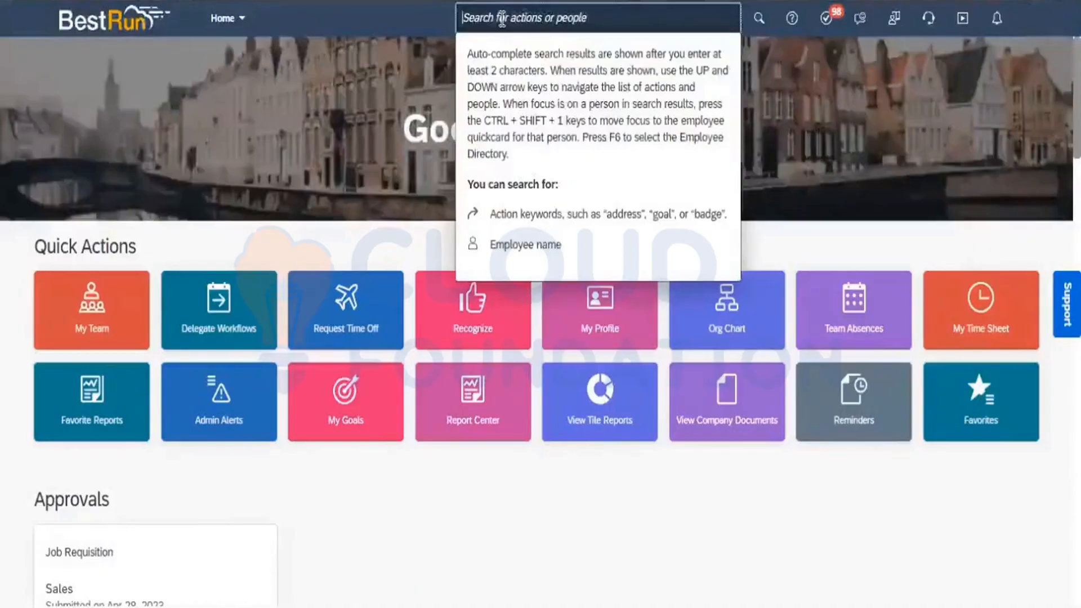
- Search the actions for "configure object" and open Configure Object Definitions
text(conf)
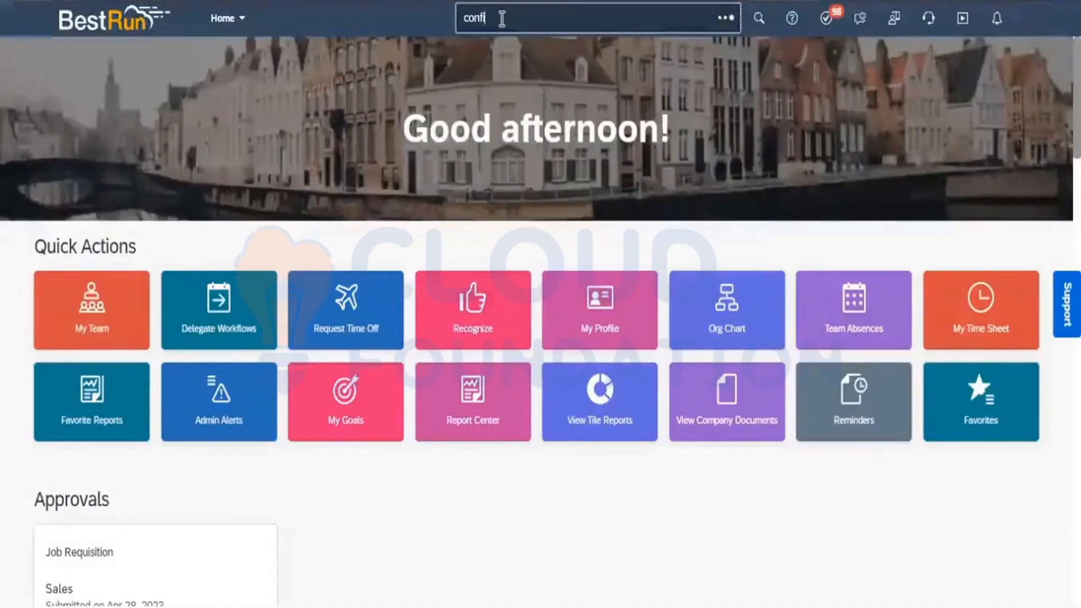
text(igure object)
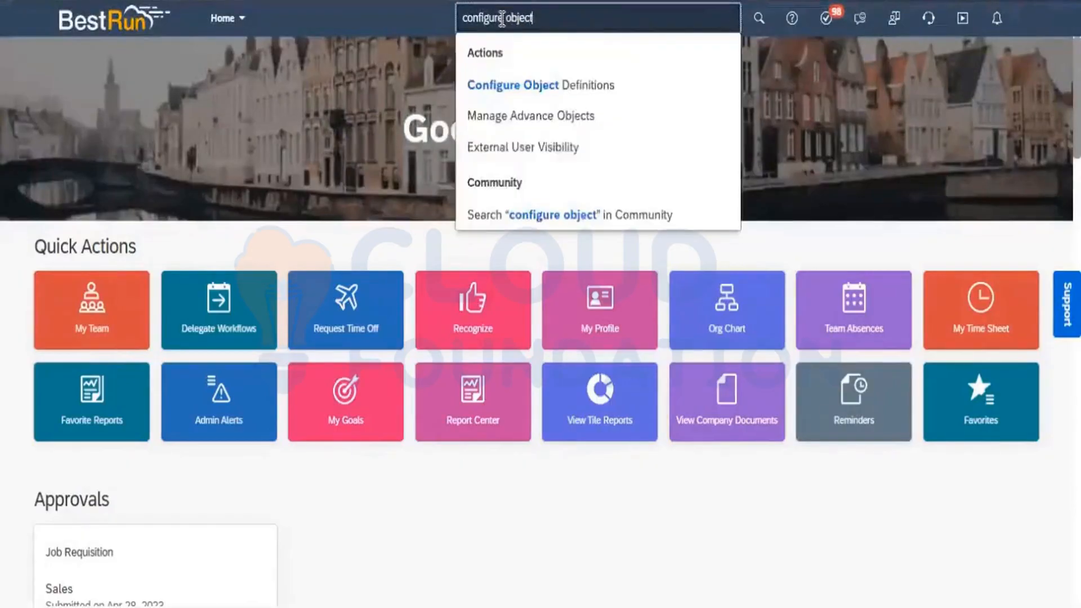
click(539, 84)
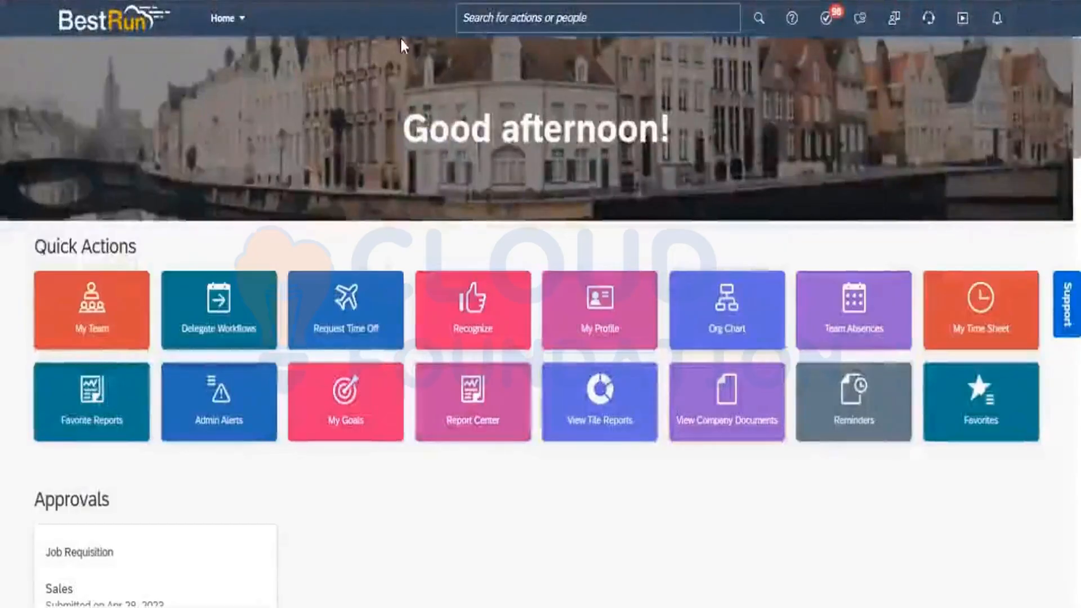
- Search the actions for "Manage data" from the home page and open Manage Data
click(501, 22)
text(M)
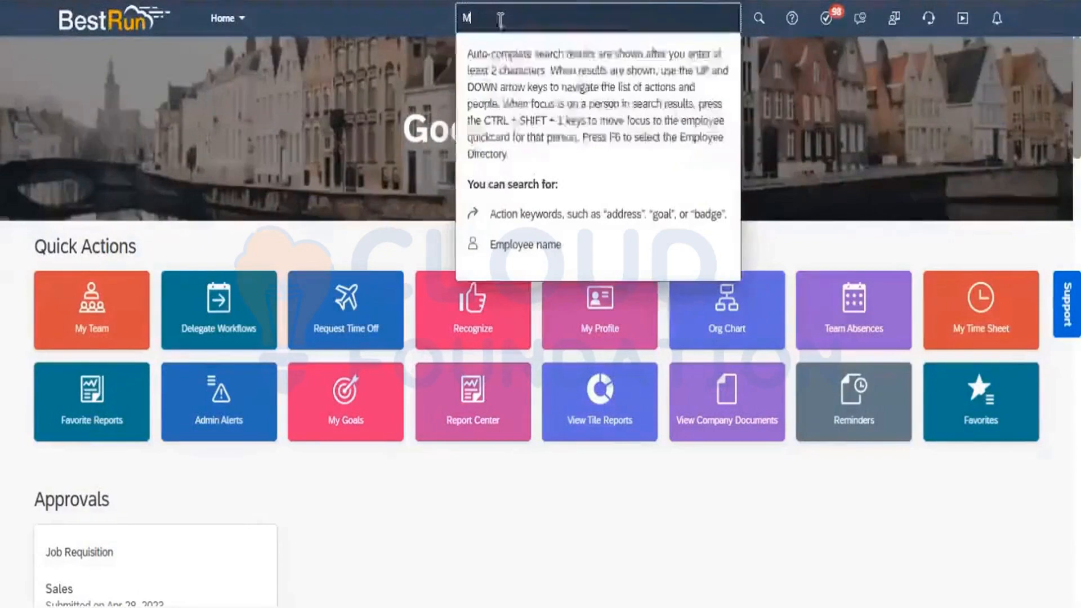
text(anage d)
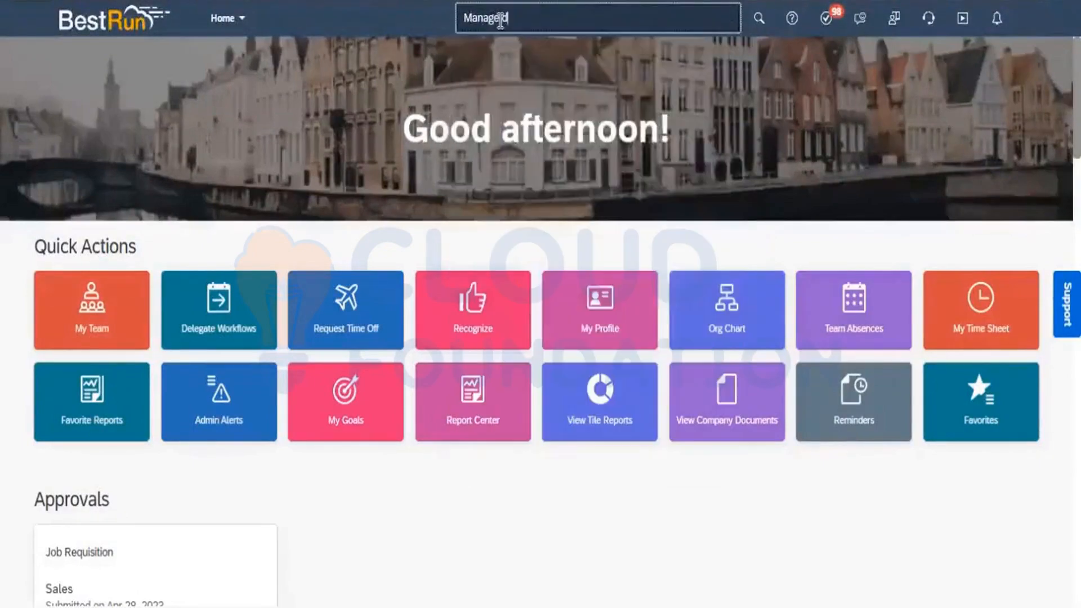
text(ata)
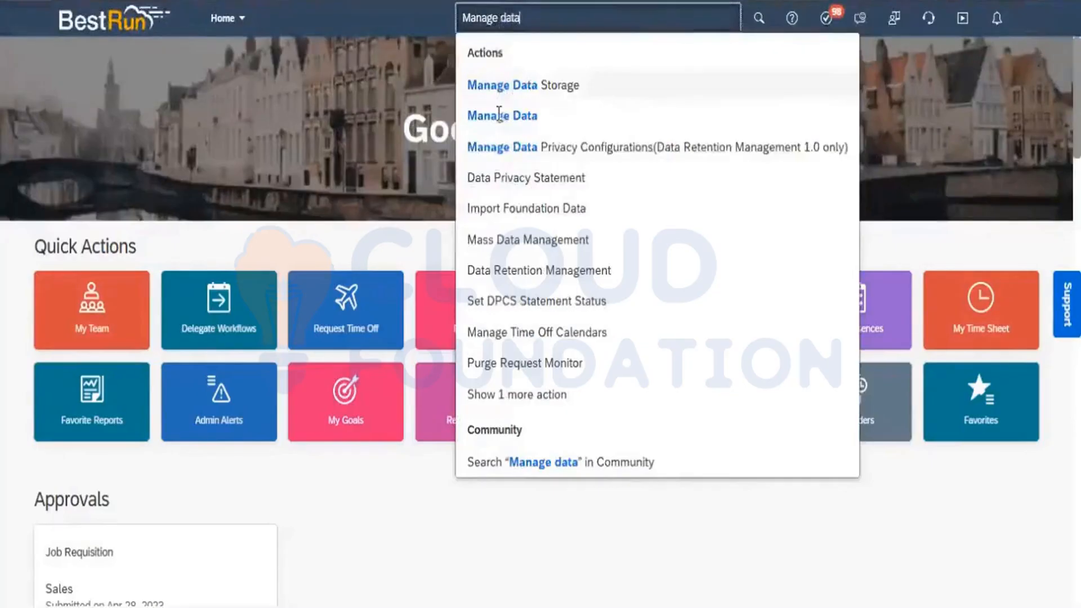
click(500, 115)
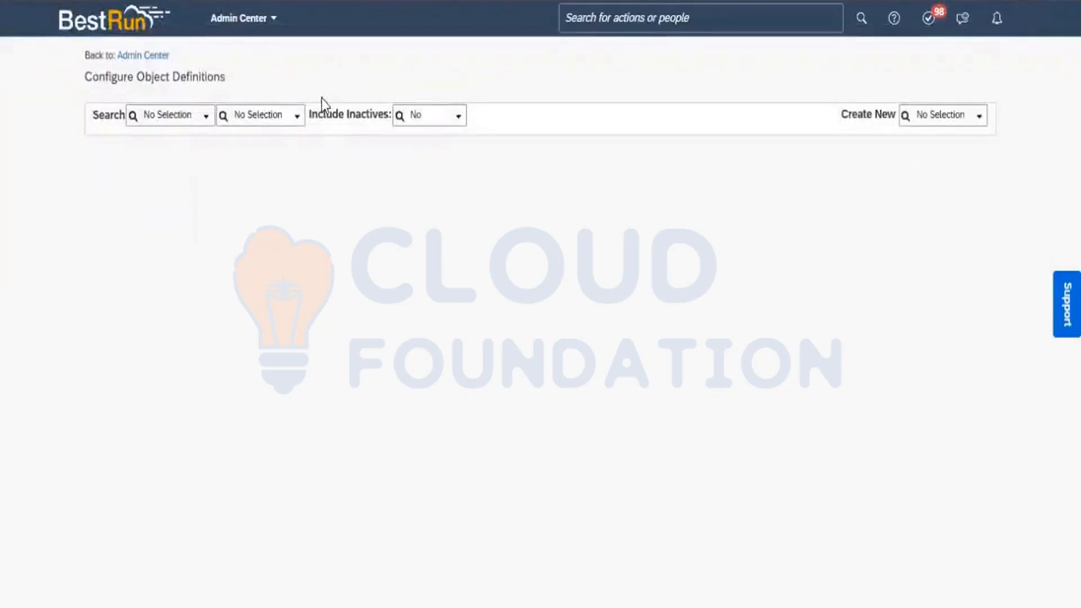
- Load the Division object definition in Configure Object Definitions, using Object Definition as the search type
click(206, 118)
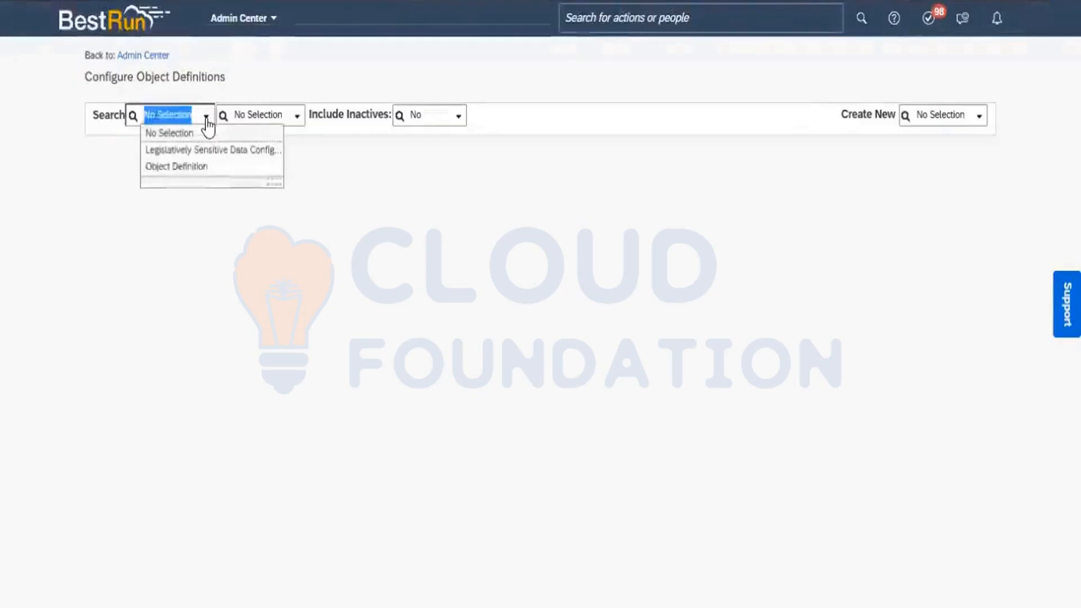
click(184, 169)
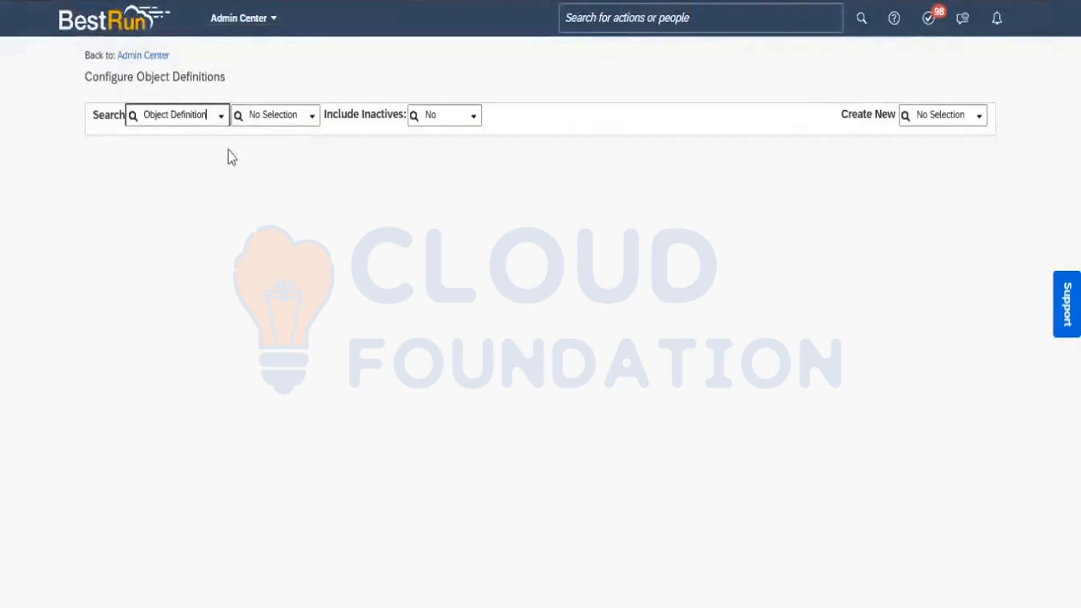
click(274, 117)
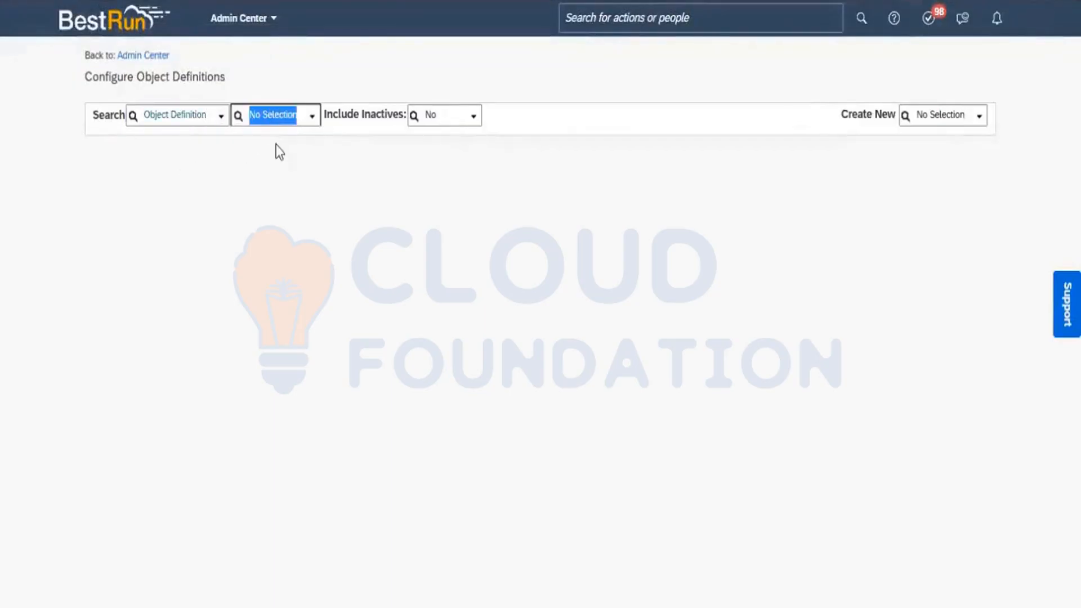
text(div)
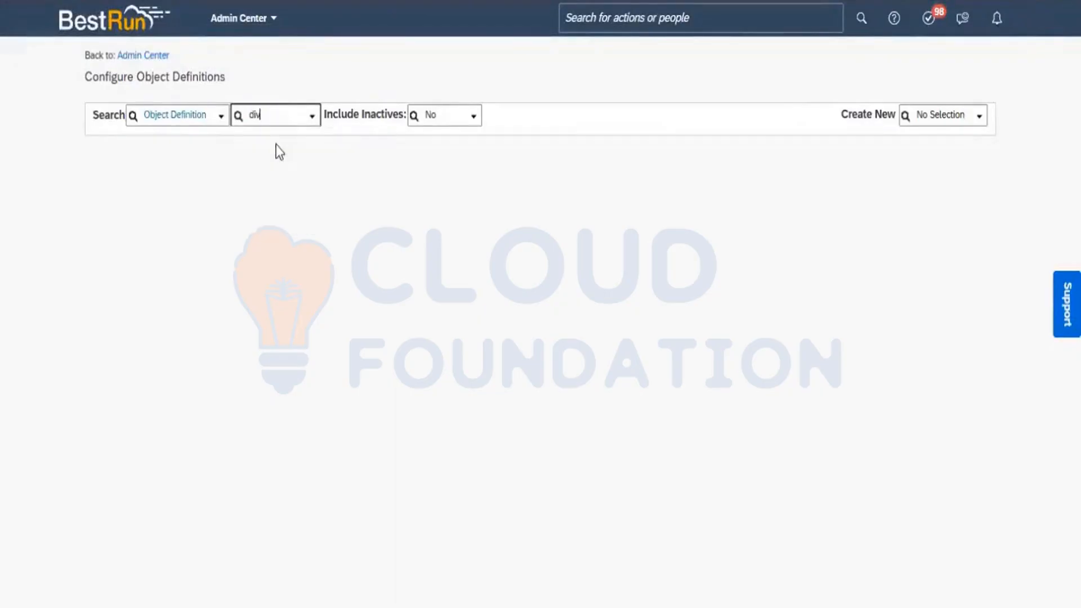
text(ision)
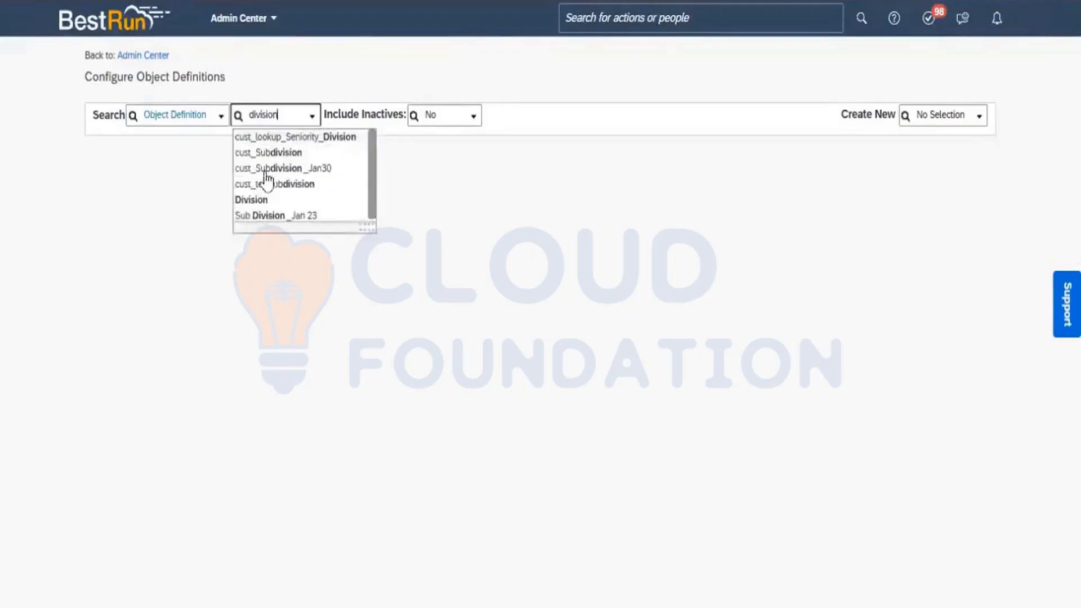
click(254, 201)
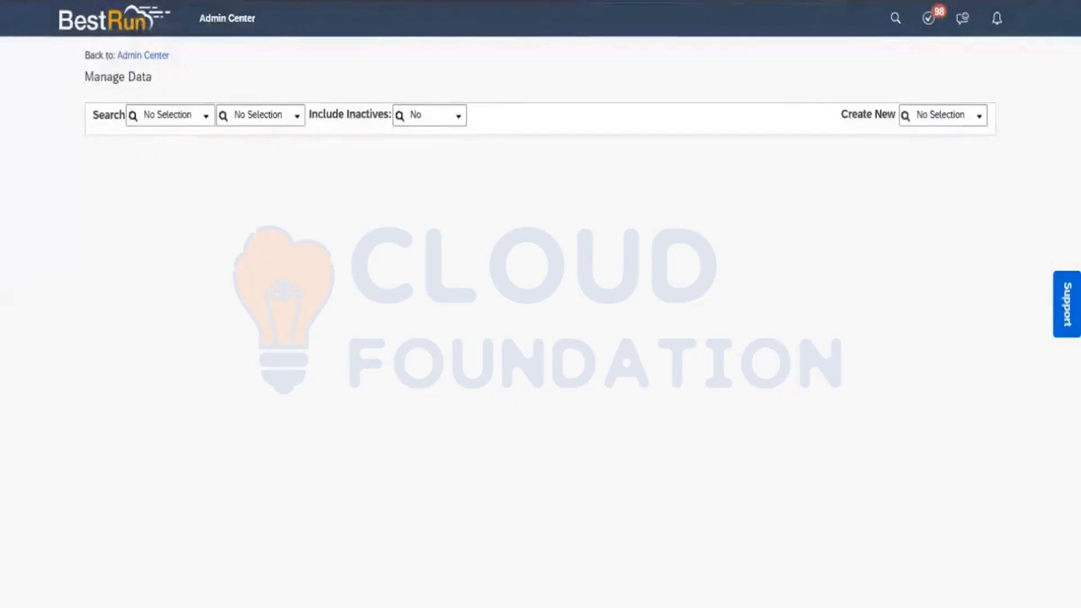
- Open the 3200 Share Services record of the Division object in Manage Data
click(205, 117)
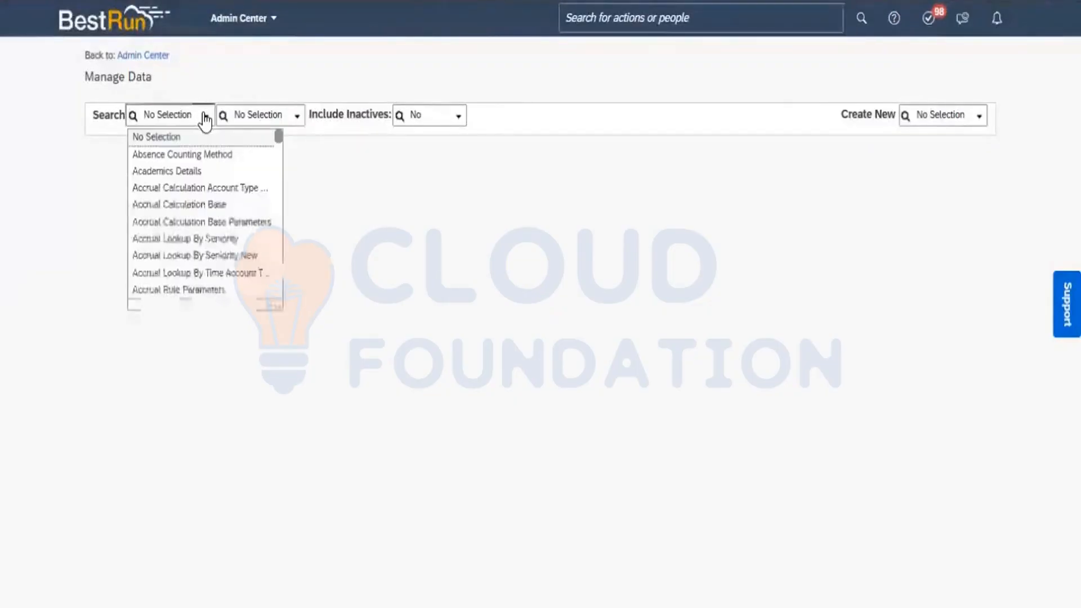
text(div)
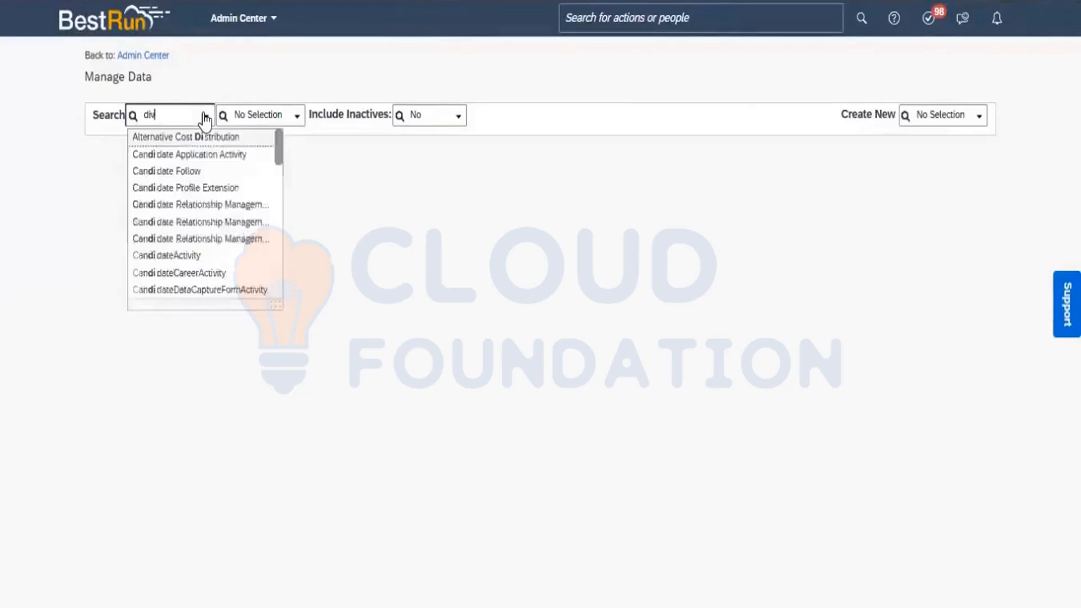
text(ision)
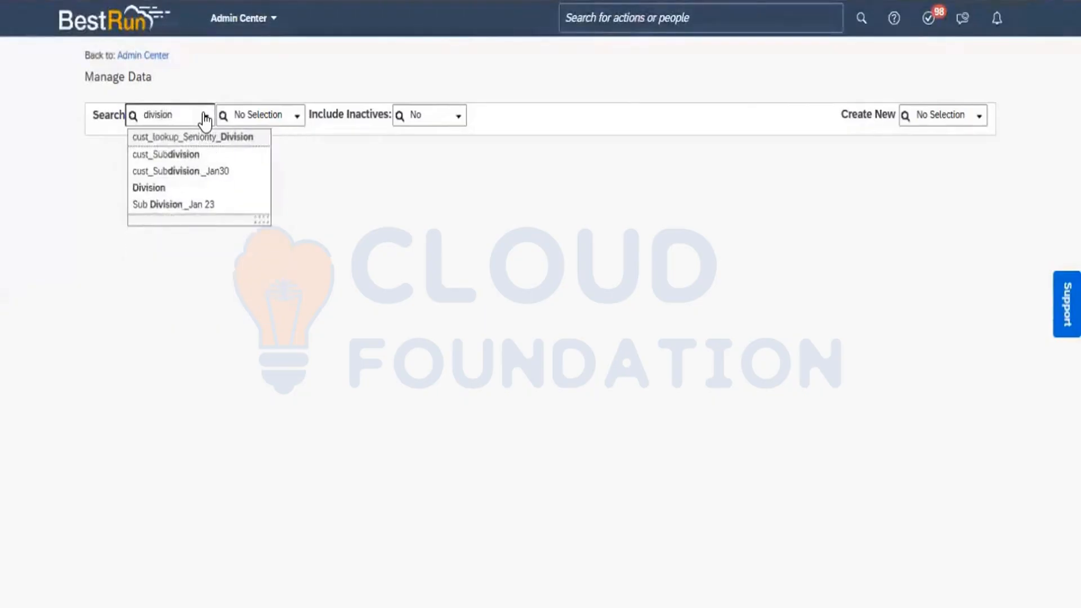
click(172, 189)
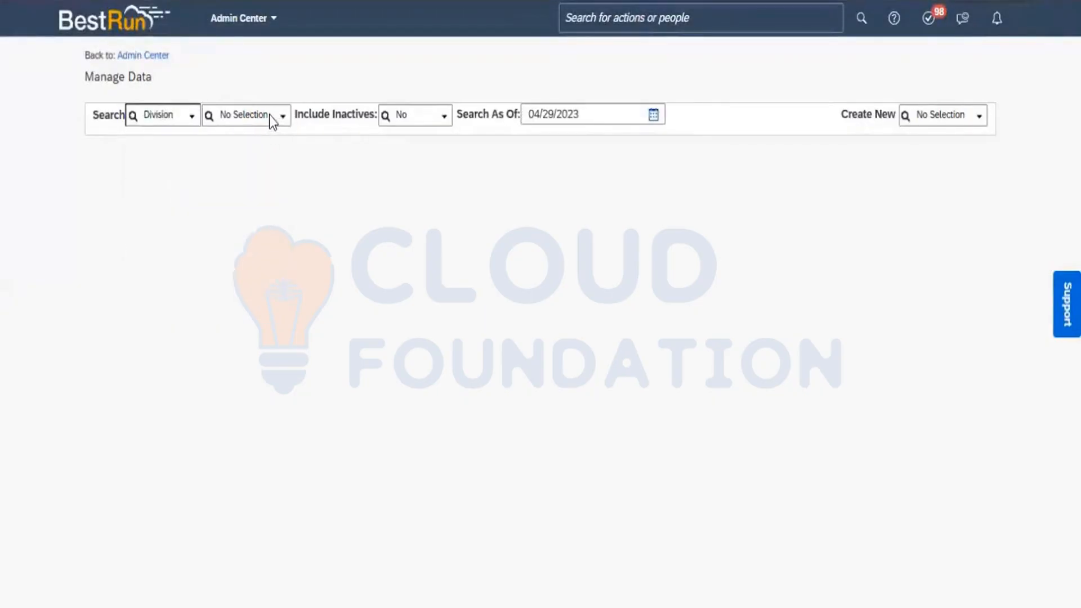
click(285, 116)
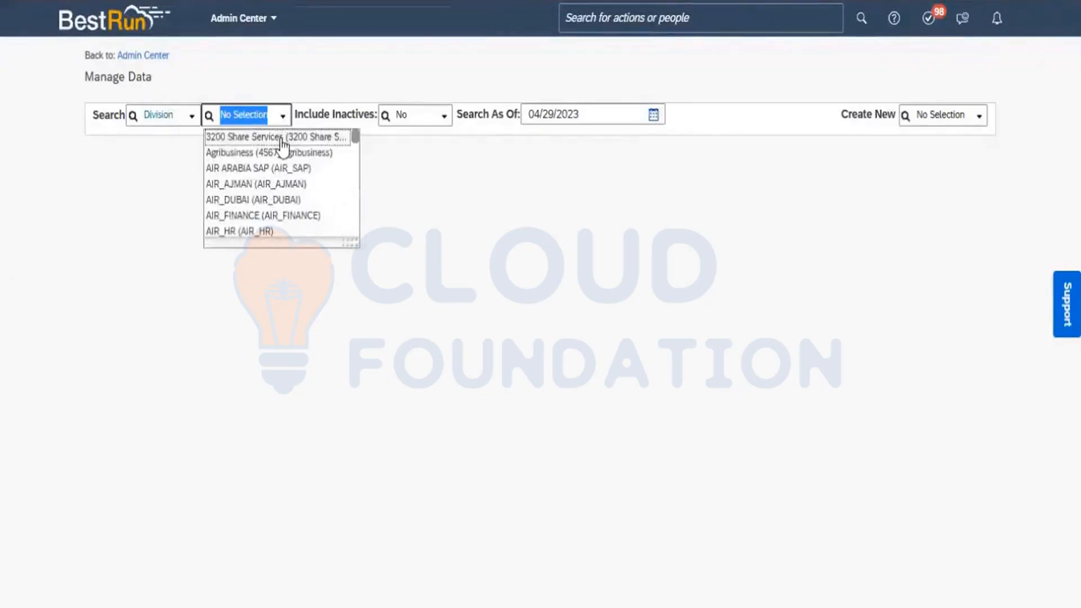
click(281, 139)
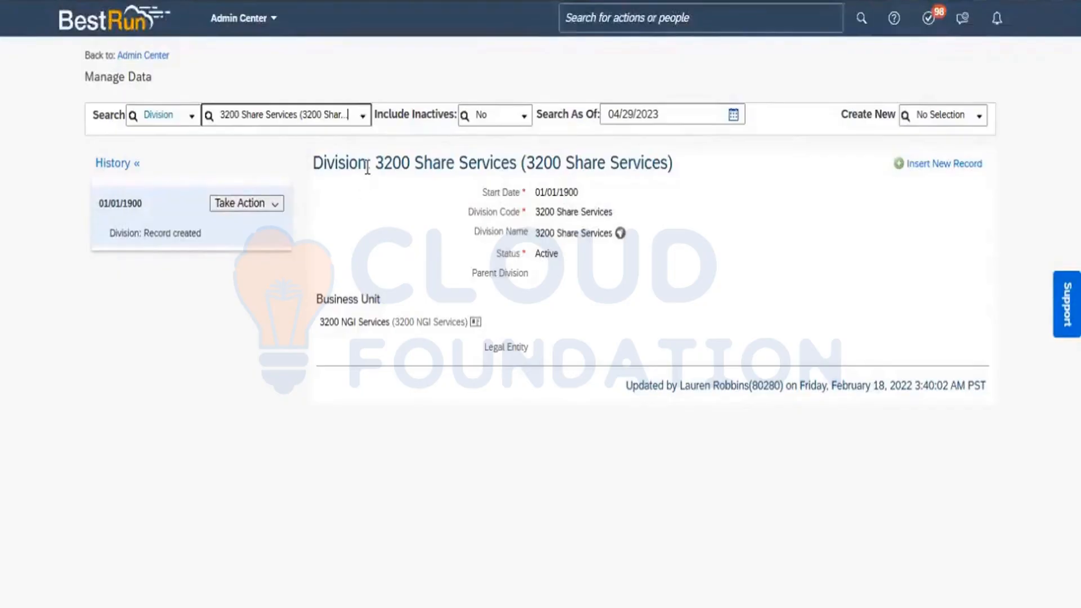
drag(367, 167, 314, 169)
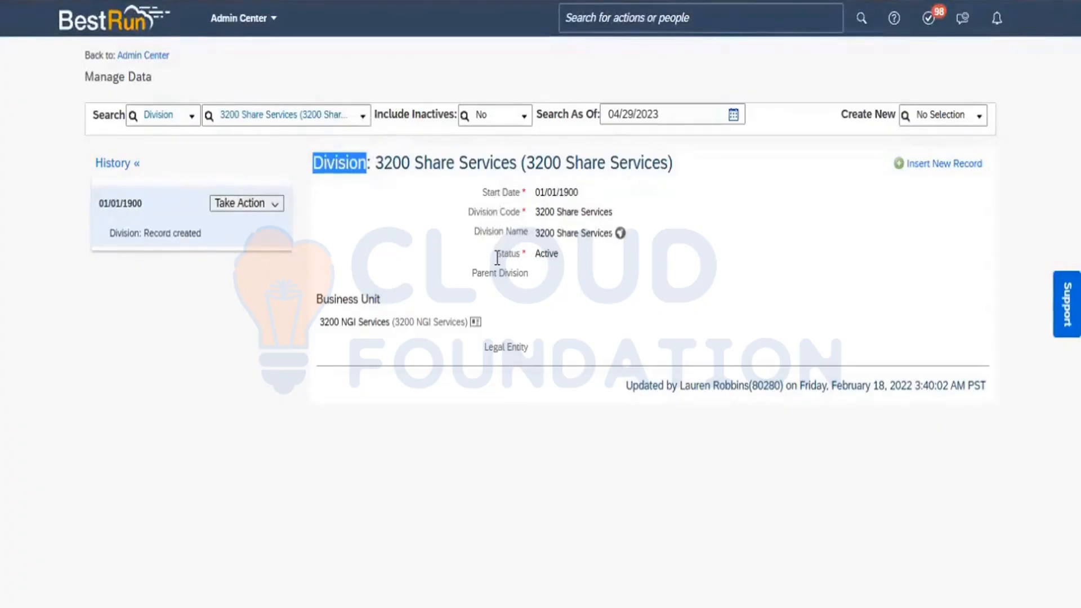
click(275, 203)
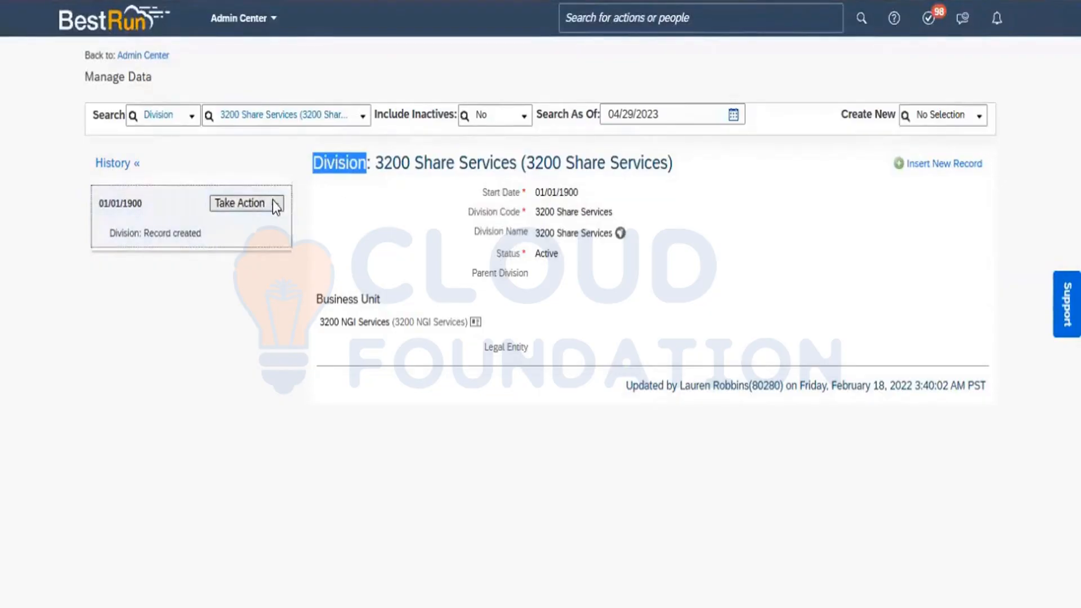
click(272, 202)
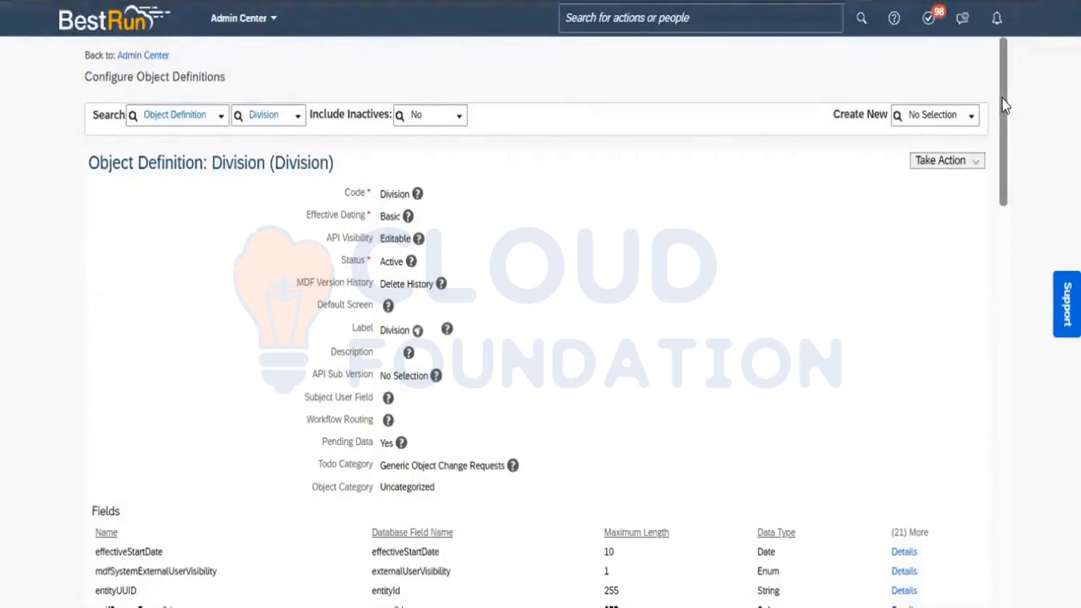
- Examine the externalCode field's details and the associations in the Division object definition
drag(1005, 105, 1012, 195)
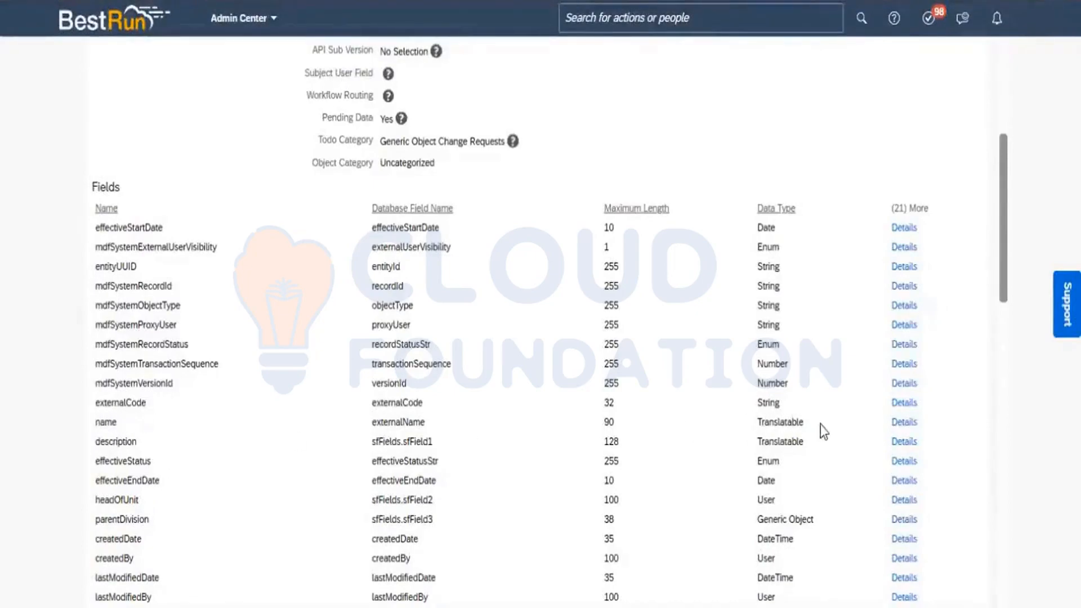
click(900, 405)
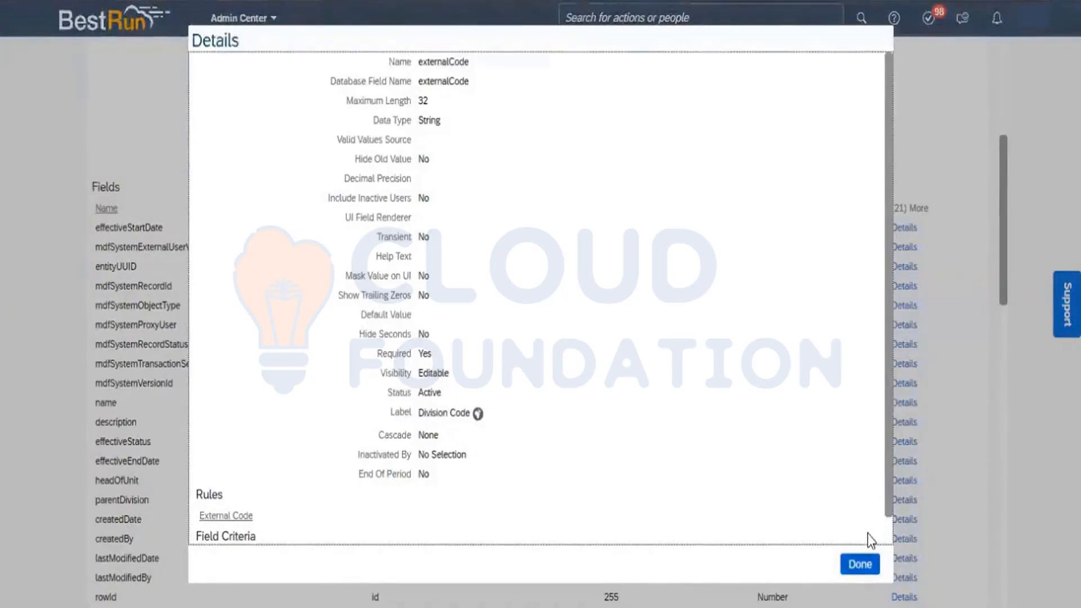
click(861, 563)
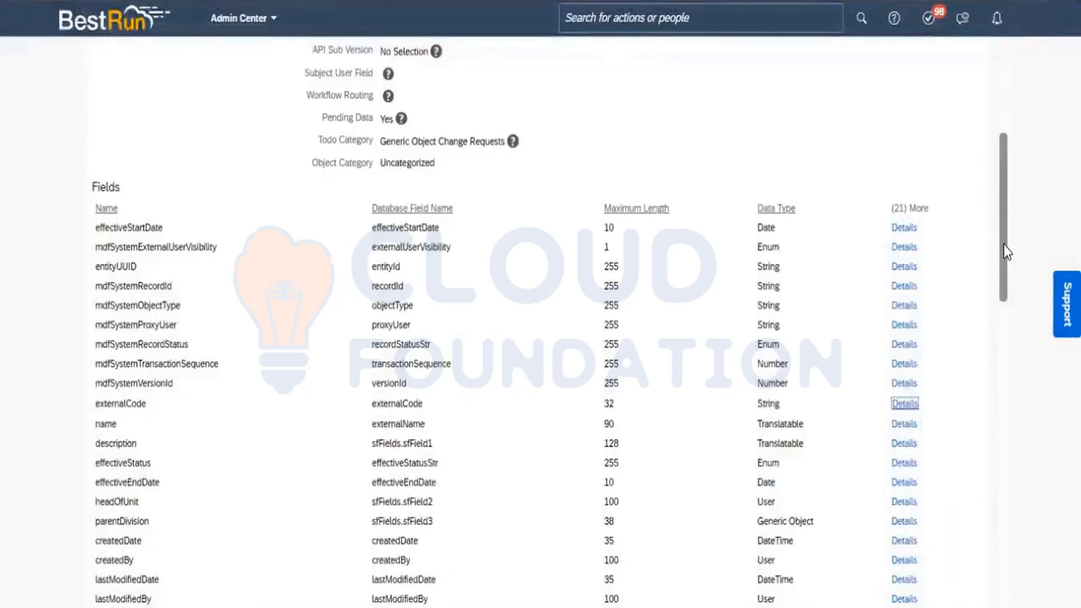
drag(1004, 245, 1008, 380)
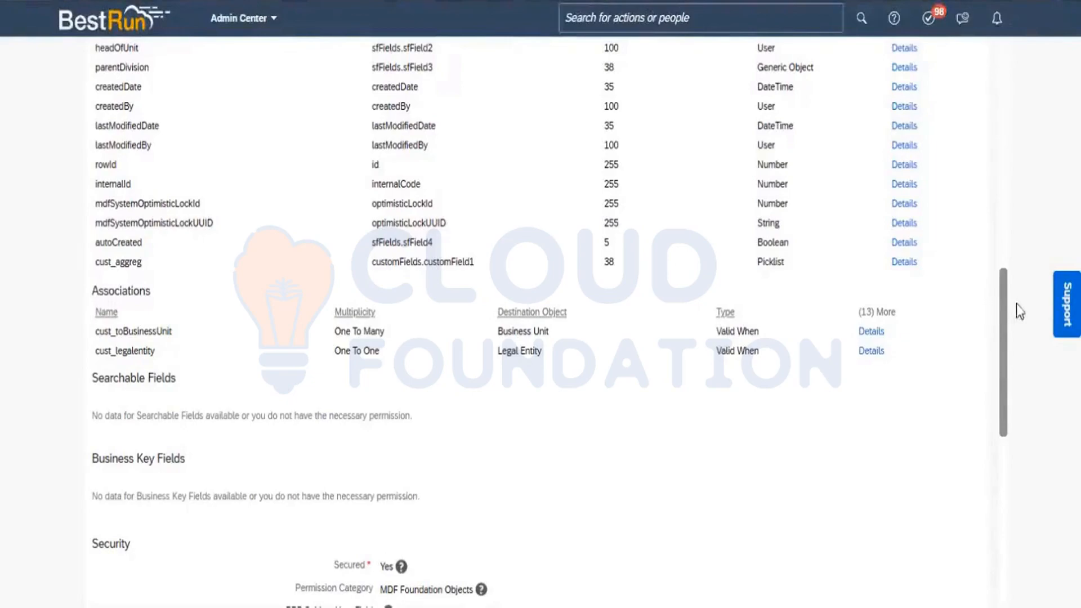
drag(1003, 307, 1028, 78)
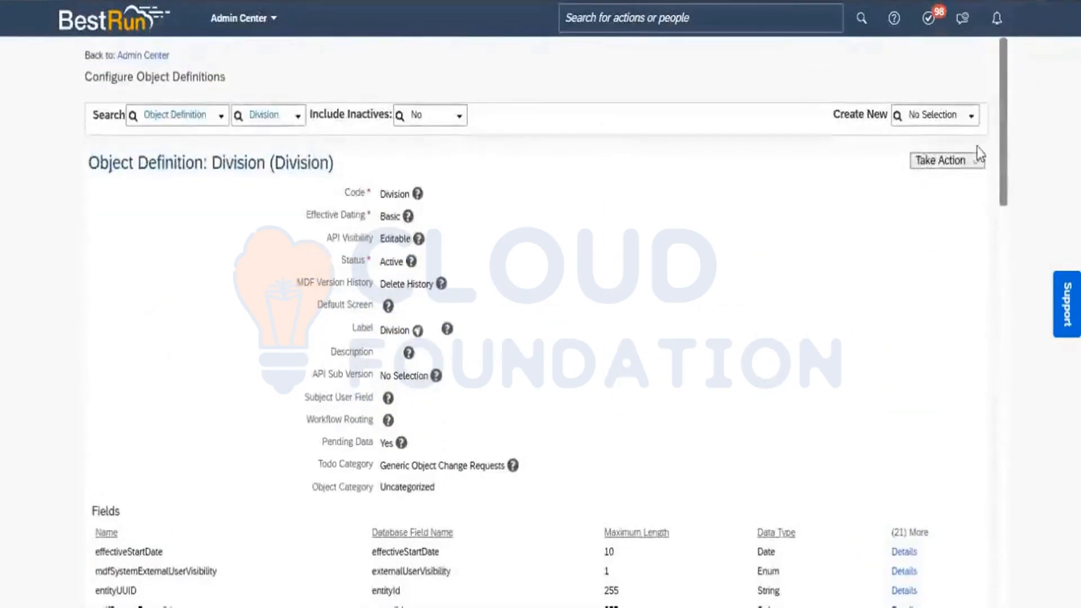
- Open the Division object definition for correction at its Associations section
click(977, 163)
click(946, 184)
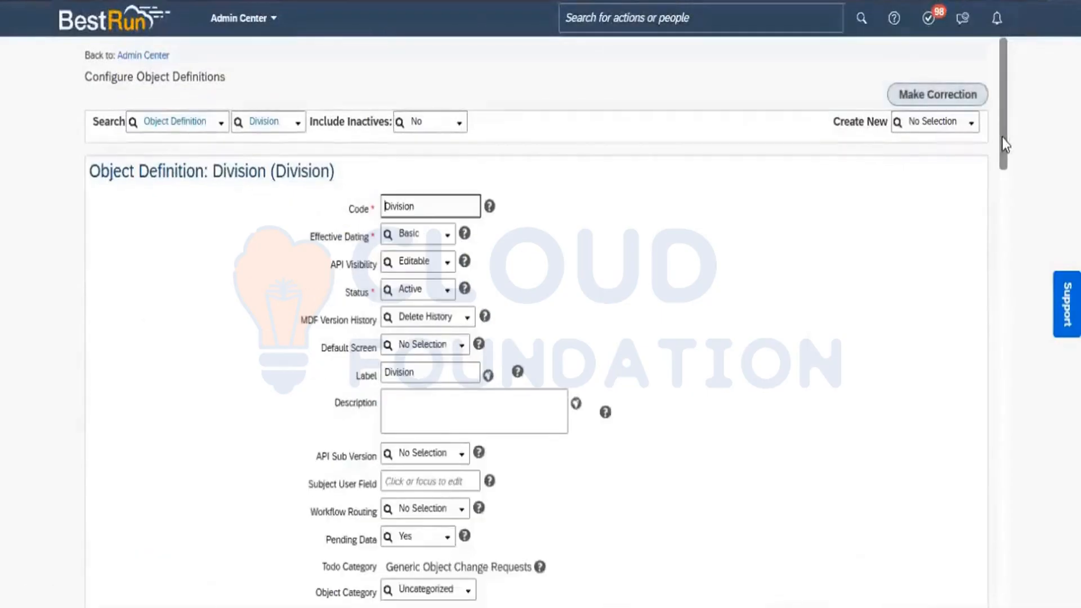
drag(1005, 144, 1000, 456)
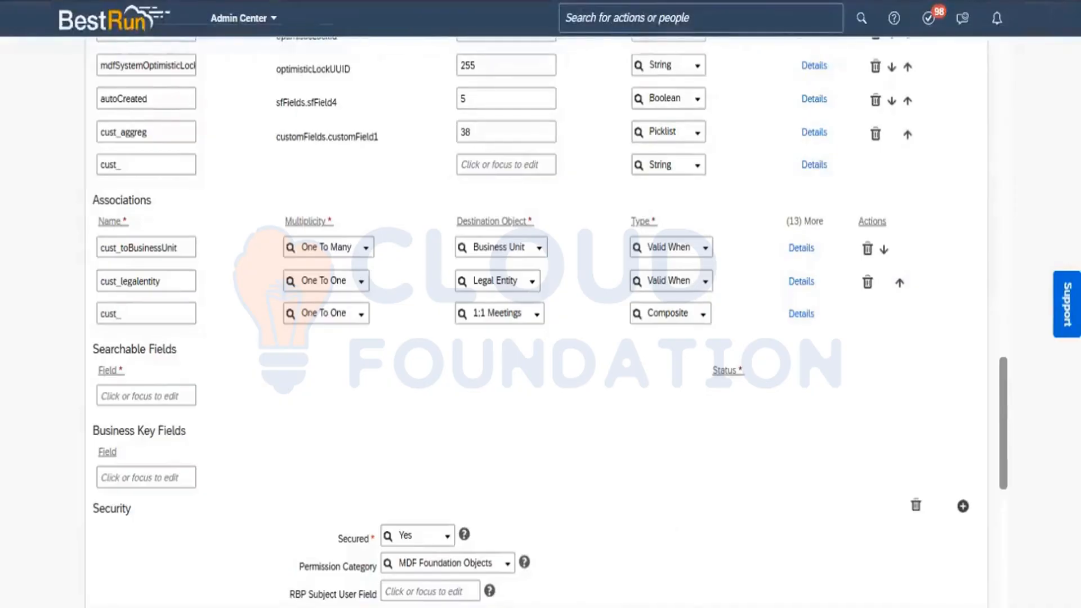
- Switch to the Excel notes workbook and find "Association" in the Employee Central -Batch7 sheet
key(alt+Tab)
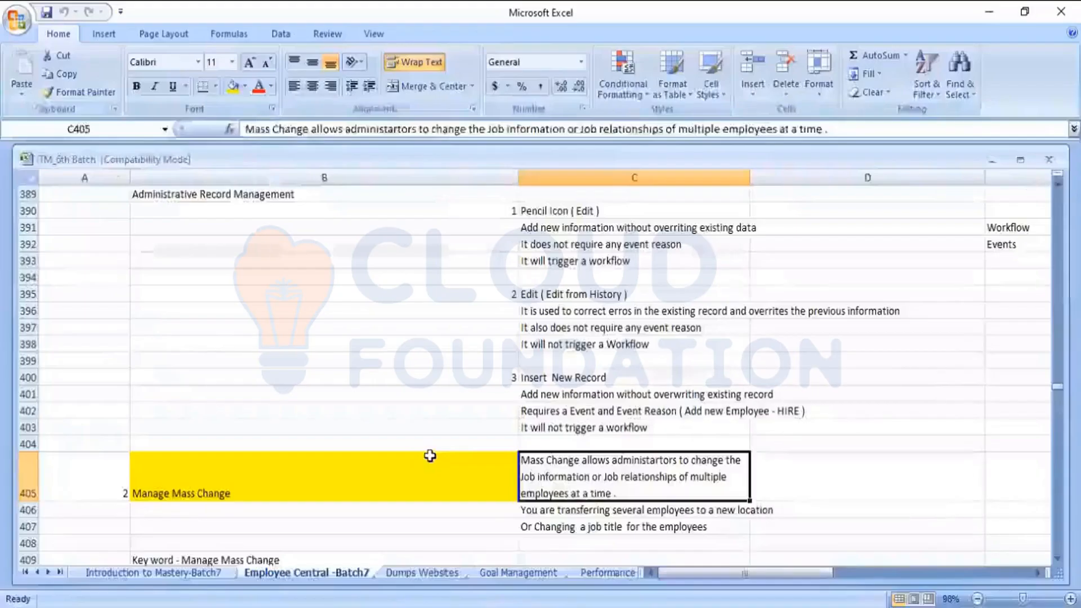
click(388, 409)
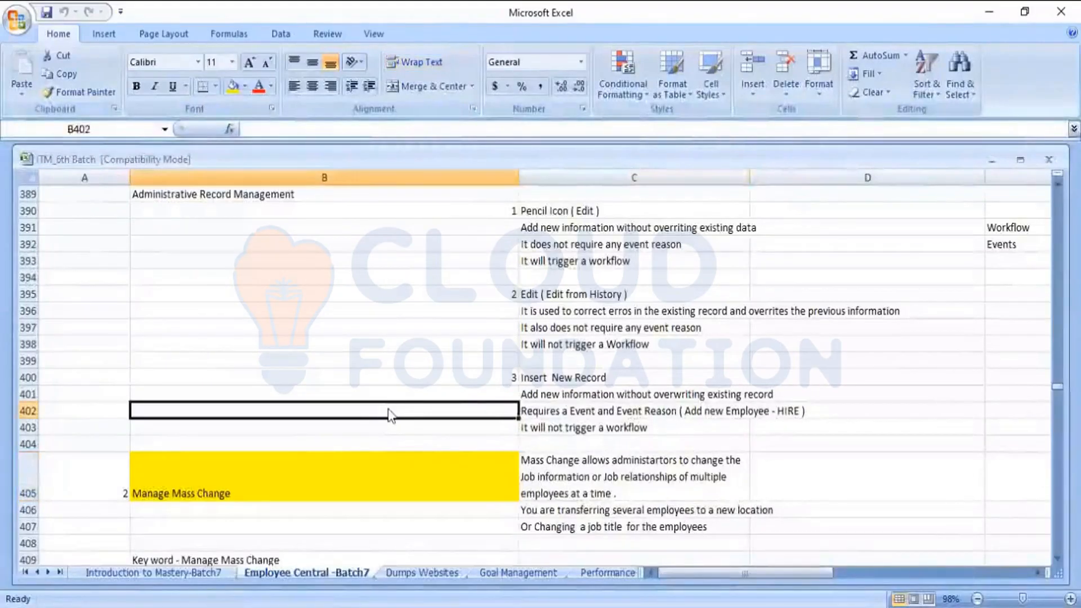
key(ctrl+f)
text(As)
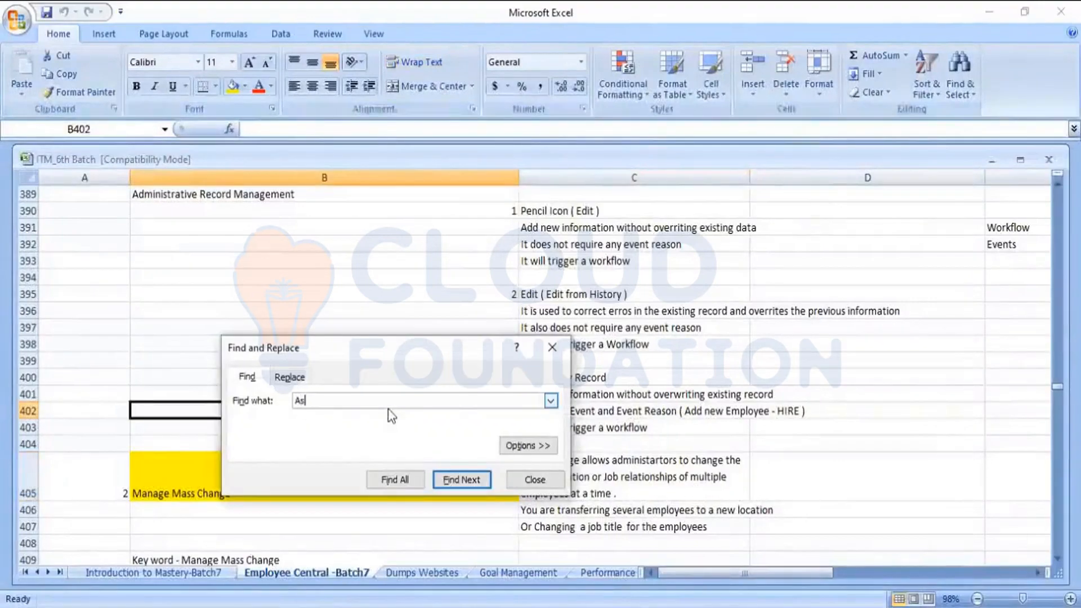
text(sco)
key(BackSpace)
key(BackSpace)
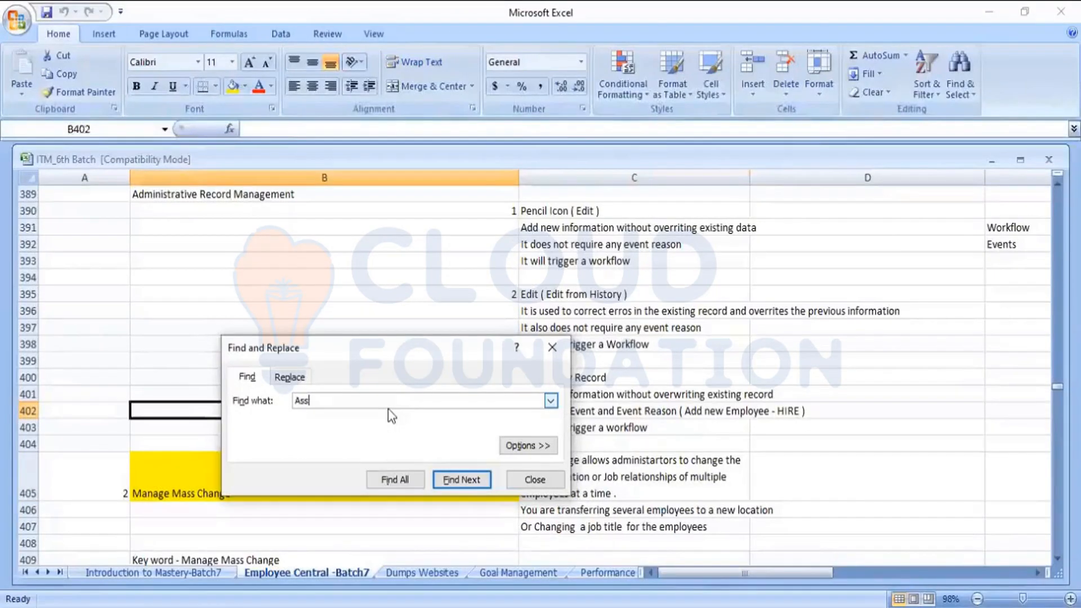
text(ociat)
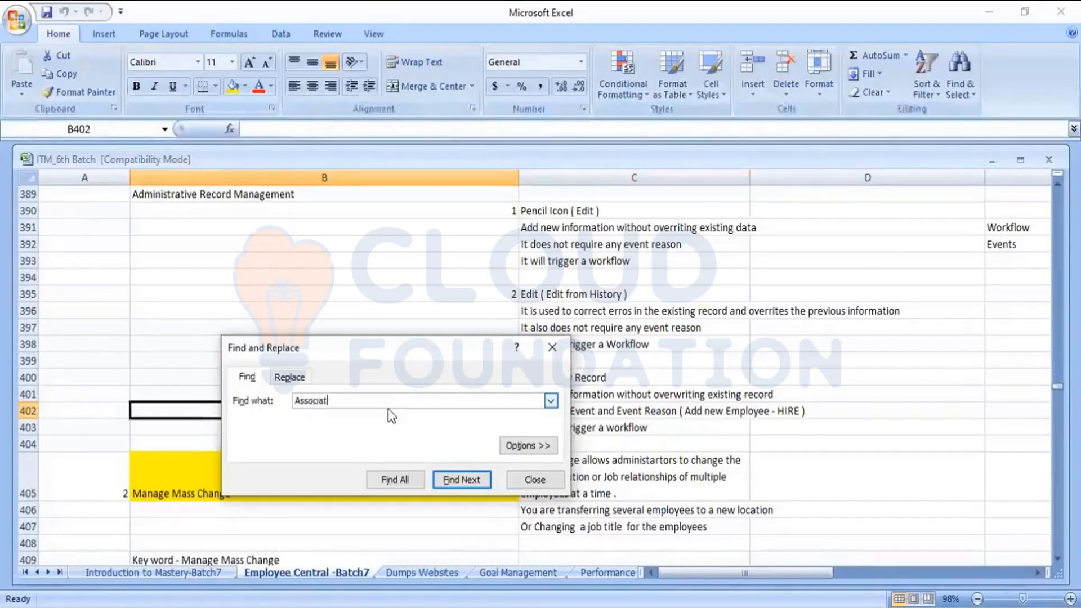
text(ion)
key(Return)
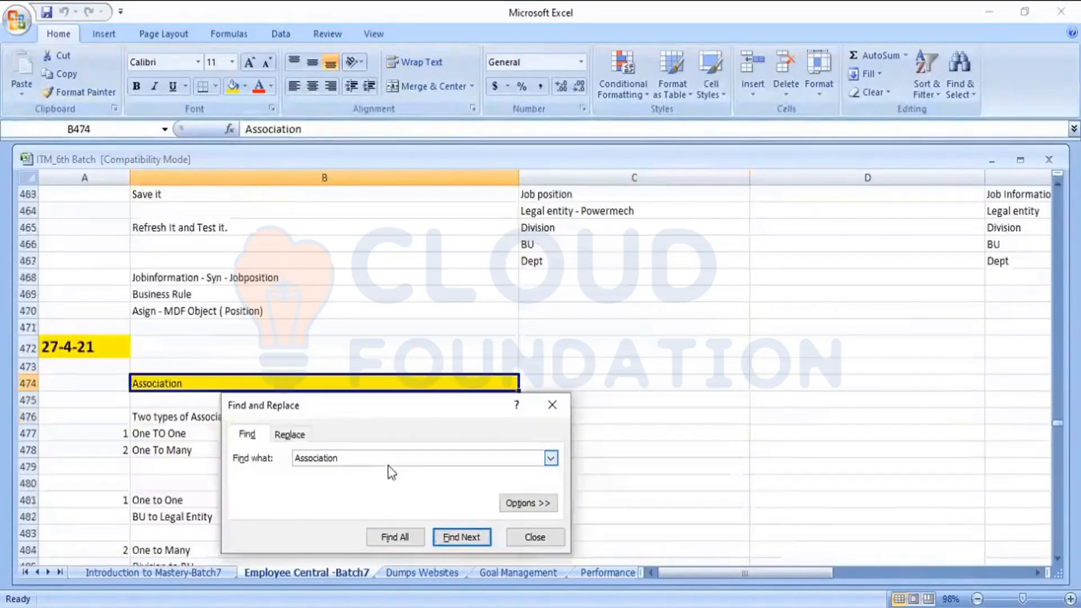
- Close the search and replace the "Two types of Association" heading in B476 with "Multiplicity"
click(551, 405)
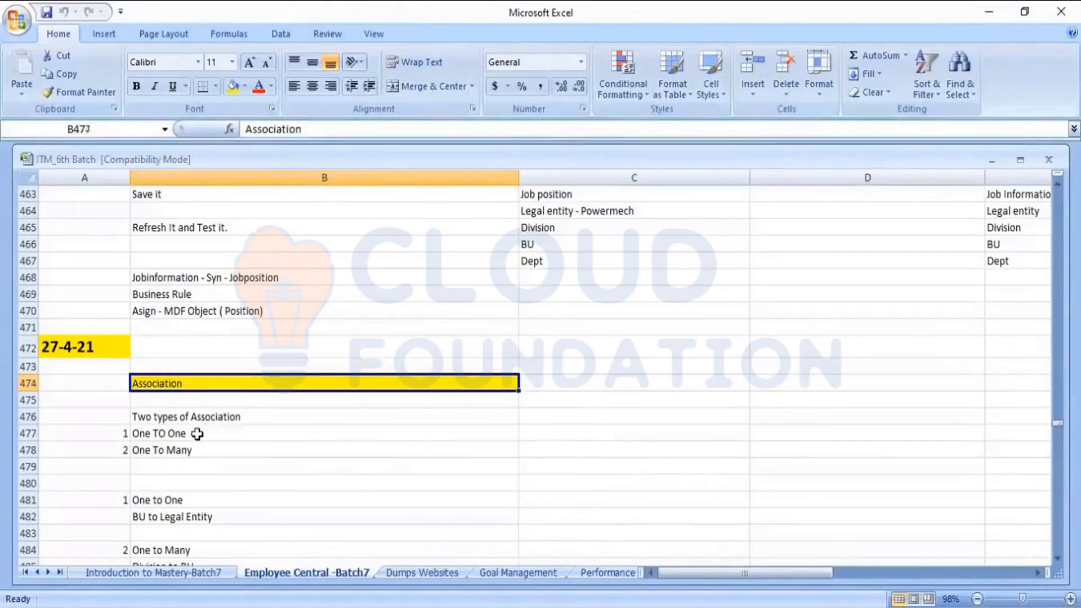
click(200, 433)
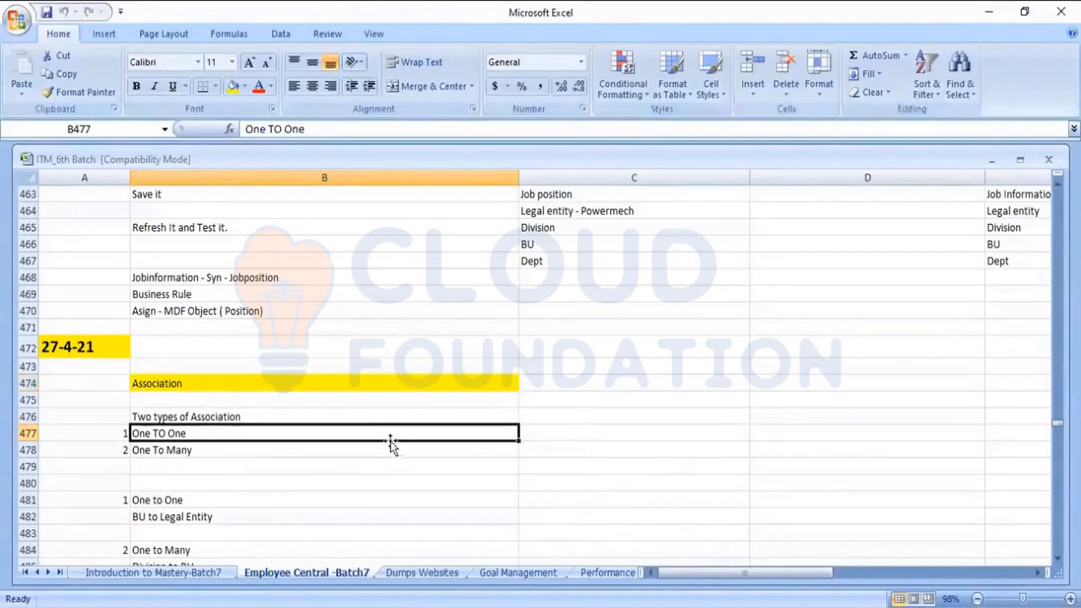
click(219, 418)
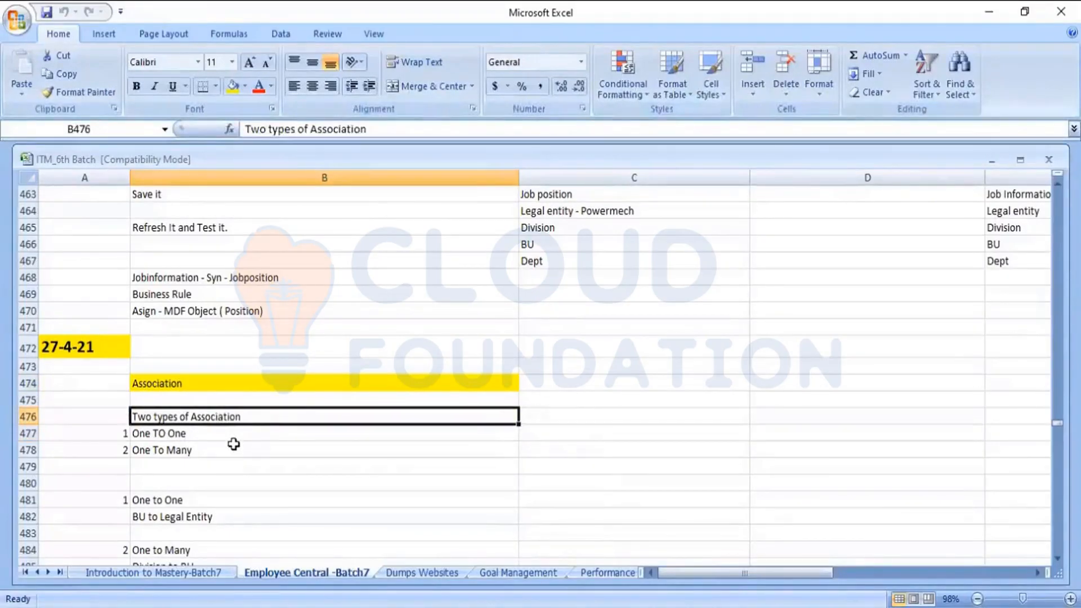
text(Mul)
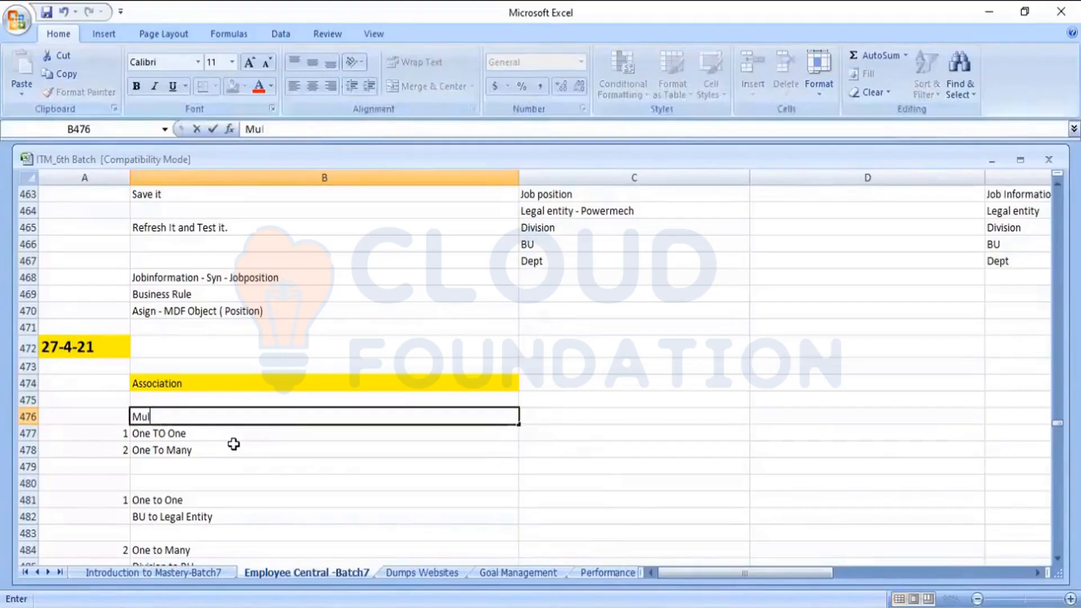
text(tiplici)
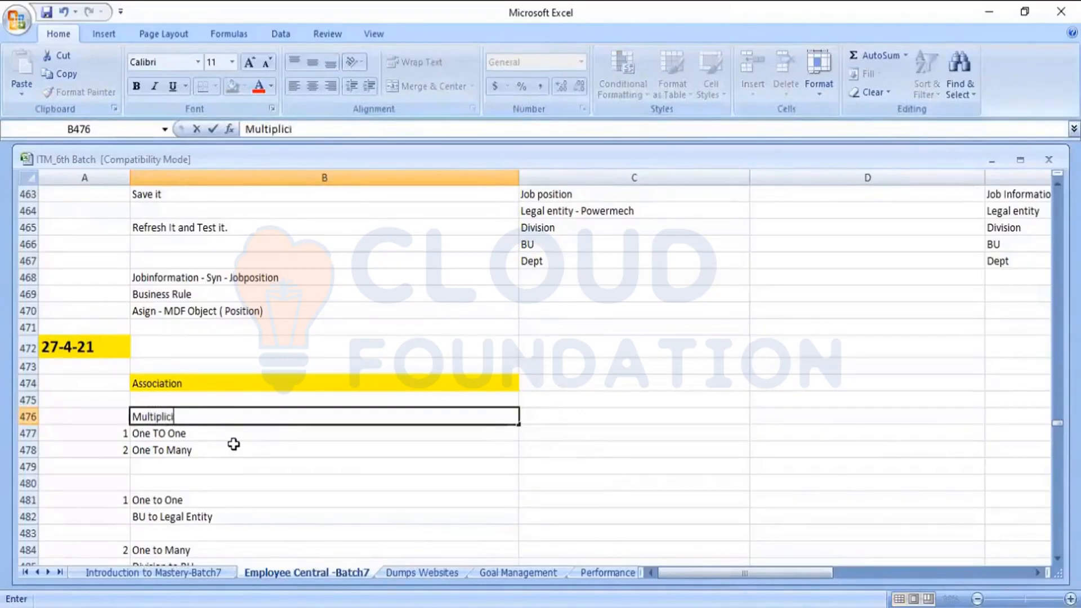
text(ty)
click(323, 448)
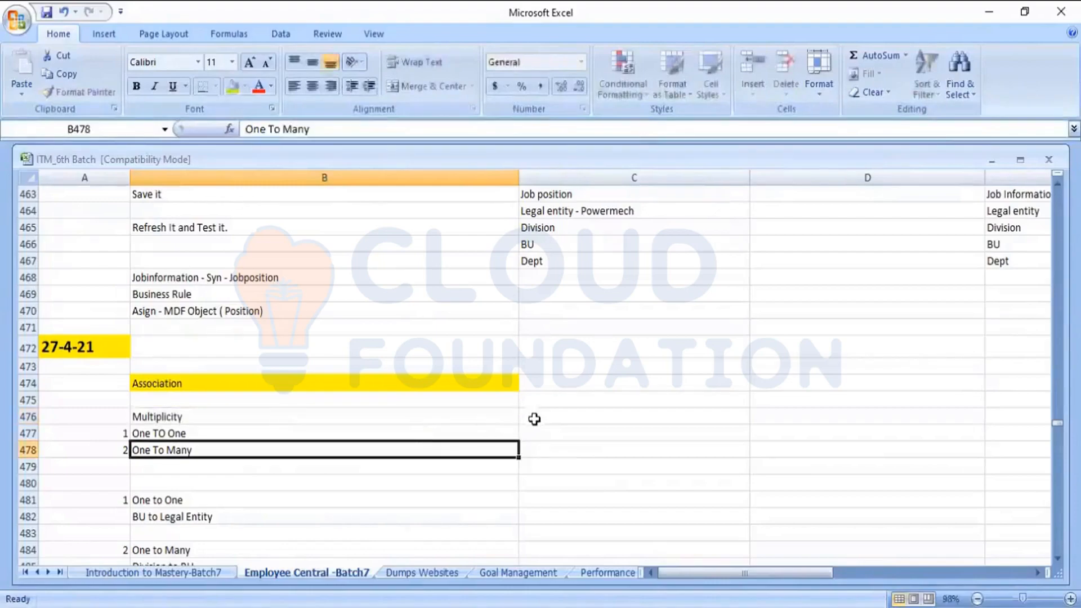
- Add the heading "Type of Association" in C476, beside the Multiplicity heading
click(541, 417)
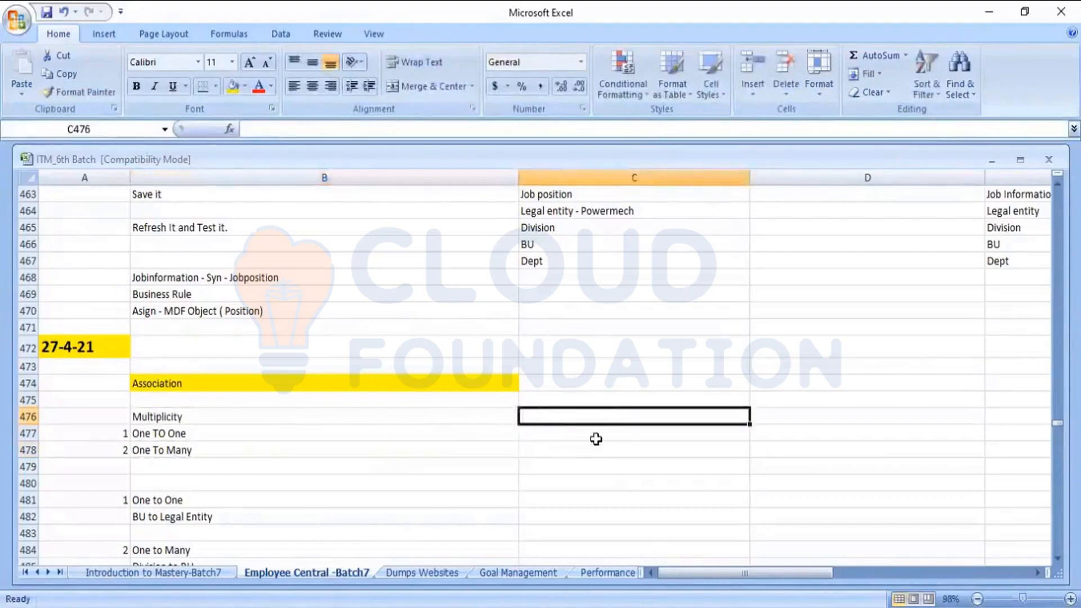
text(Typ)
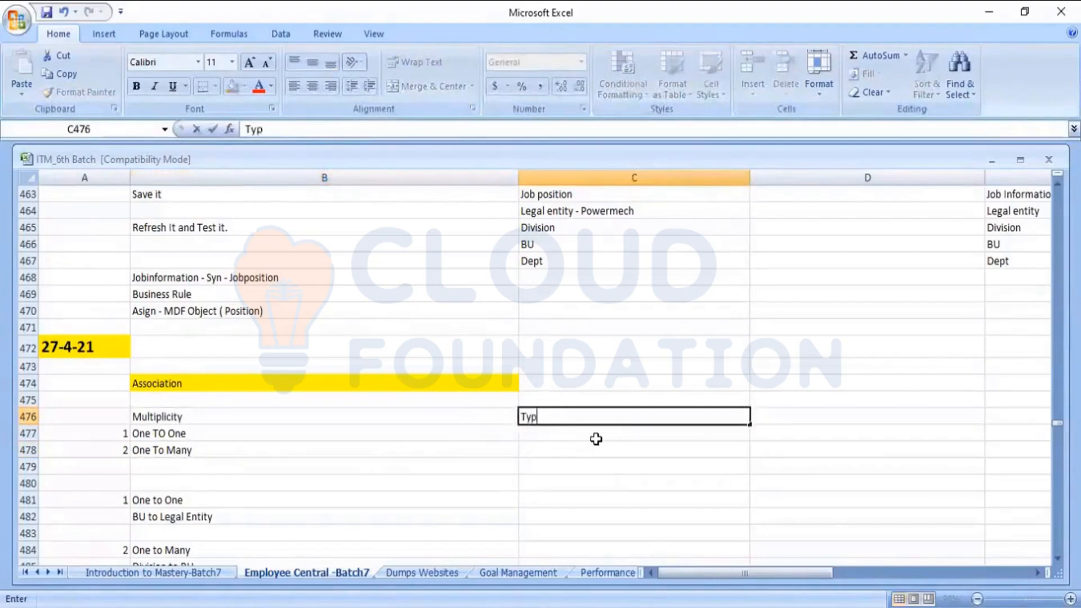
text(e of A)
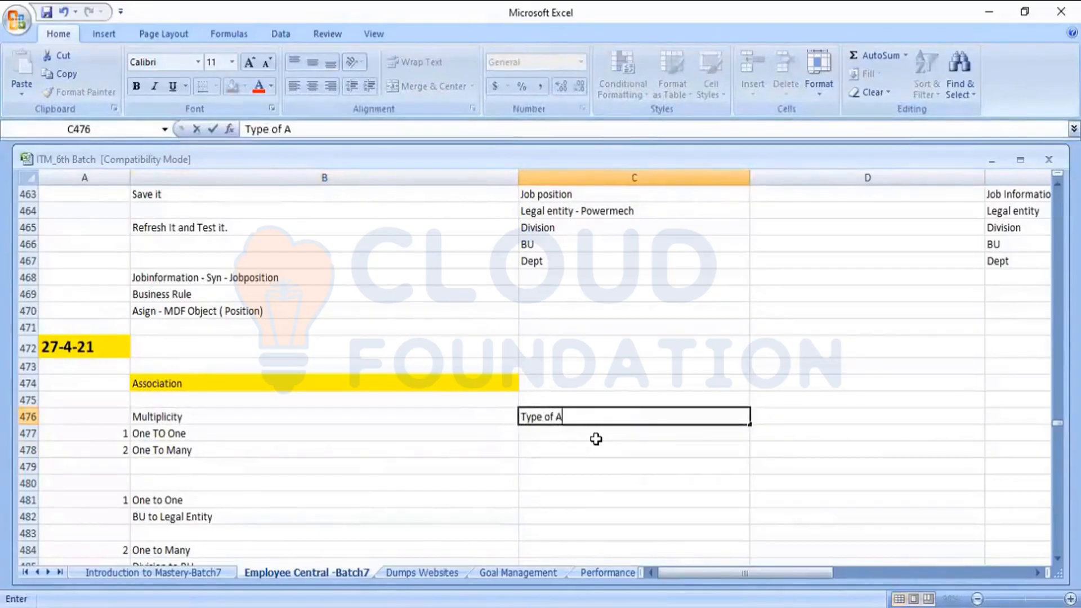
text(ssociation)
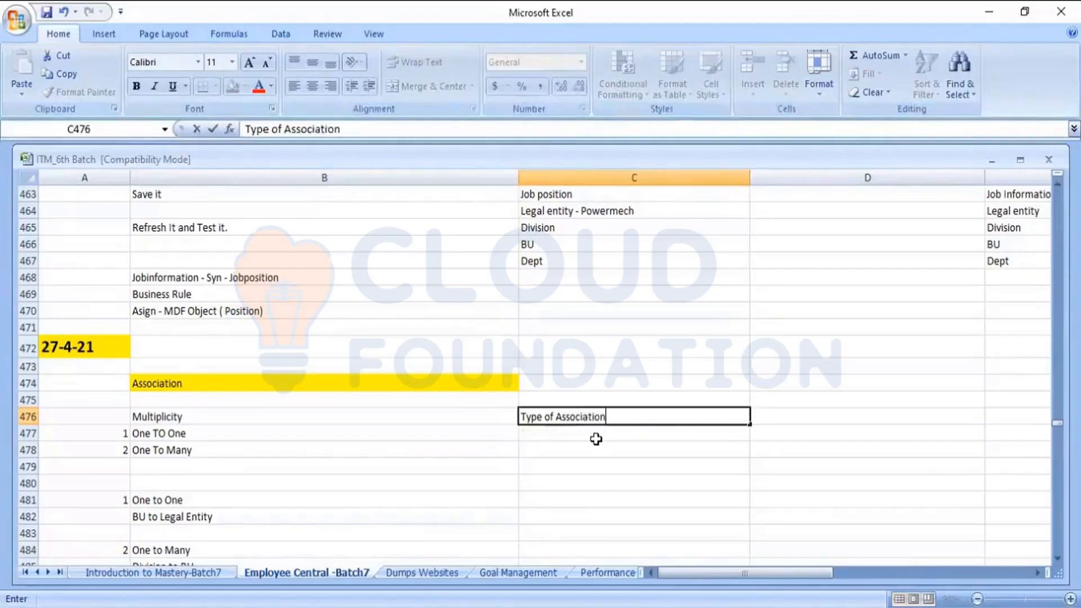
click(565, 448)
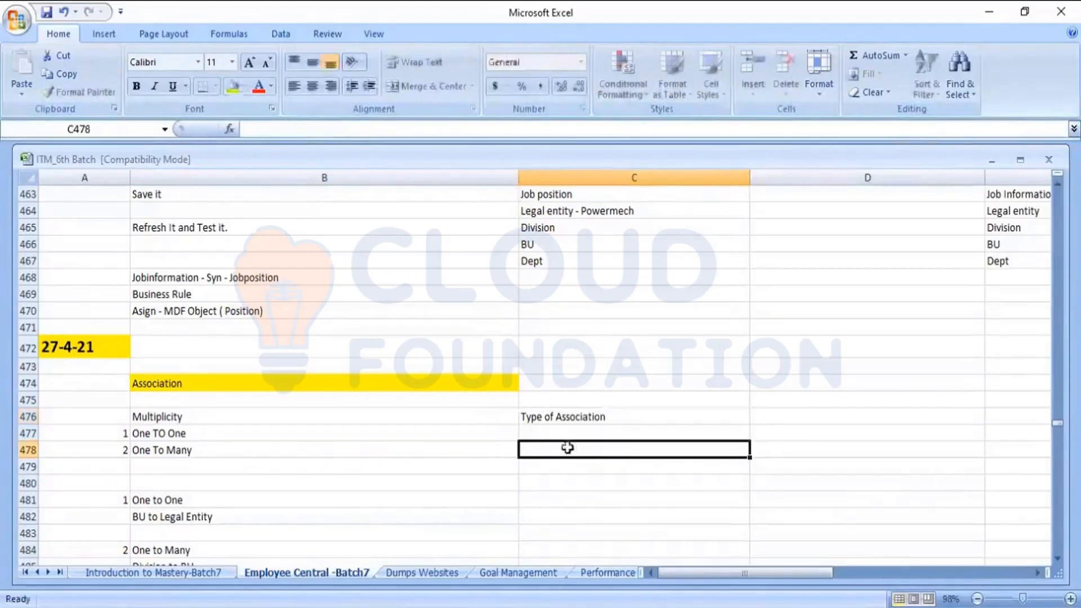
click(557, 434)
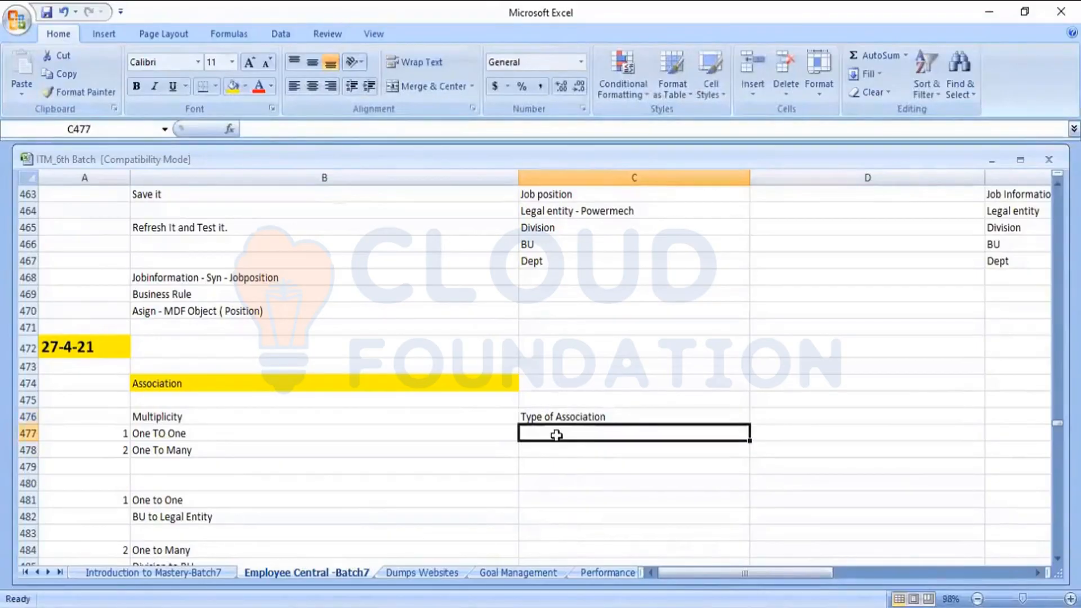
- Enter the definition "Association is linking or creating a relationship between 2 objects" in C474, beside the Association title
key(Left)
key(Up)
key(Up)
key(Up)
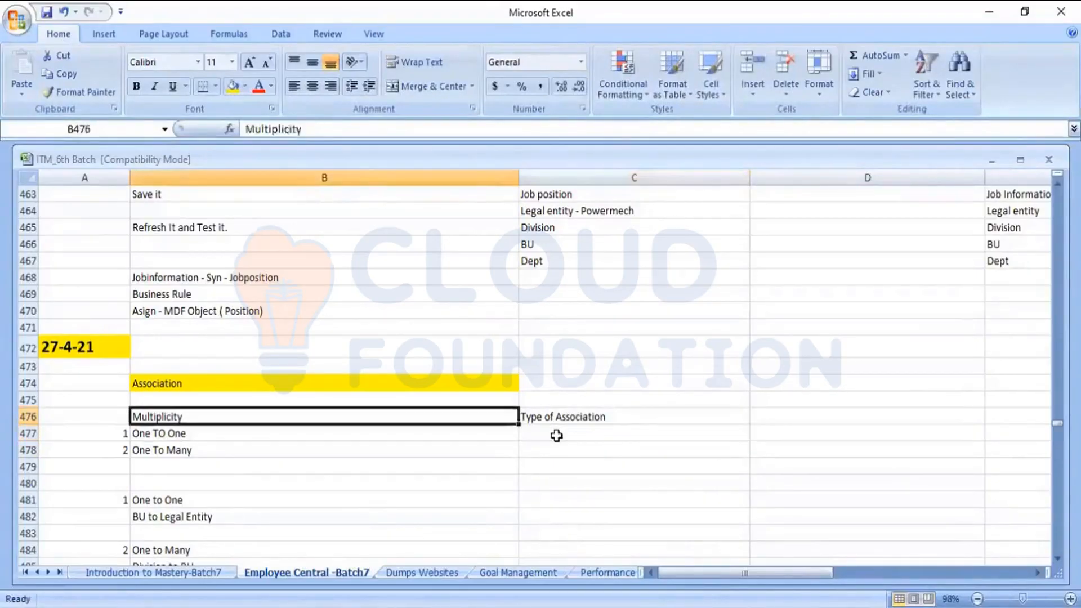
key(Right)
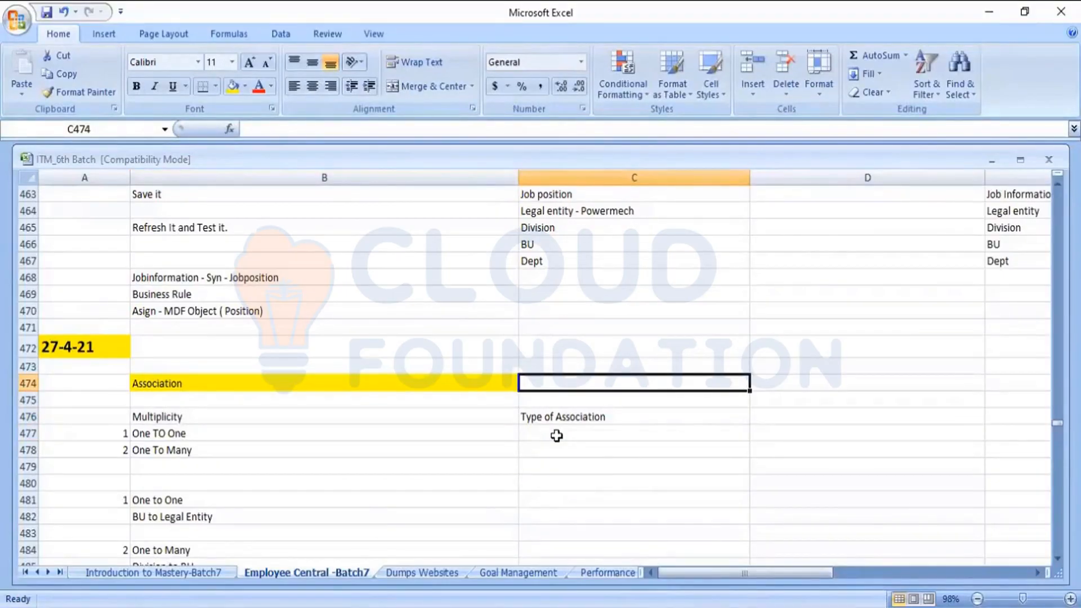
text(Ass)
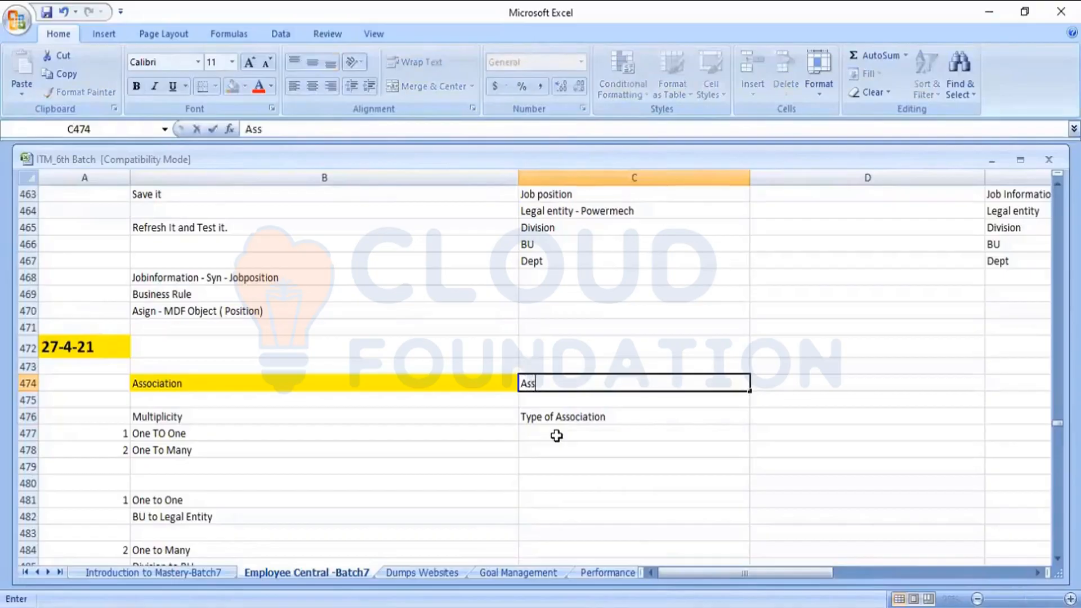
text(ociatio)
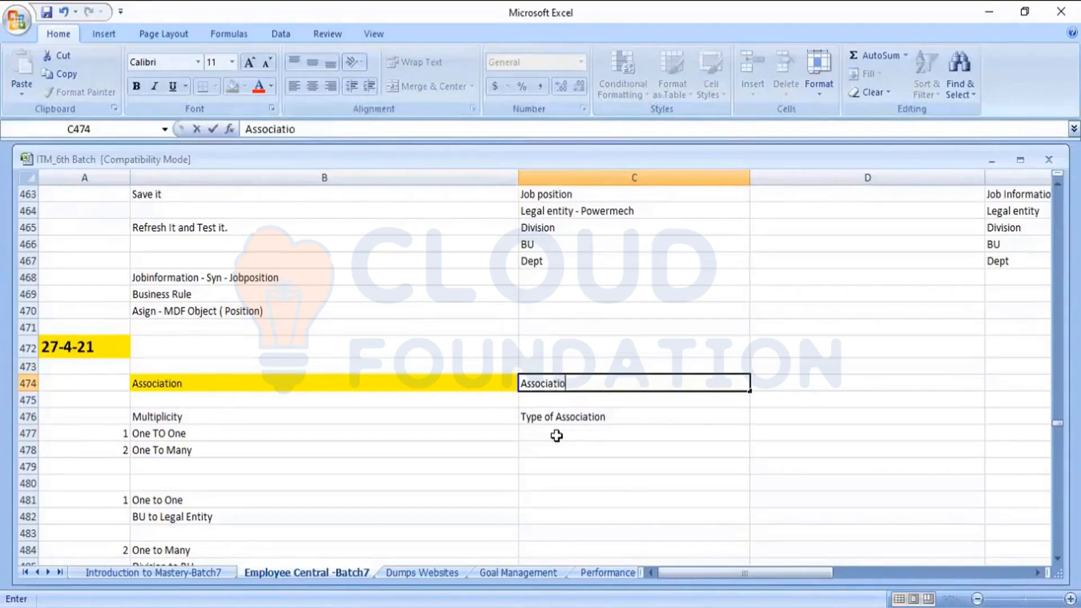
text(n is)
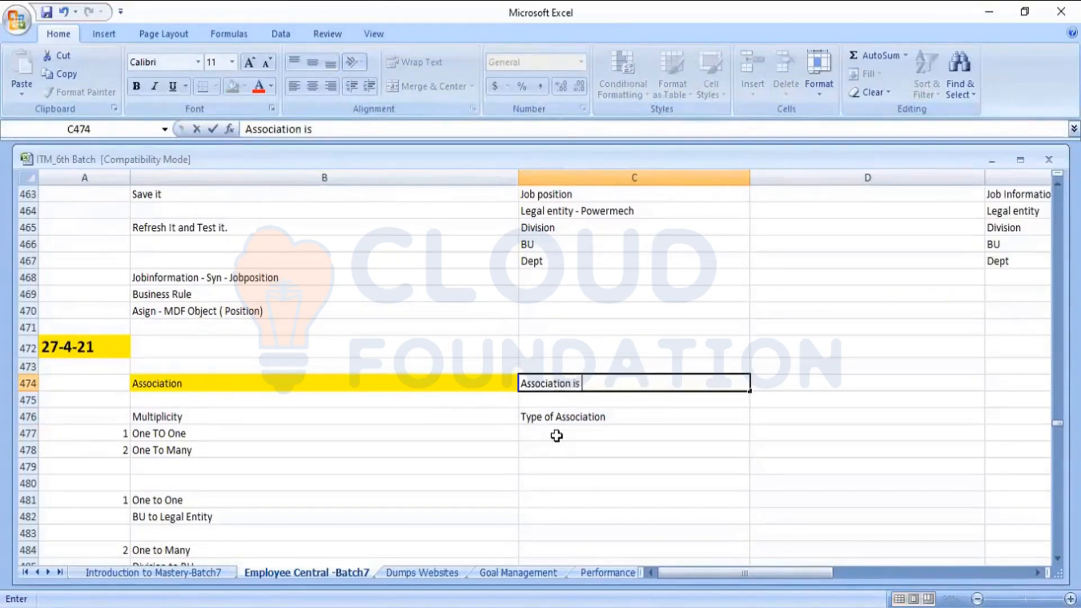
text( lin)
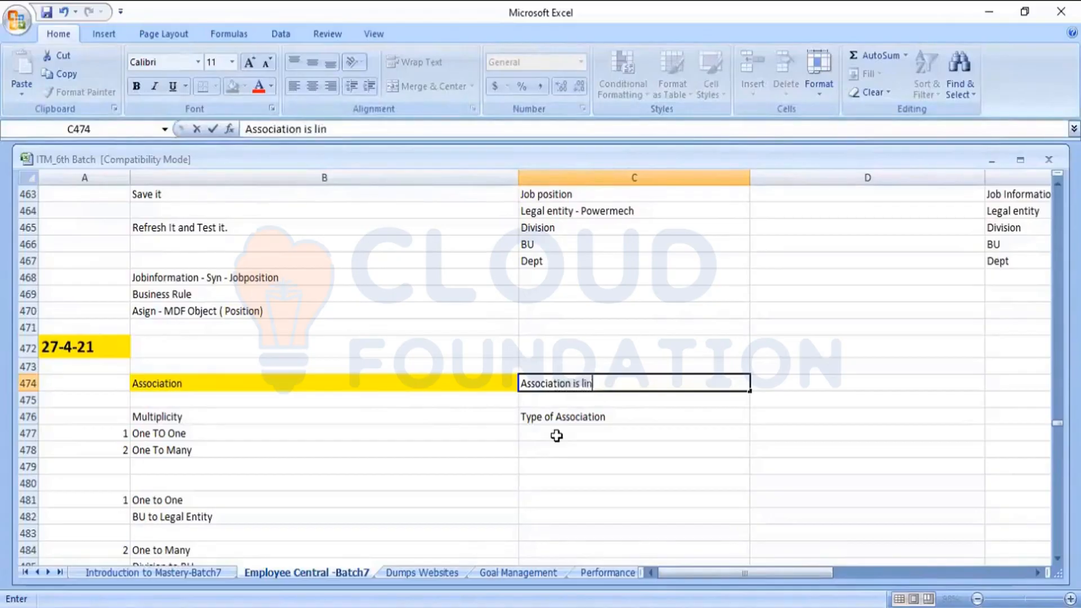
text(king or)
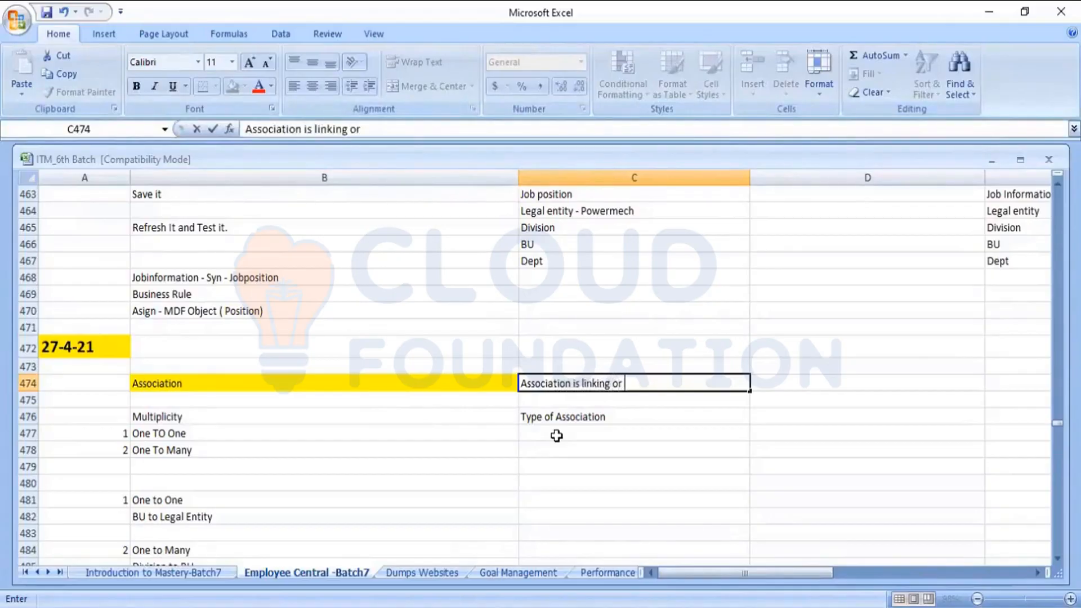
text( creating a r)
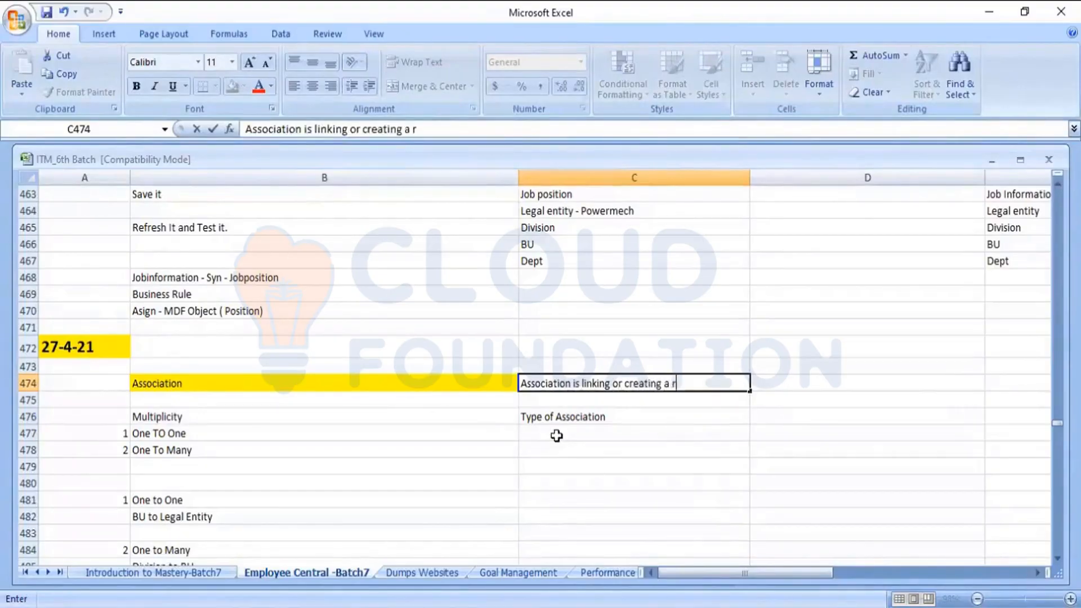
text(elationsh)
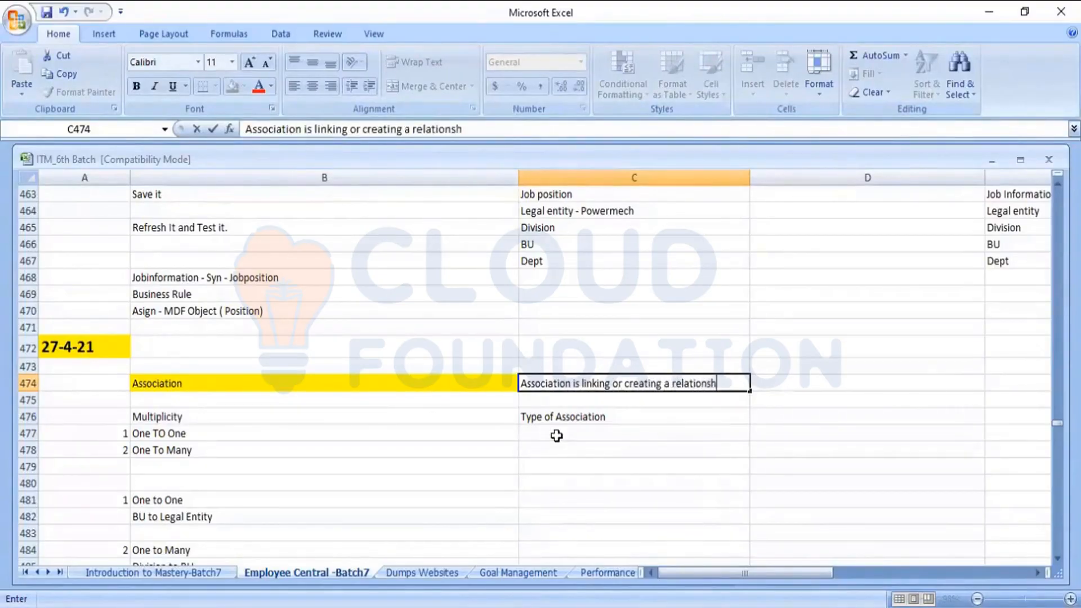
text(ip b)
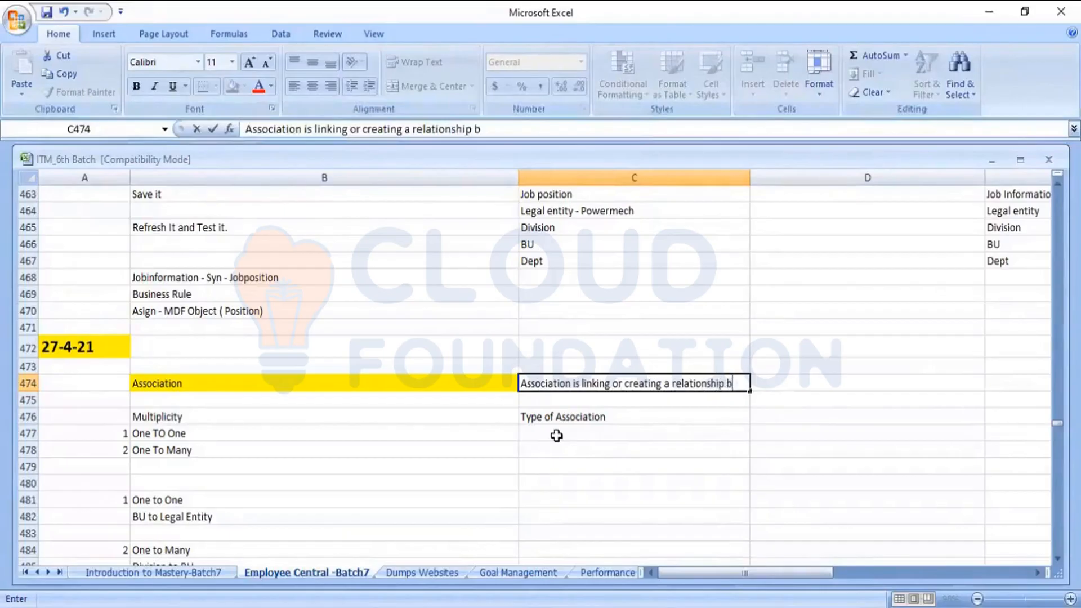
text(etween)
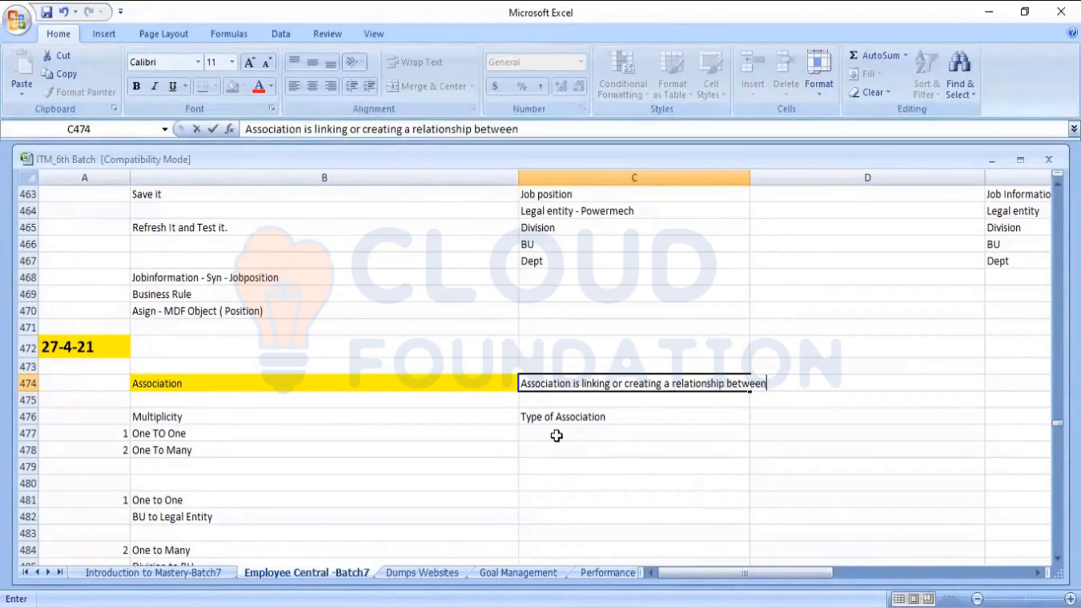
text( 2 objects)
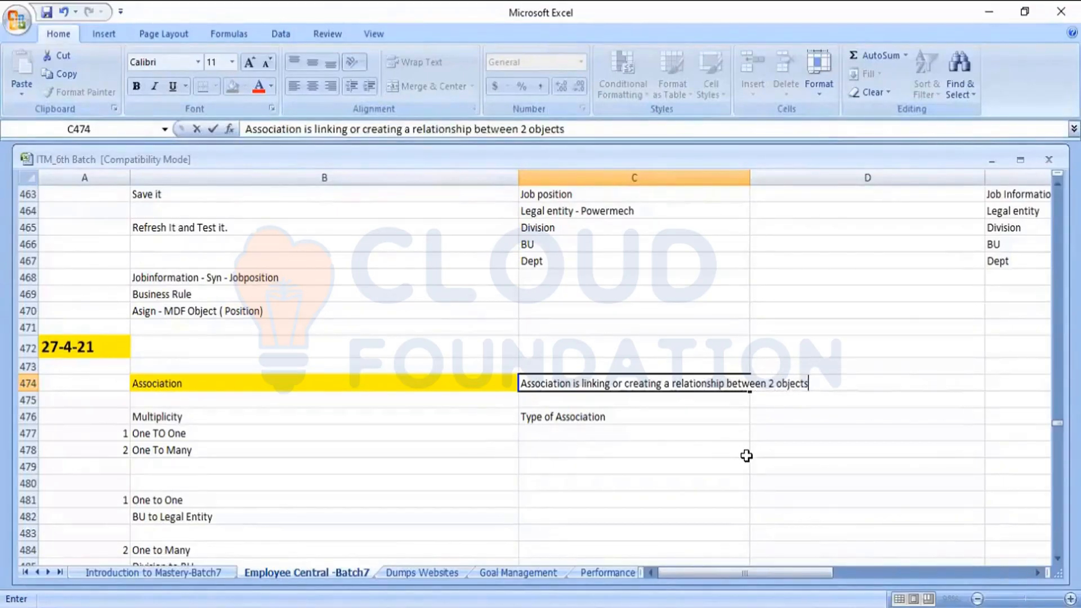
- Auto-fit the width of column C to the association definition
click(749, 175)
double_click(749, 175)
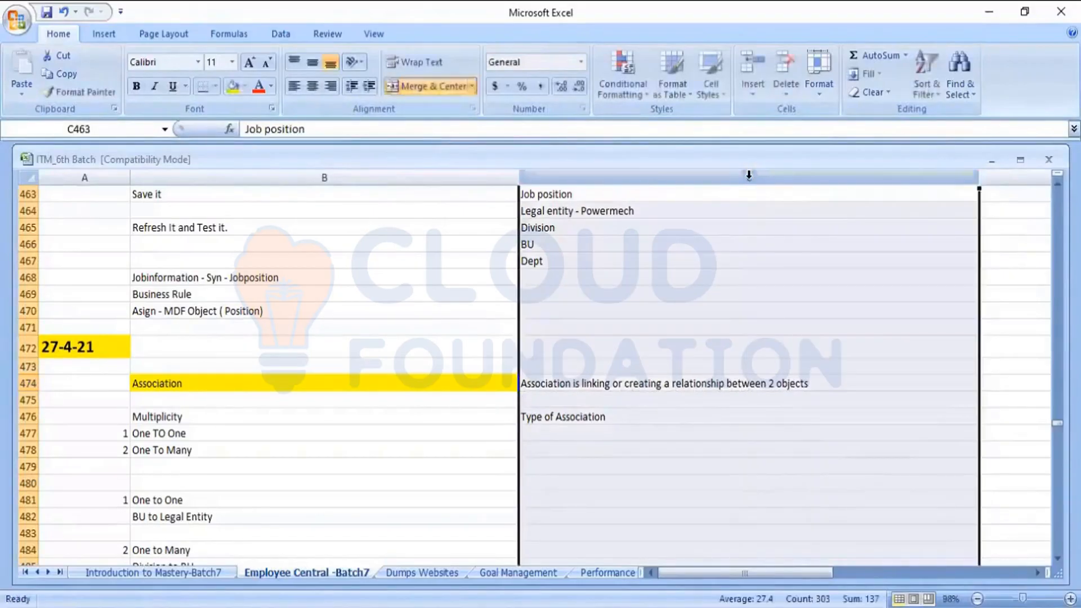
click(704, 401)
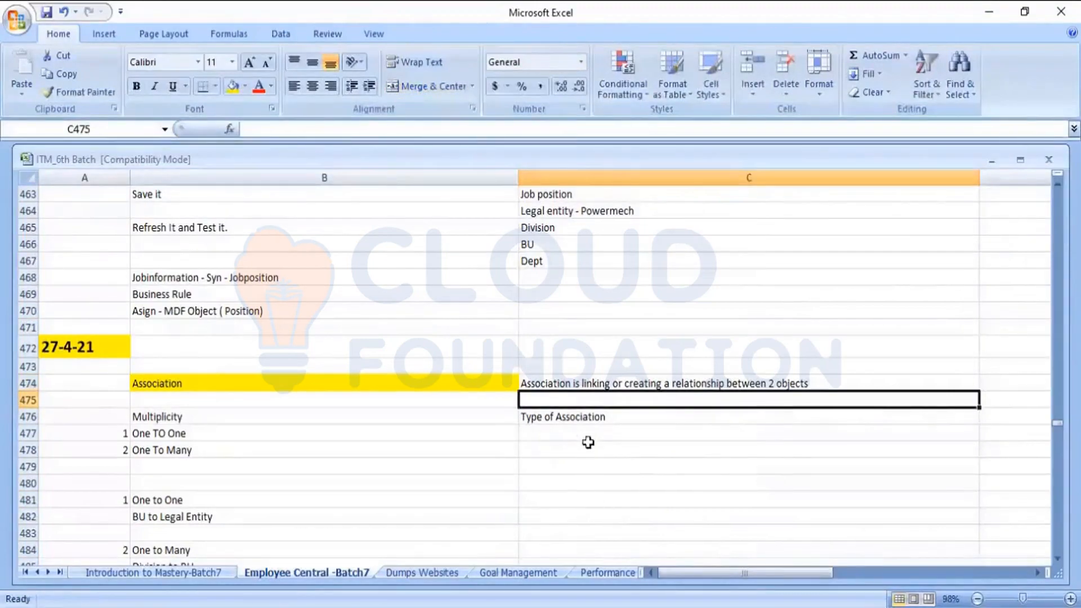
click(390, 381)
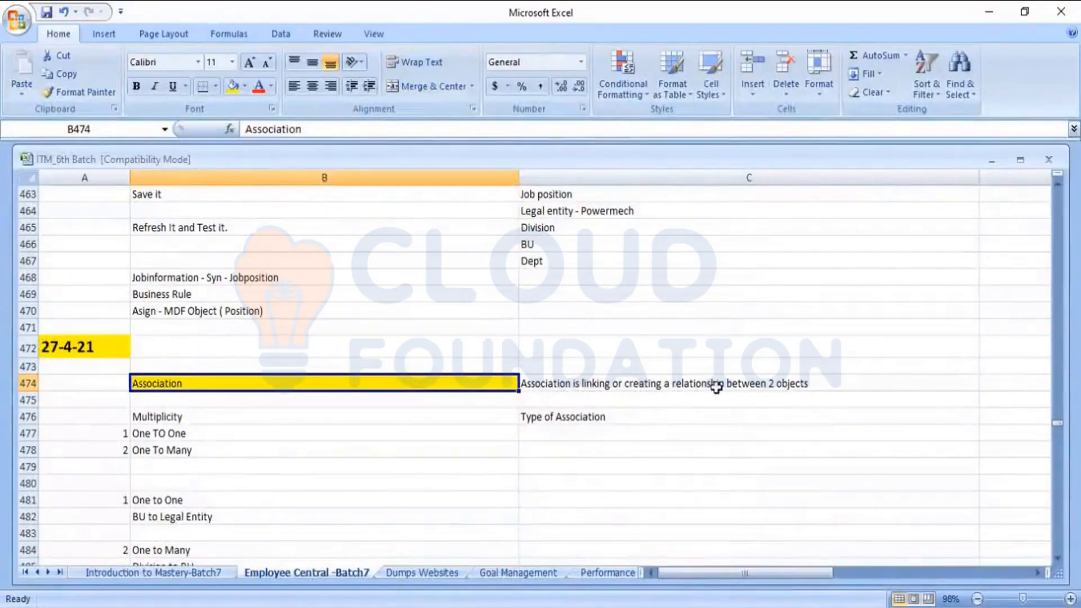
click(765, 384)
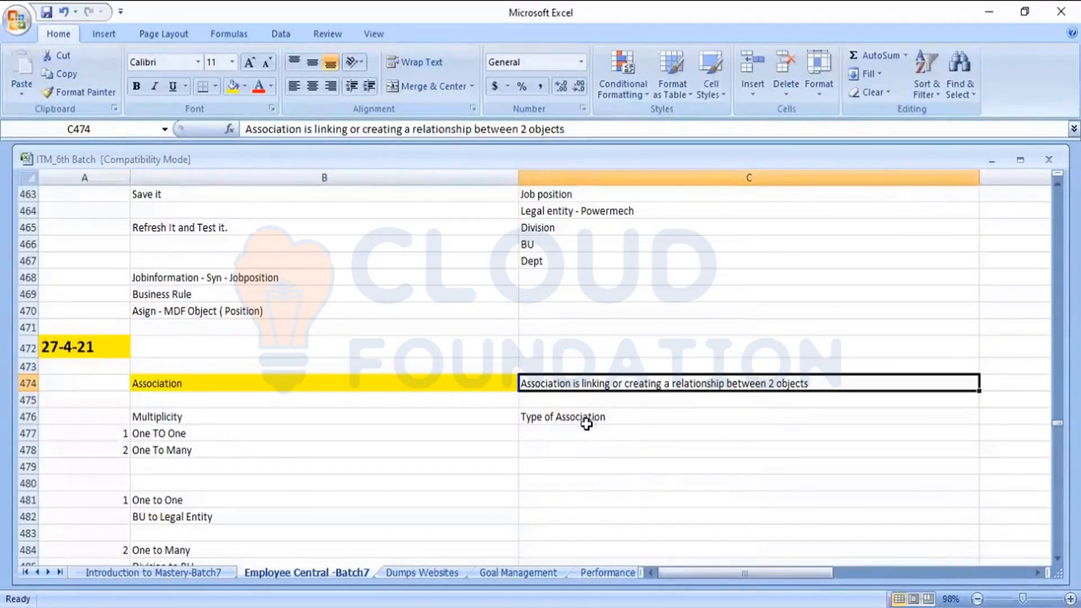
- List the association types "Valid Whem" in C477 and "Composite" in C478 under Type of Association
click(559, 430)
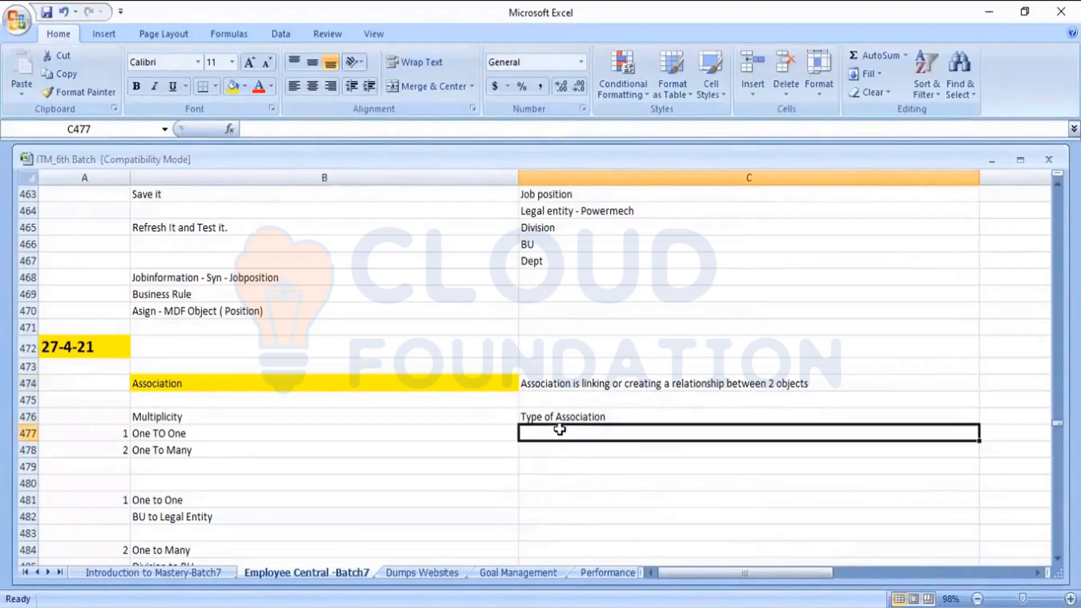
text(Va)
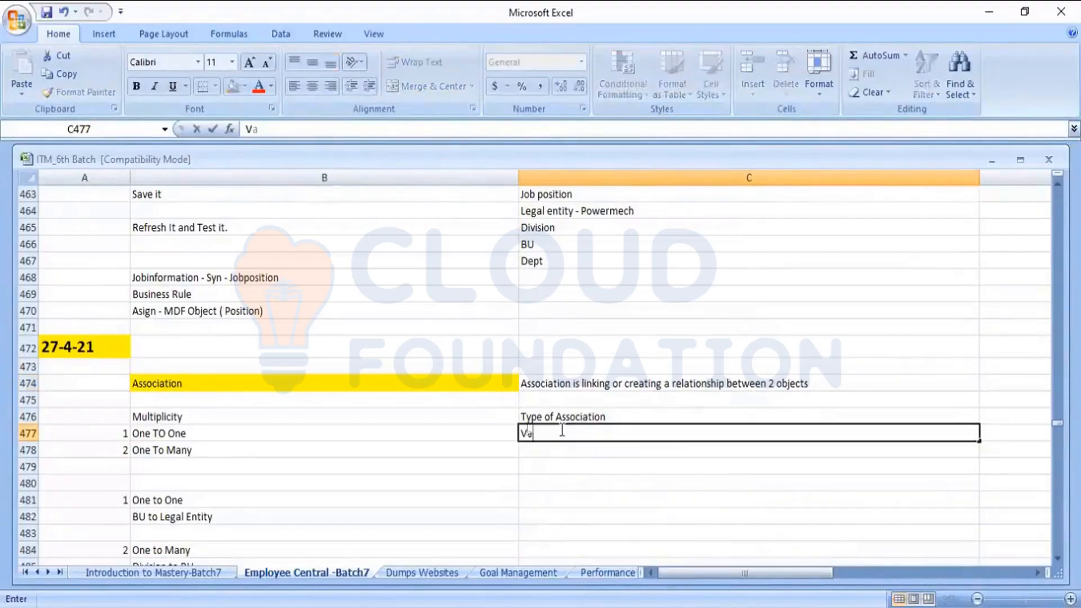
text(lid W)
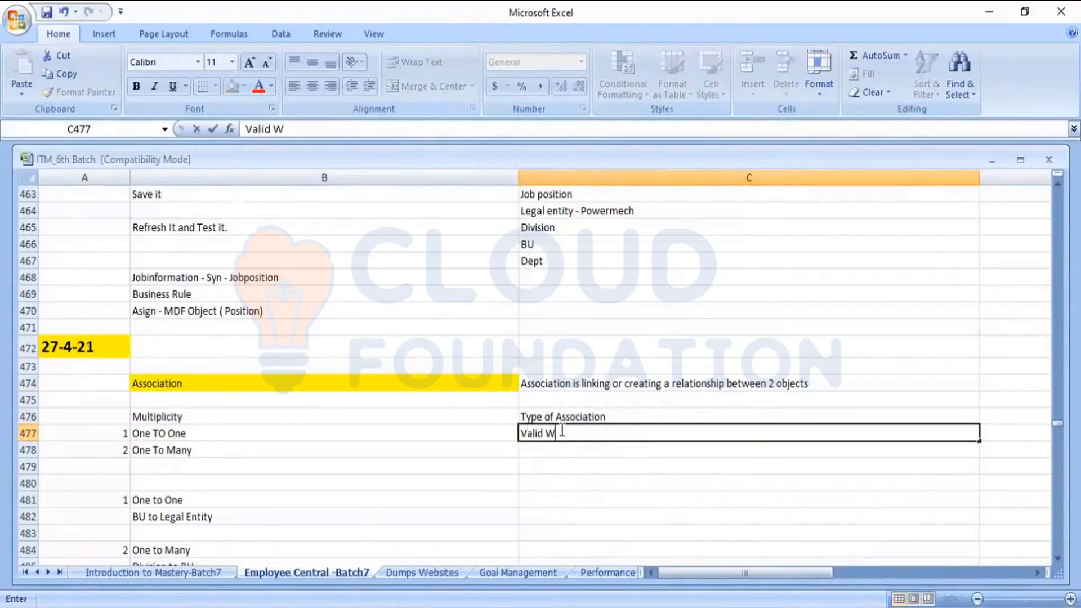
text(hen)
key(Return)
text(C)
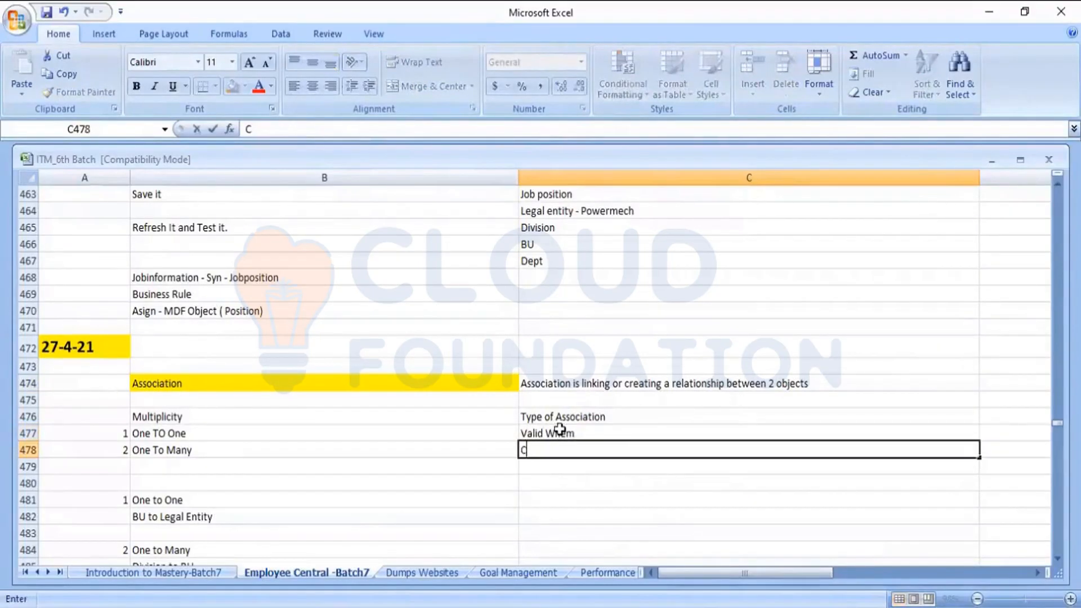
text(omposite)
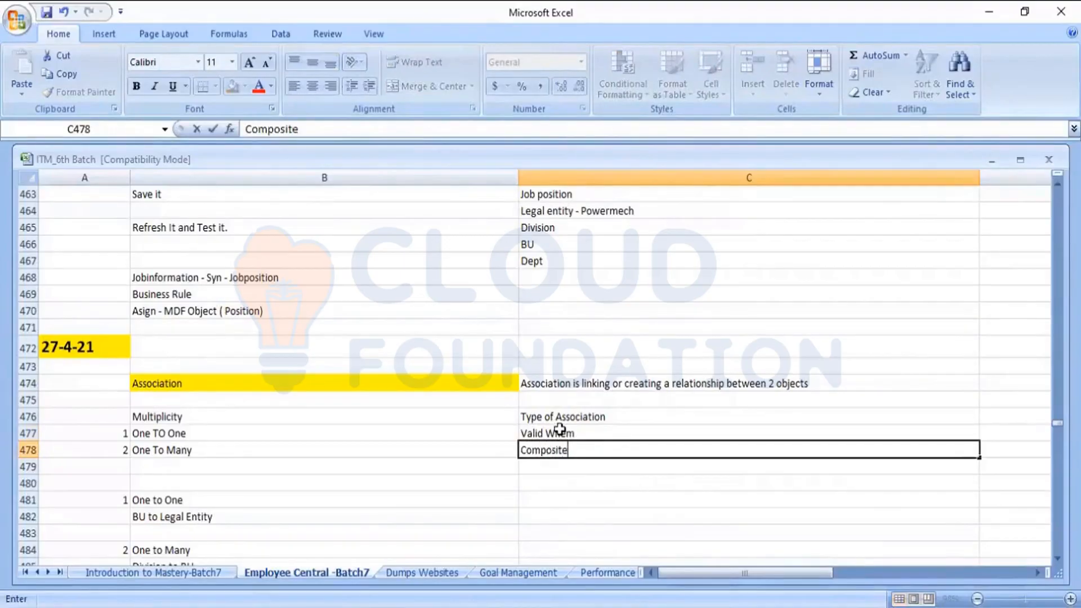
key(Return)
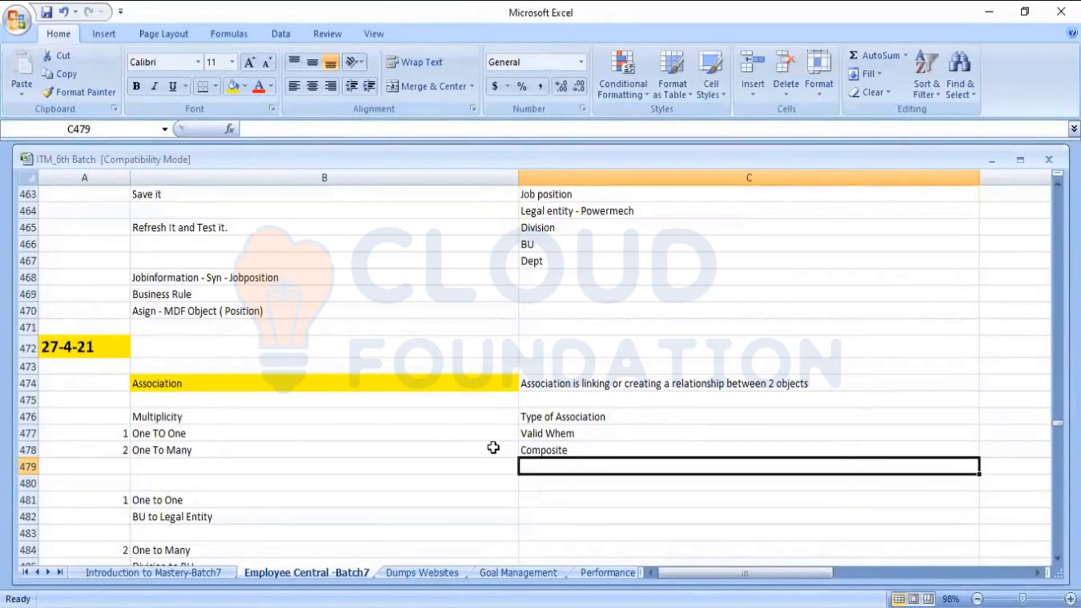
click(159, 419)
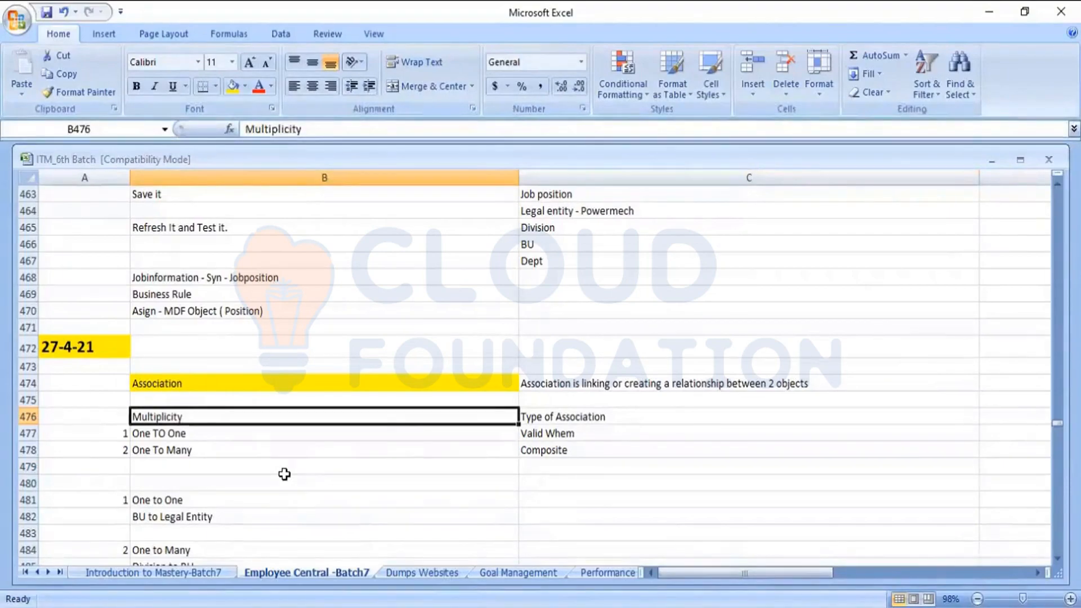
- Review the multiplicity options and the association types listed side by side in rows 477 and 478
key(Down)
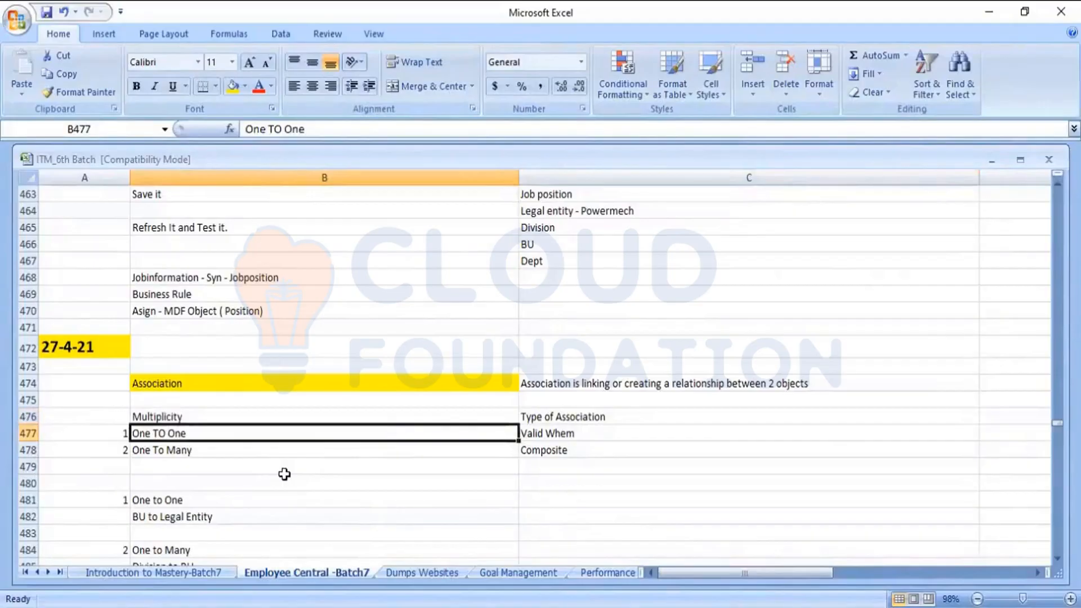
key(Down)
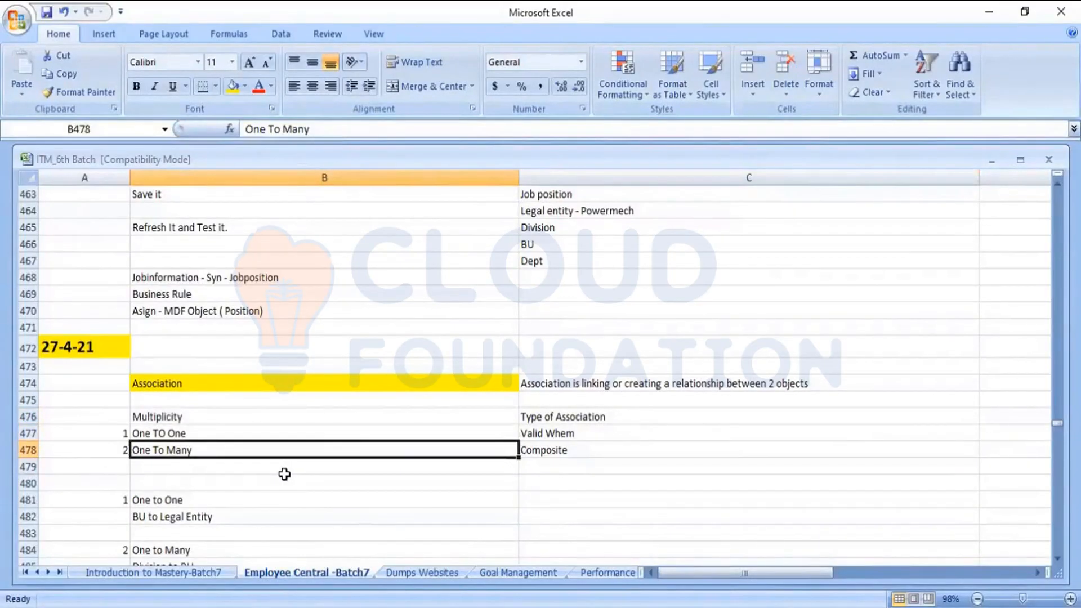
key(Up)
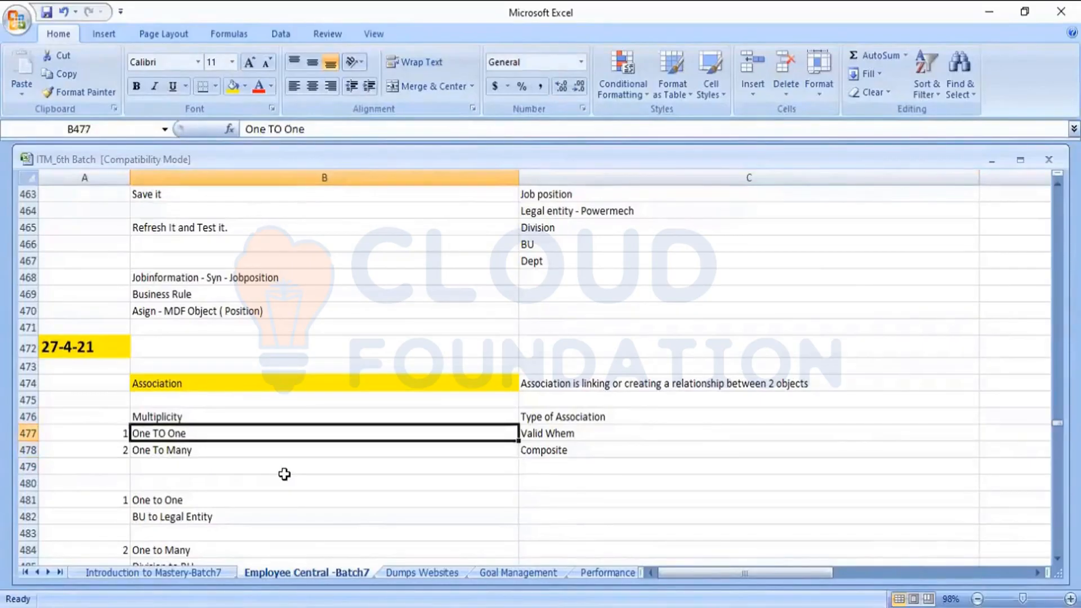
key(Down)
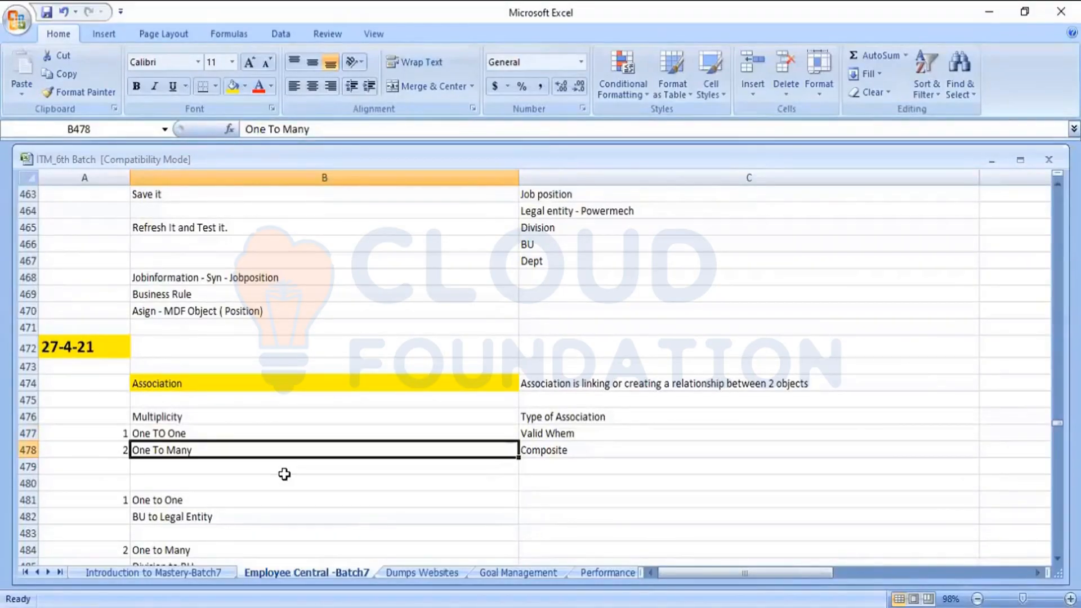
key(Right)
key(Up)
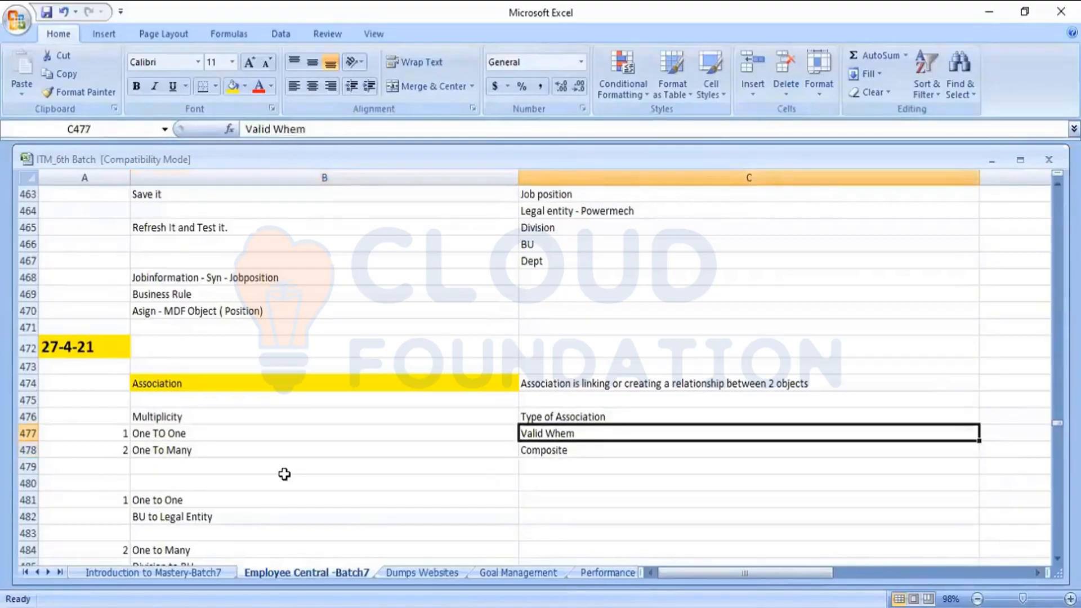
key(Down)
key(Down)
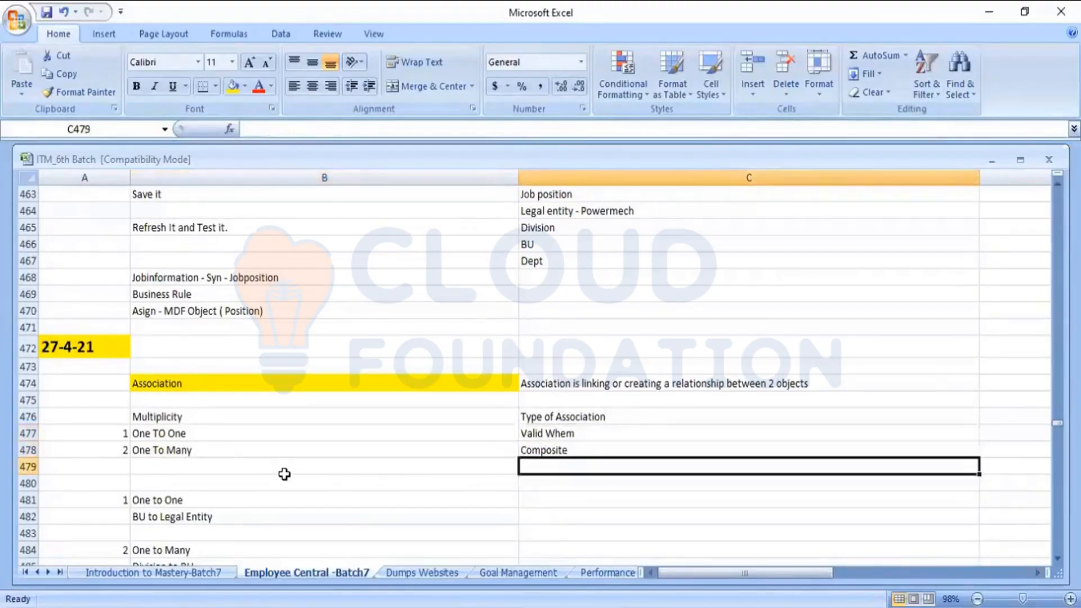
- Review the One to One and One to Many object examples and the Configure Object Definition path in rows 481 to 491
key(Down)
key(Left)
key(Left)
key(Down)
key(Down)
key(Down)
key(Down)
key(Down)
key(Down)
key(Down)
key(Down)
key(Down)
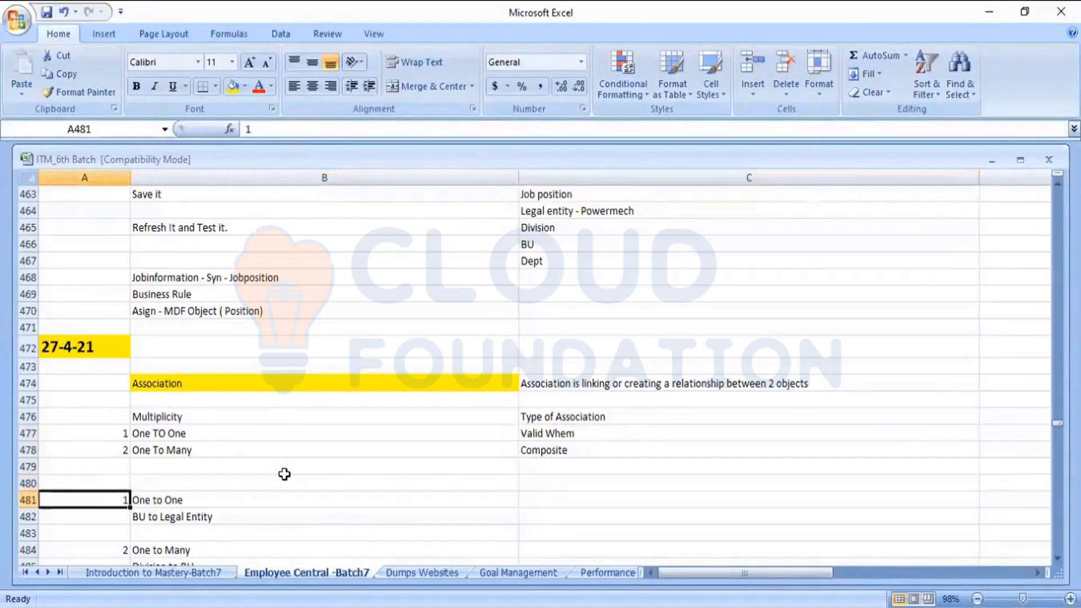
key(Down)
key(Down)
key(Down)
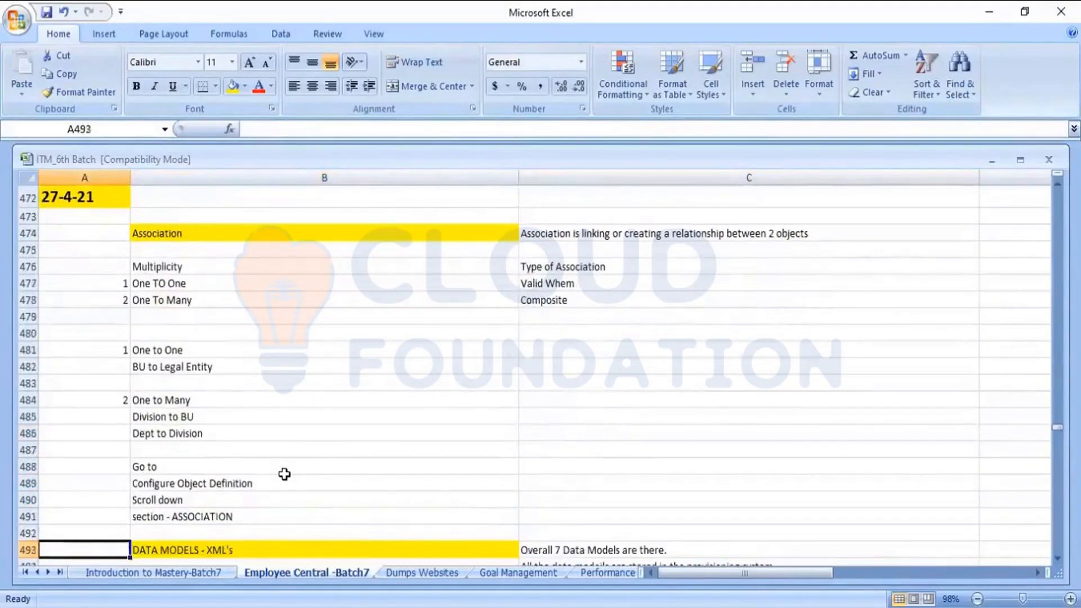
key(Up)
key(Up)
key(Up)
key(Up)
key(Up)
key(Up)
key(Up)
key(Up)
key(Up)
key(Up)
key(Up)
key(Up)
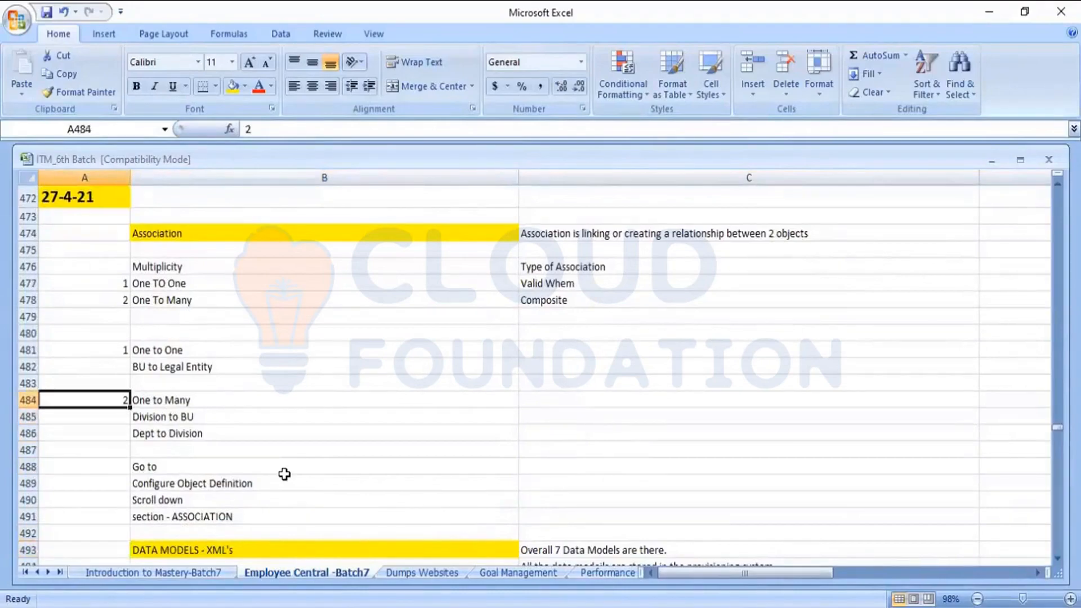
key(Down)
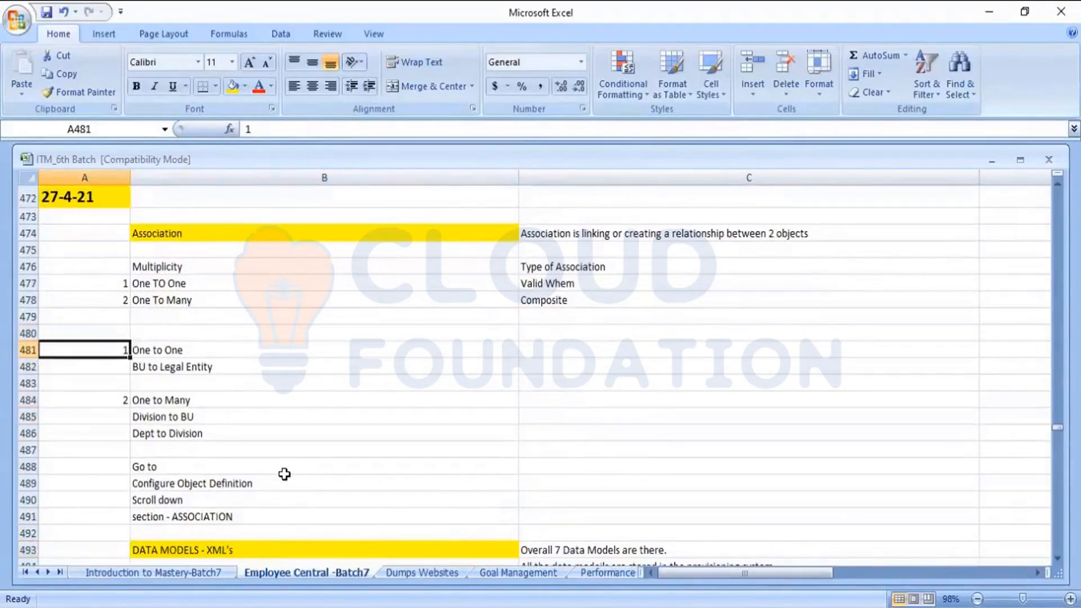
- Look across row 481 towards the Top, Association and Bottom labels in column F, and return to column A
key(Right)
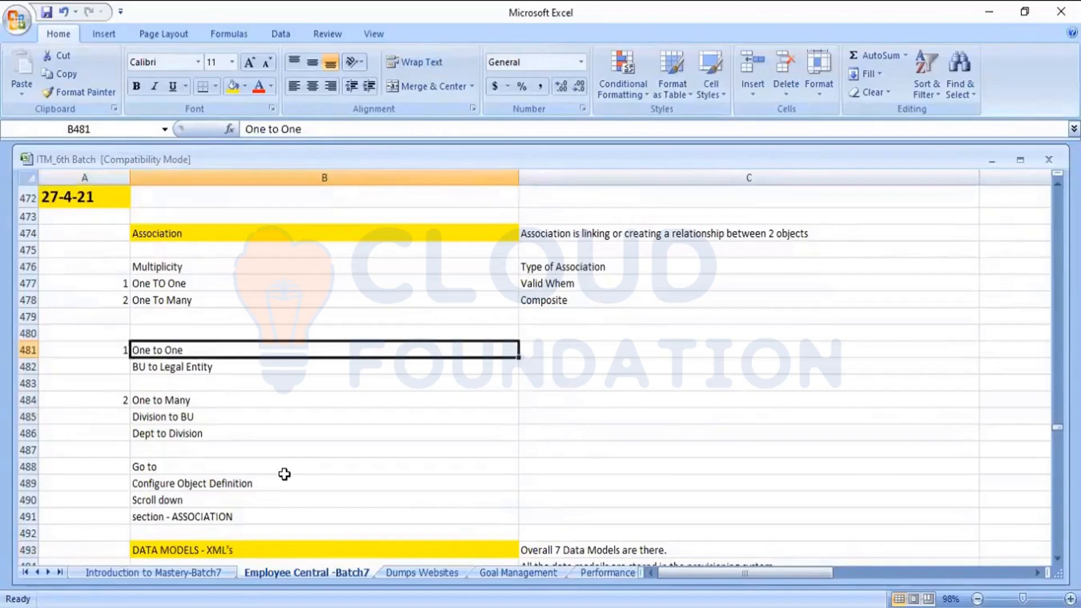
key(Right)
key(Right)
key(Right)
key(Right)
key(Right)
key(Right)
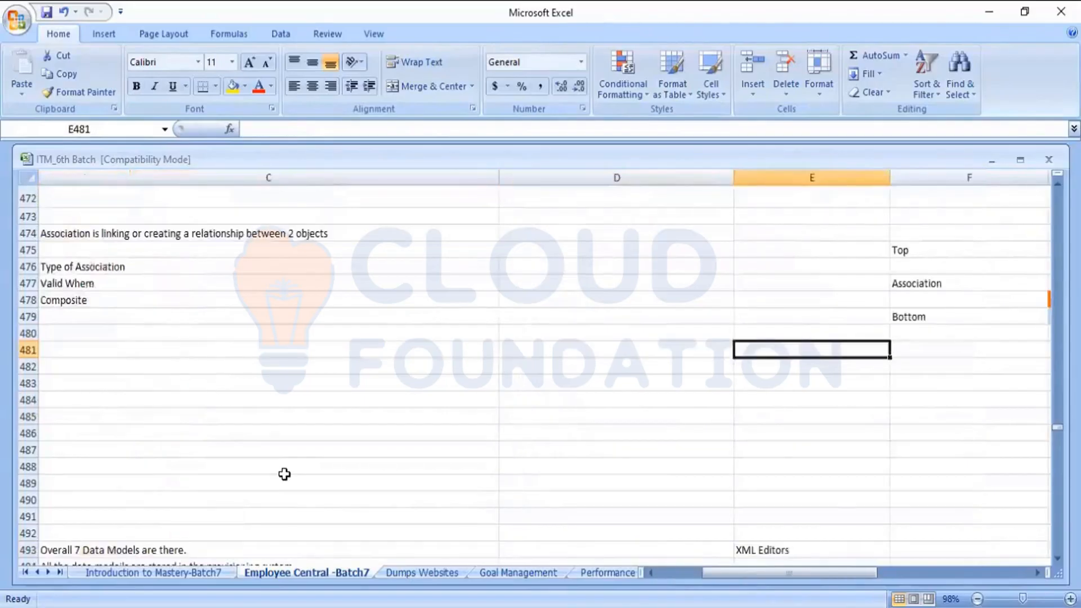
key(Left)
key(Left)
key(Left)
key(Left)
key(Left)
key(Left)
key(Left)
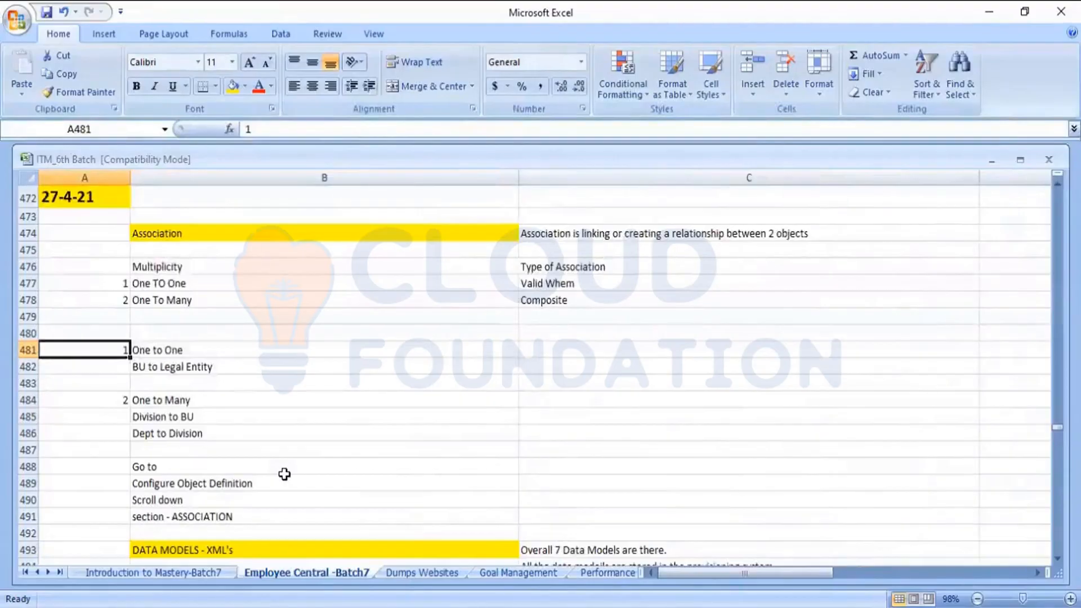
- Re-examine the Association section from its title in B474 to the Composite and One To Many entries in row 478
key(Right)
key(Up)
key(Up)
key(Up)
key(Up)
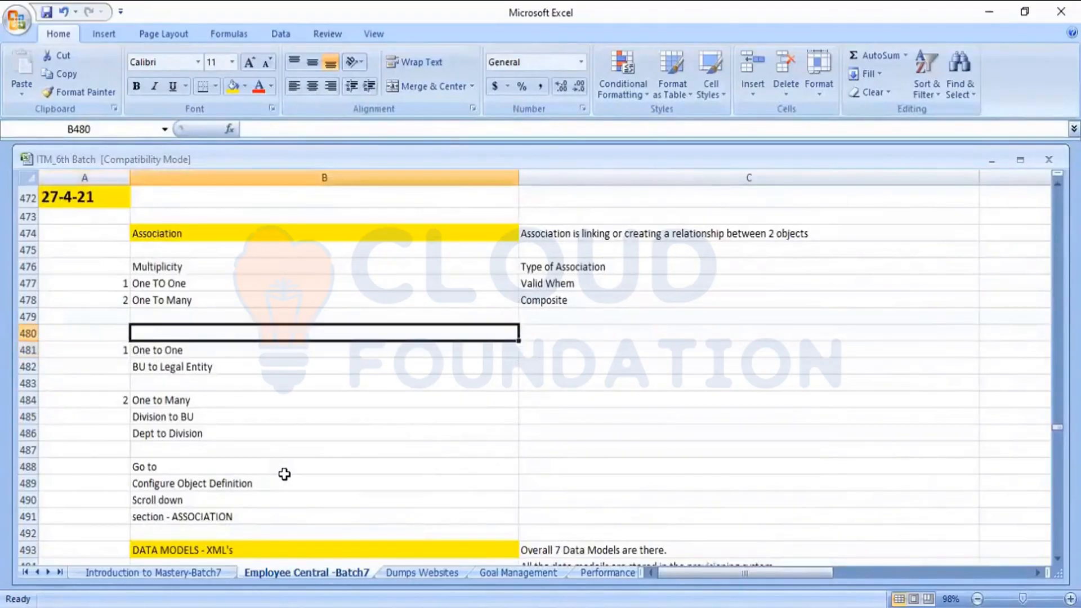
key(Up)
key(Up)
key(Up)
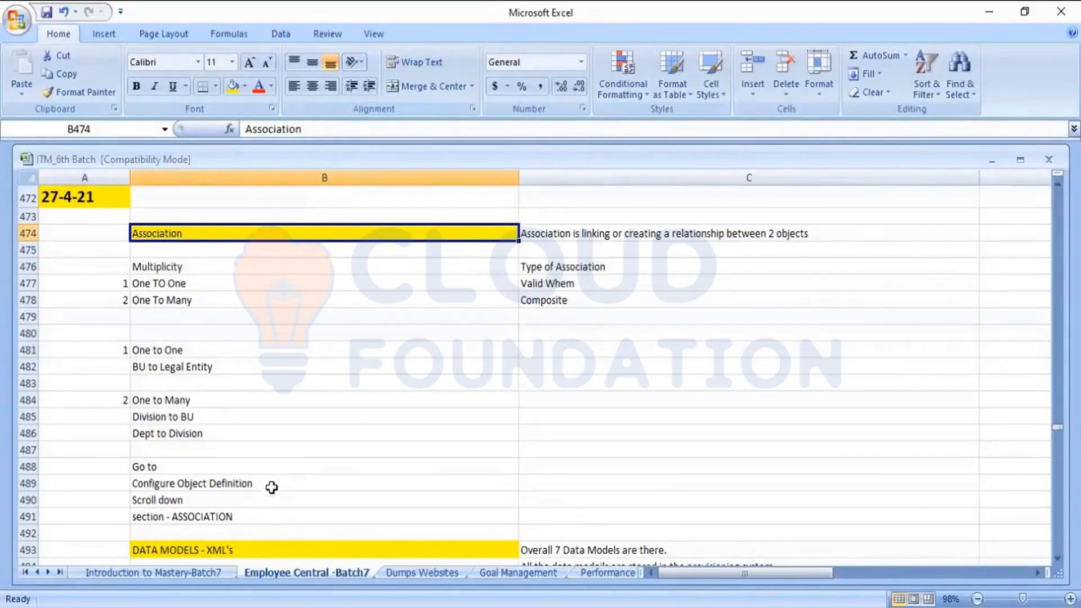
click(567, 299)
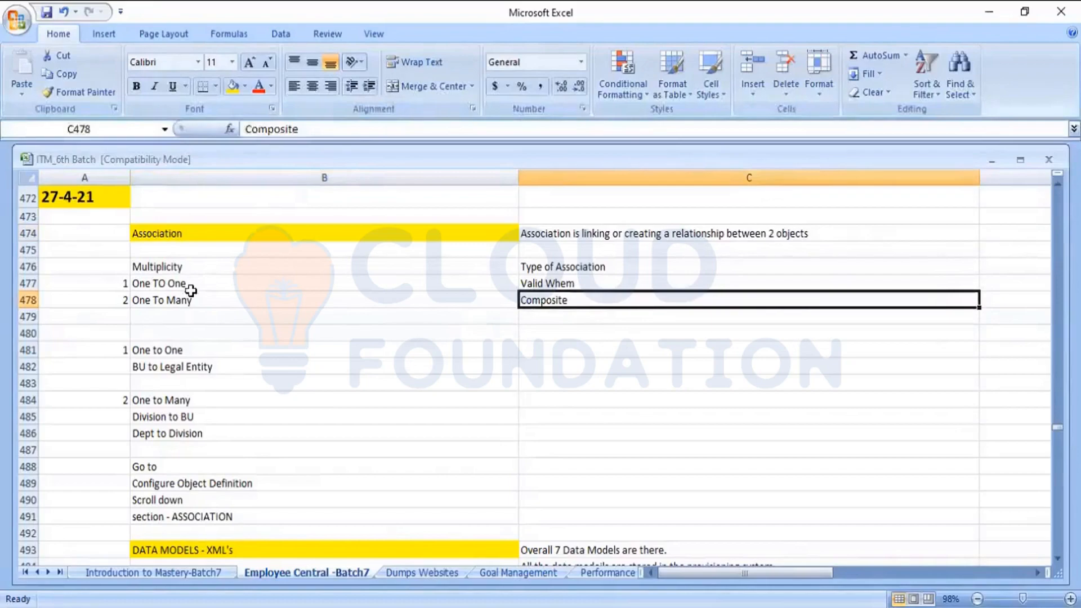
click(170, 293)
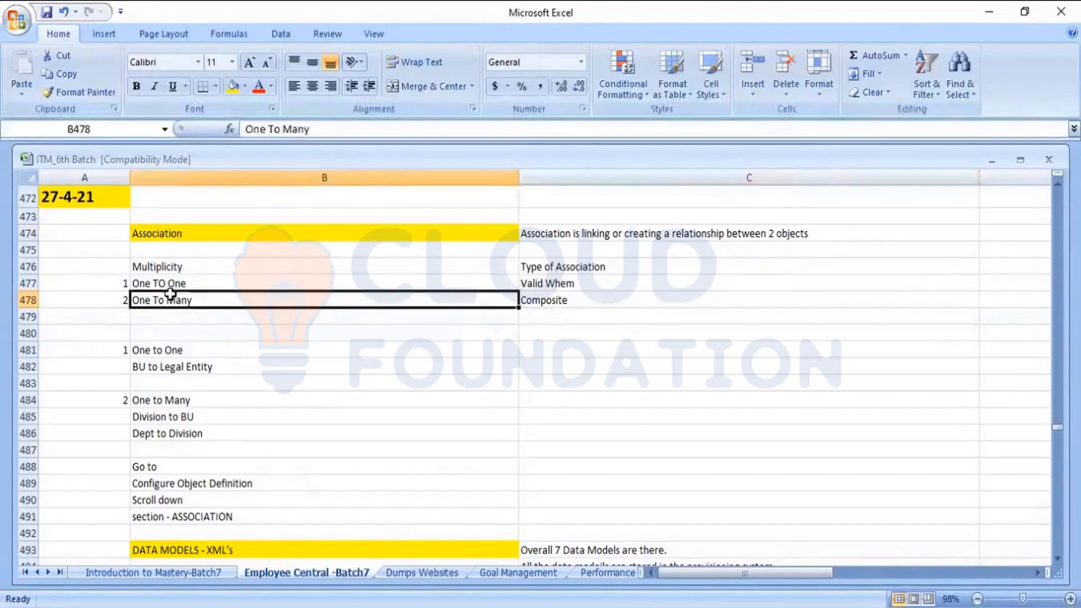
- Enter the note "Bottom to top - Configuration of Association in SF" in B480, above the One to One example
click(221, 322)
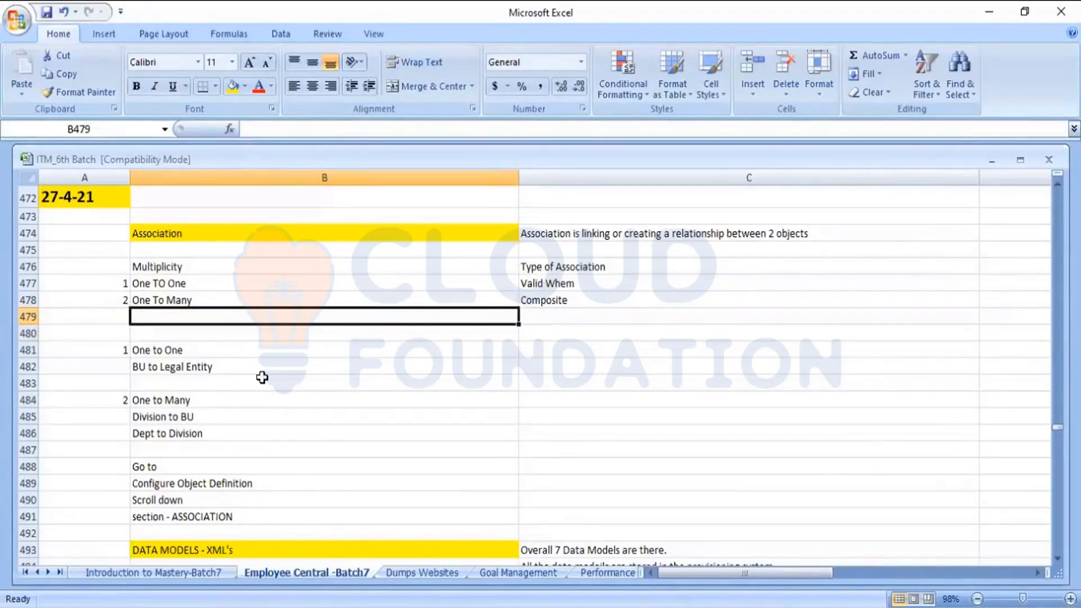
key(Down)
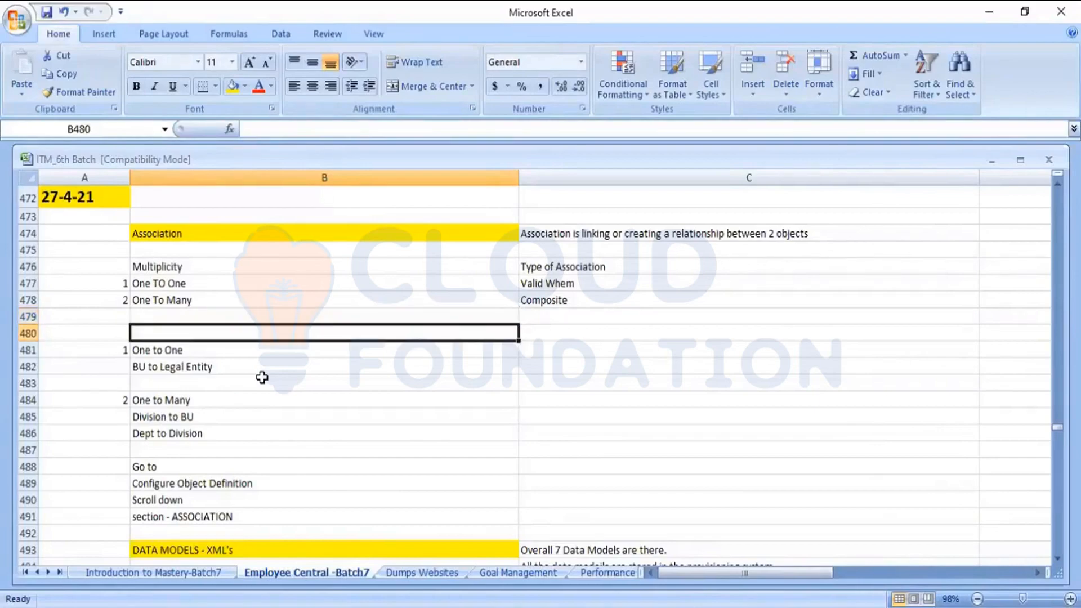
text(Bo)
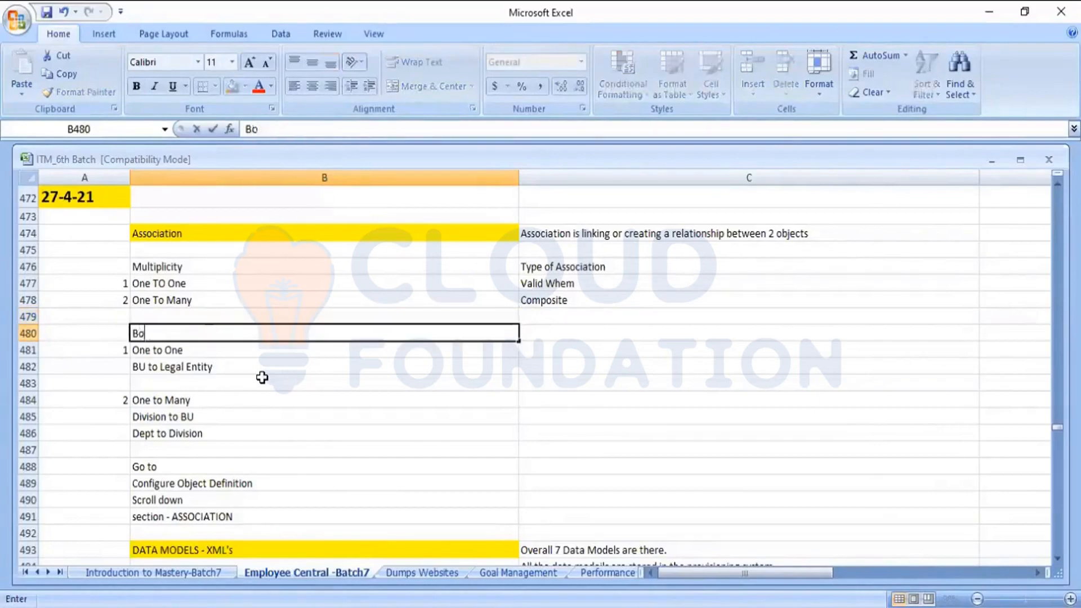
text(ttom to top)
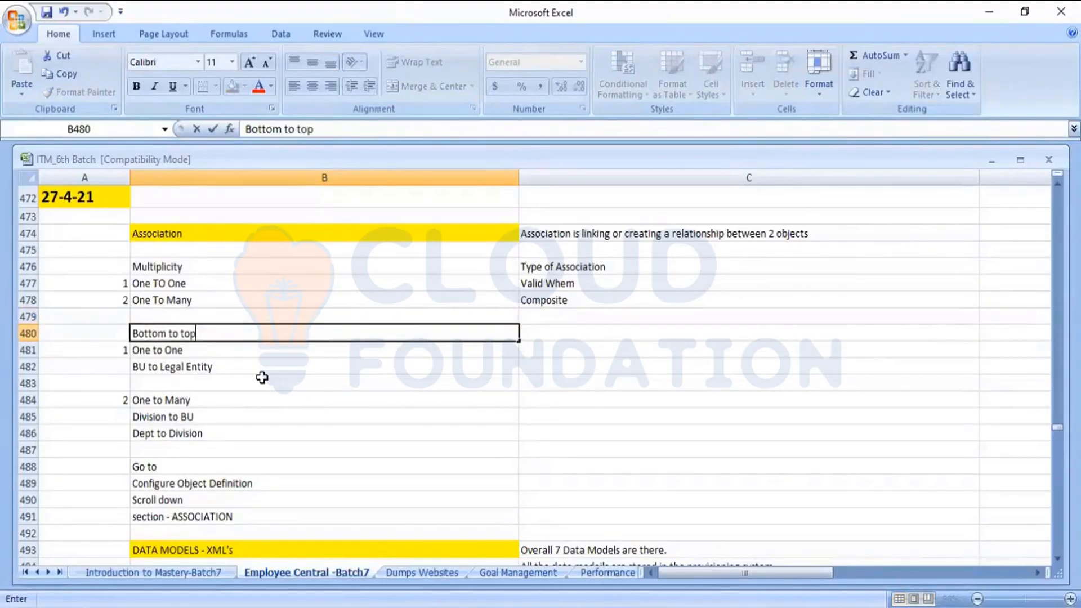
text( - Configuratio)
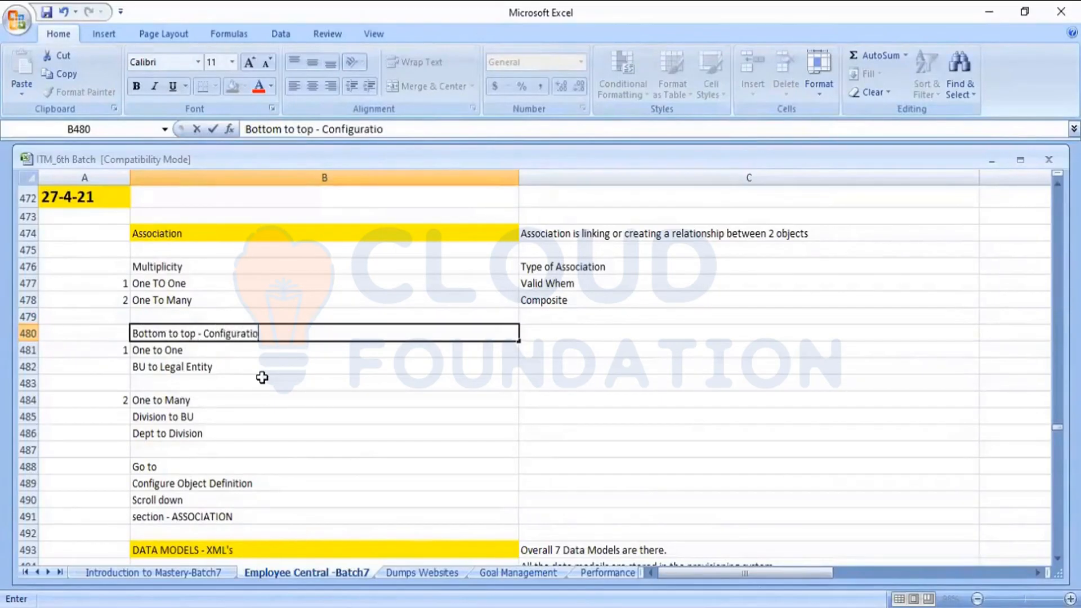
text(n of Associatio)
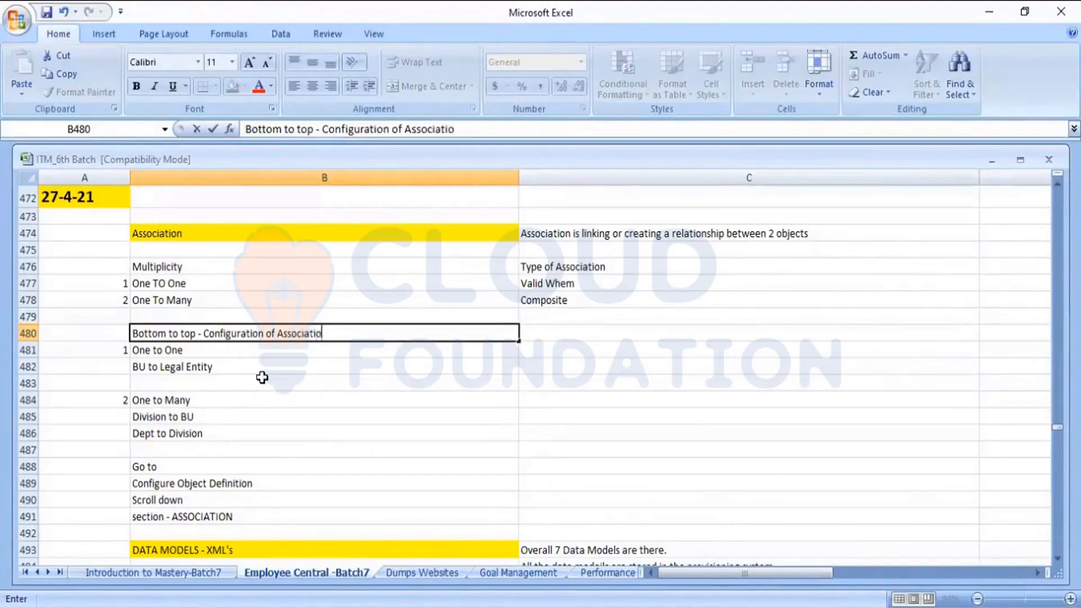
text(n in SF)
click(261, 377)
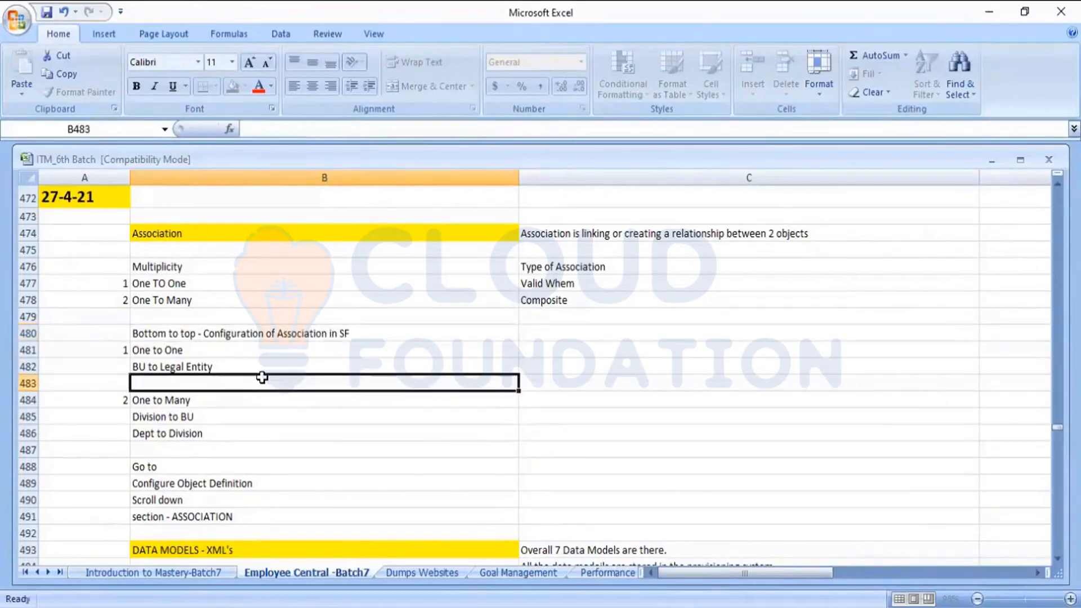
- Merge and center cells H474:I474 above the coloured Legal Entity to Position hierarchy
click(236, 337)
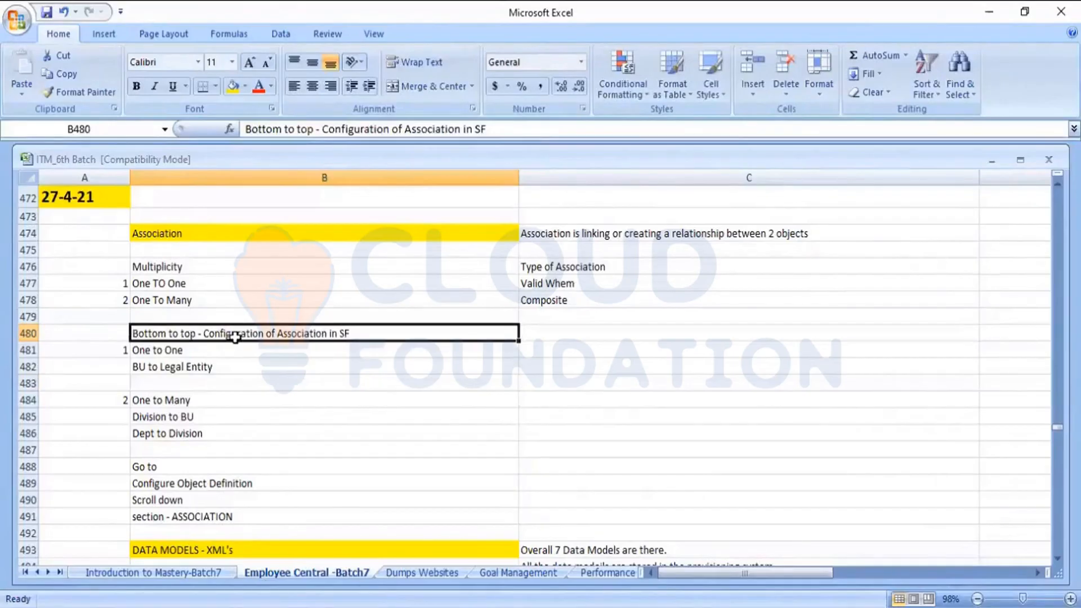
key(Right)
key(Right)
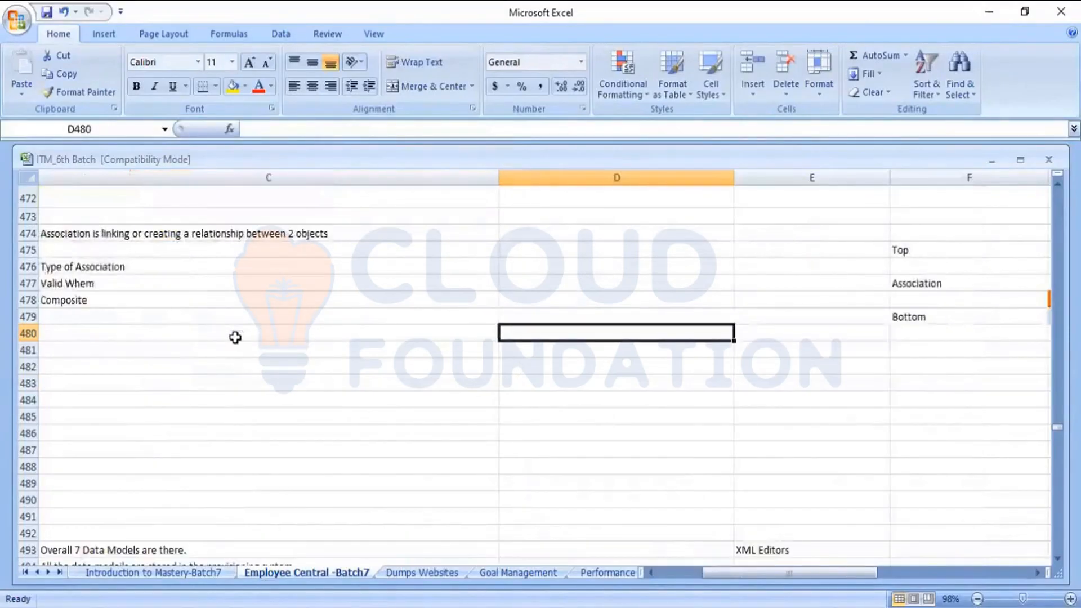
key(Right)
key(Right)
key(Right)
key(Right)
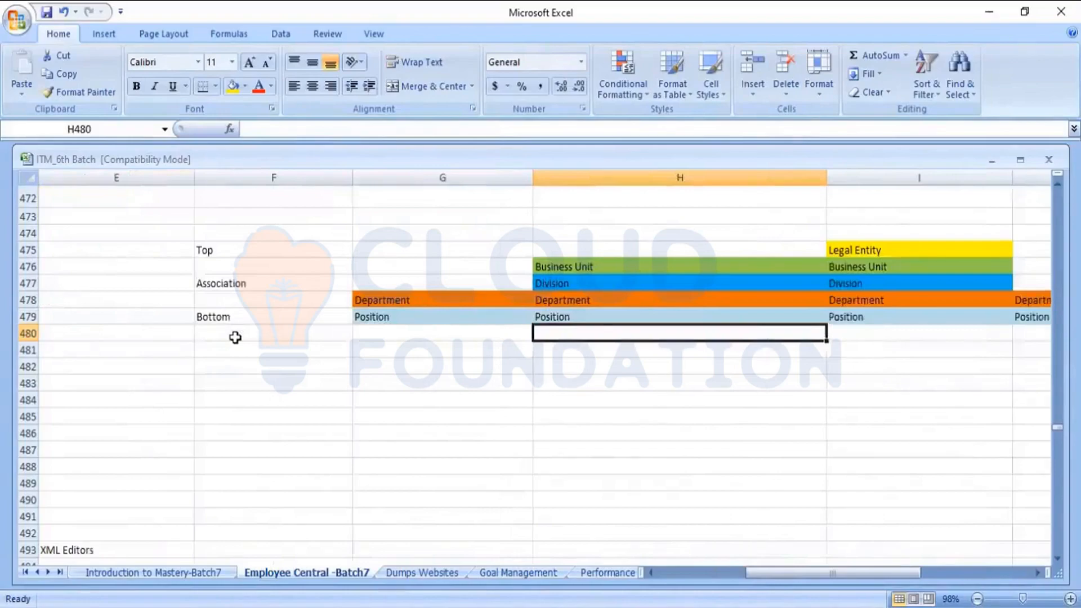
key(Right)
key(Right)
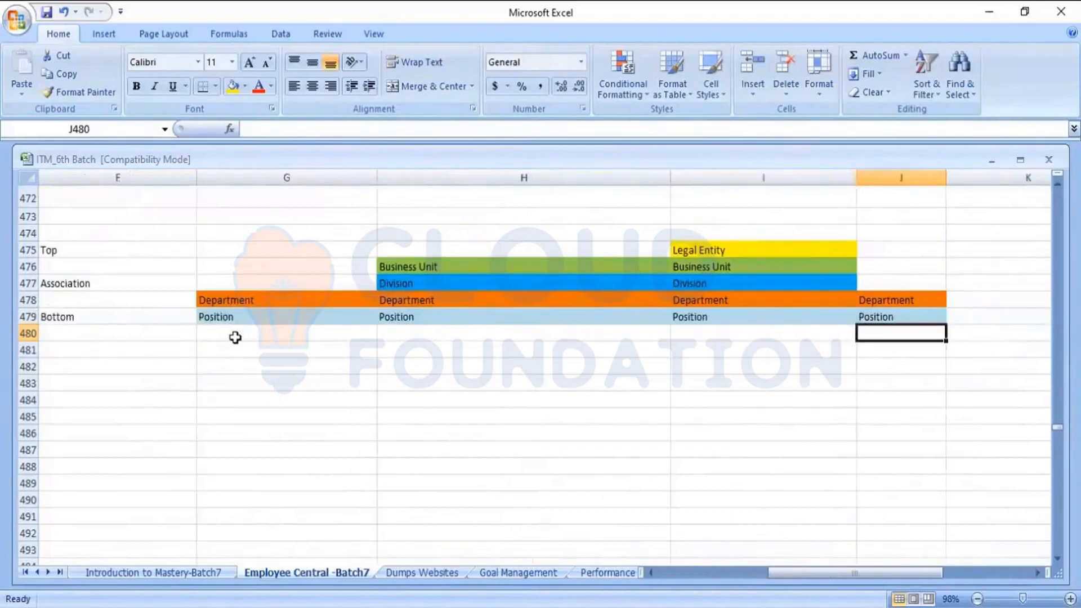
click(576, 229)
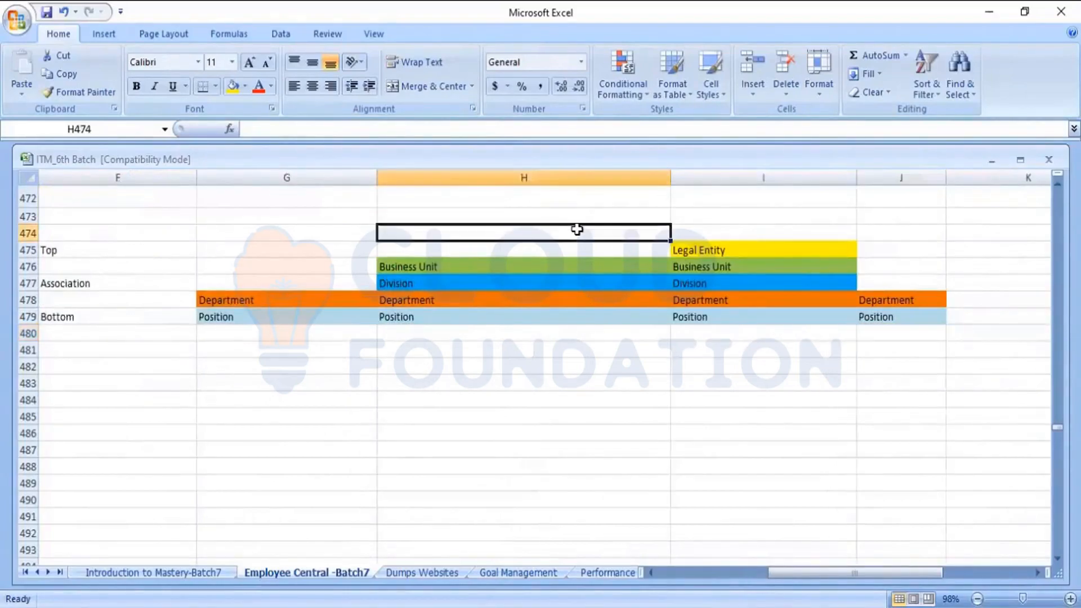
key(shift+Right)
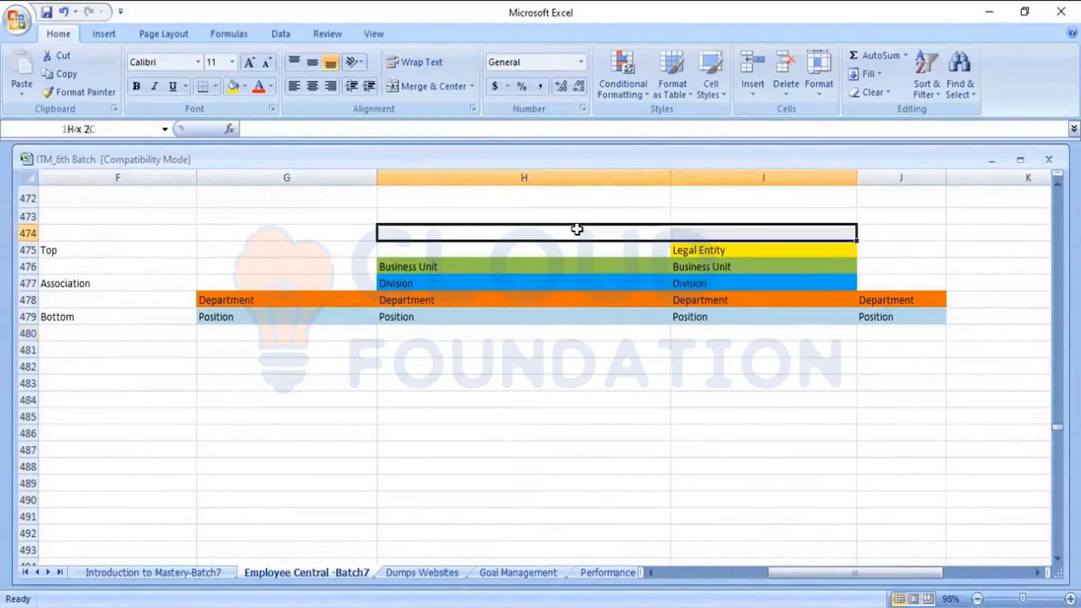
click(429, 85)
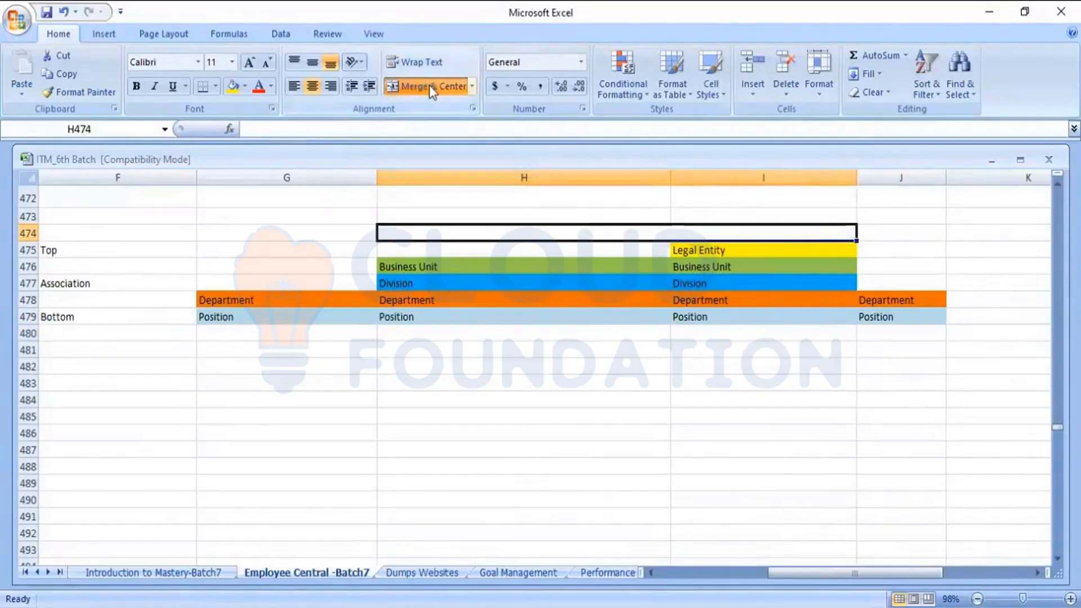
- Enter the title "COMPANY STRUCTURE OVERVIEW" in the merged cell H474 above the hierarchy
text(COMPAN)
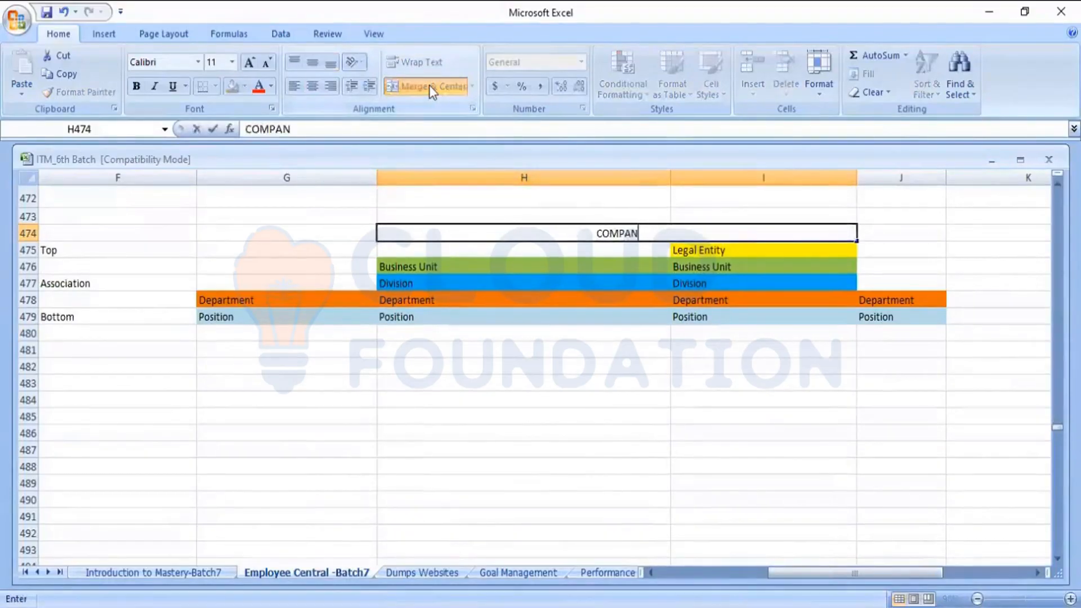
text(Y STRUCTURE)
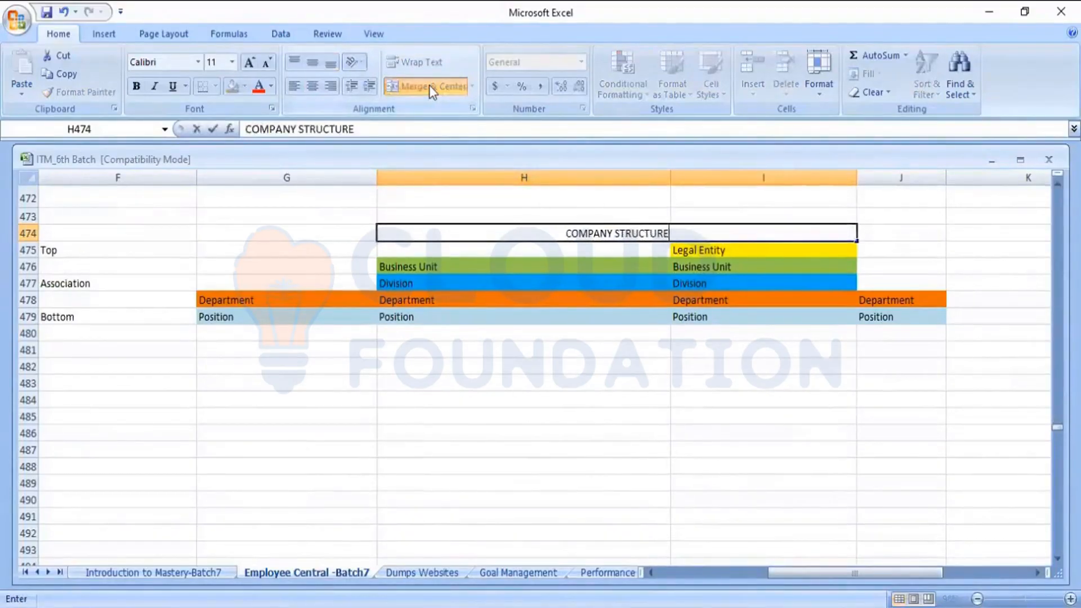
text( OVERVIE)
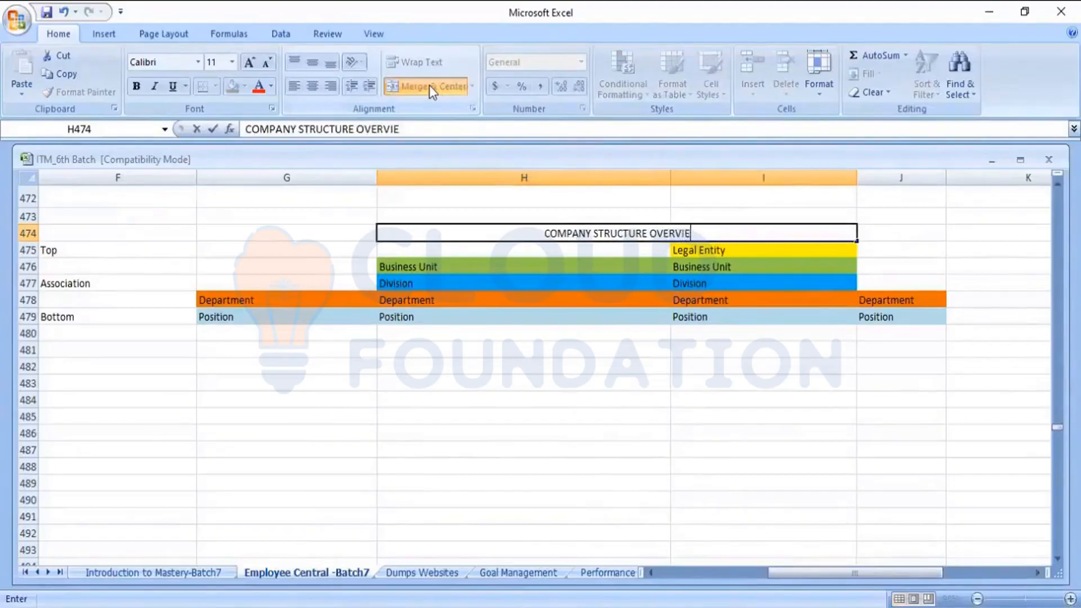
text(W)
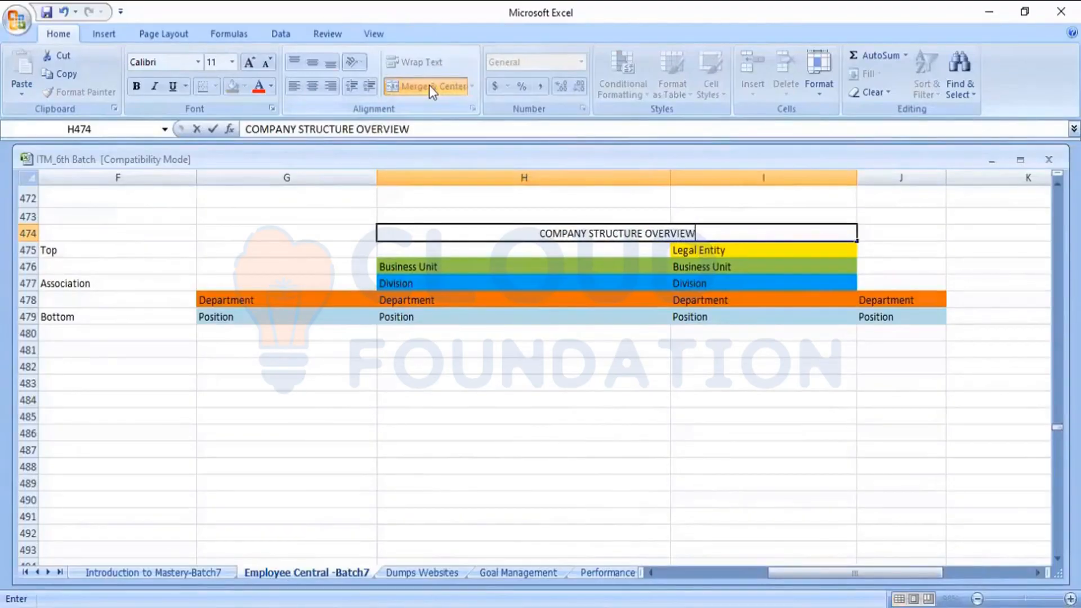
- Fill the merged title cell H474, "COMPANY STRUCTURE OVERVIEW", with the standard Purple color
click(584, 354)
click(553, 234)
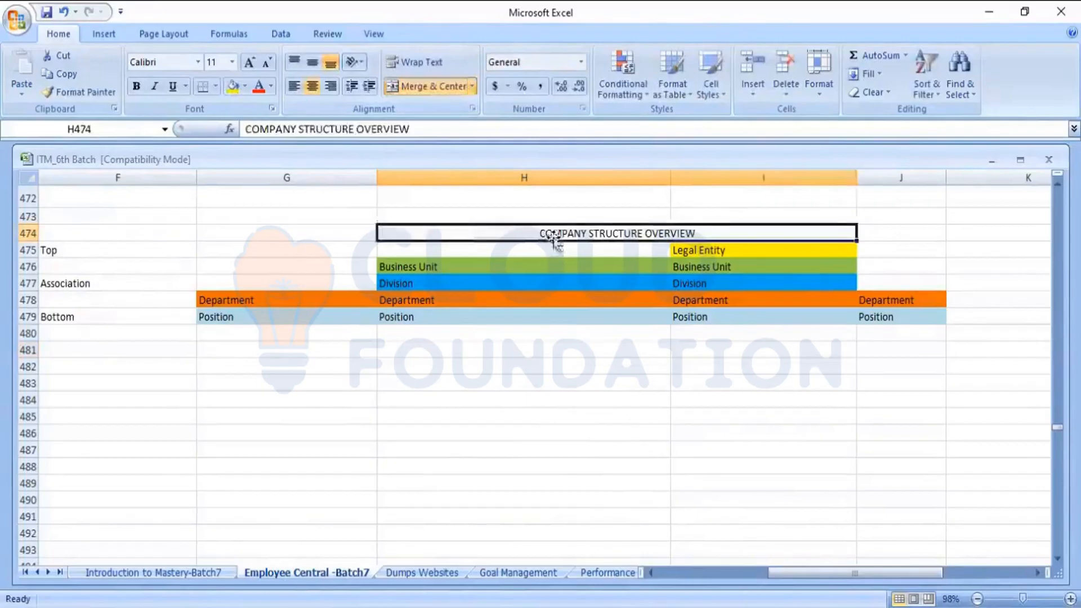
click(244, 87)
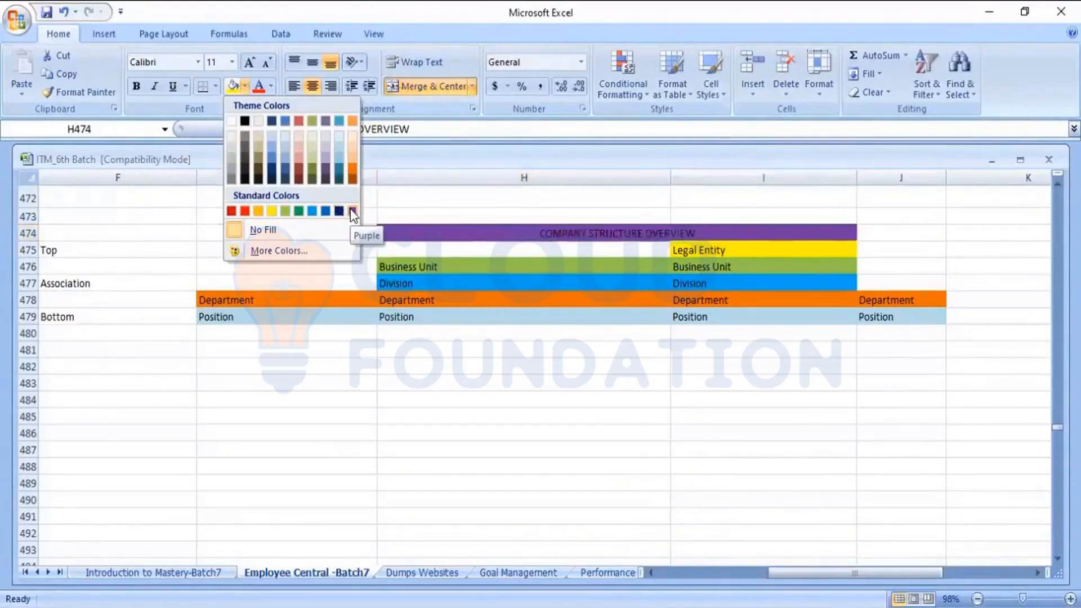
click(442, 446)
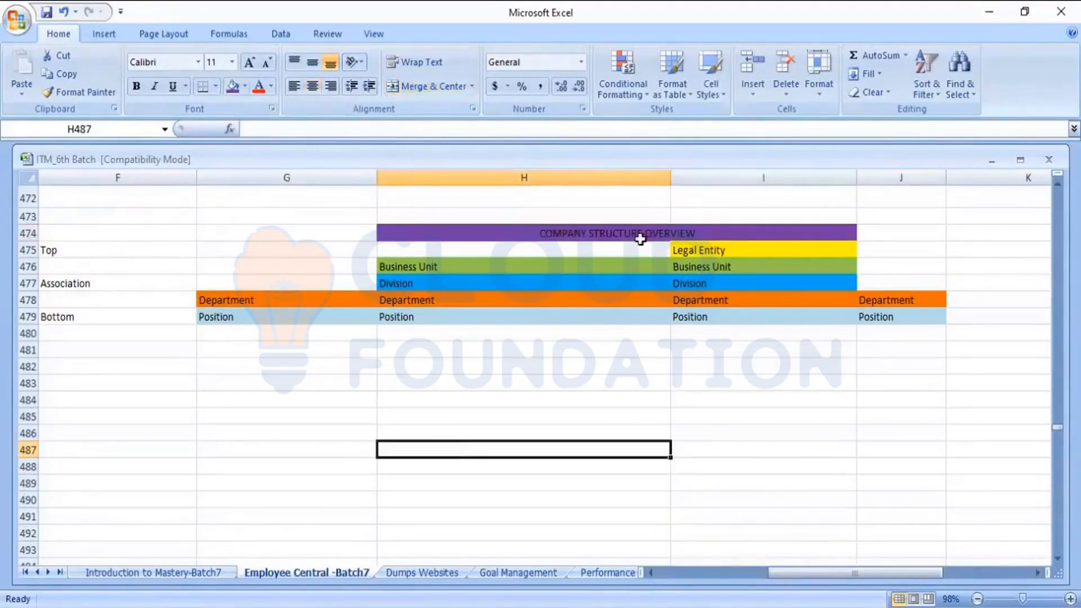
- Apply a thick box border to the yellow Legal Entity cell I475
click(738, 249)
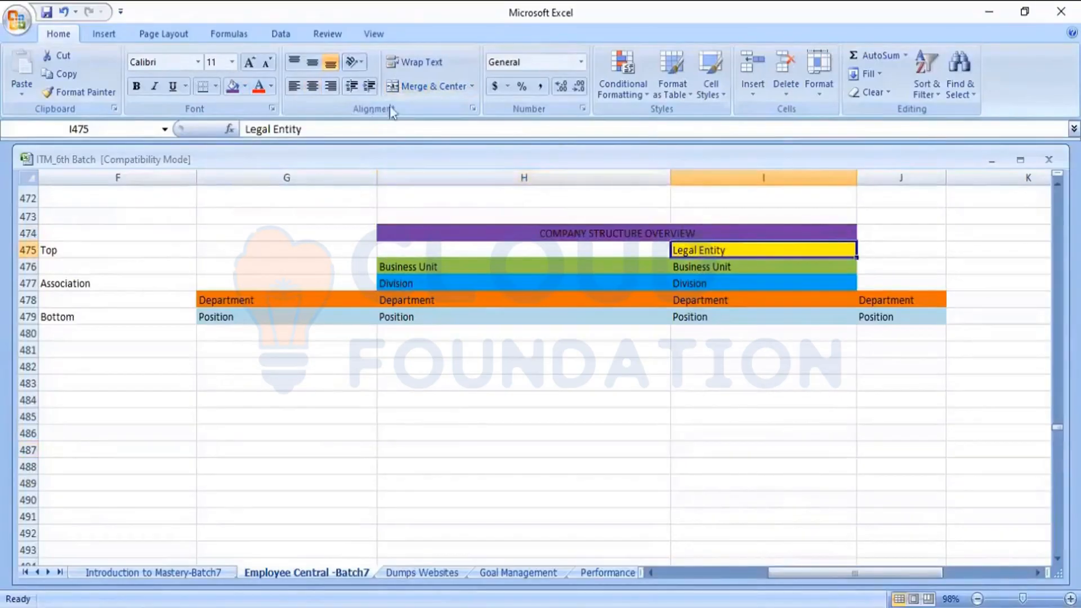
click(216, 87)
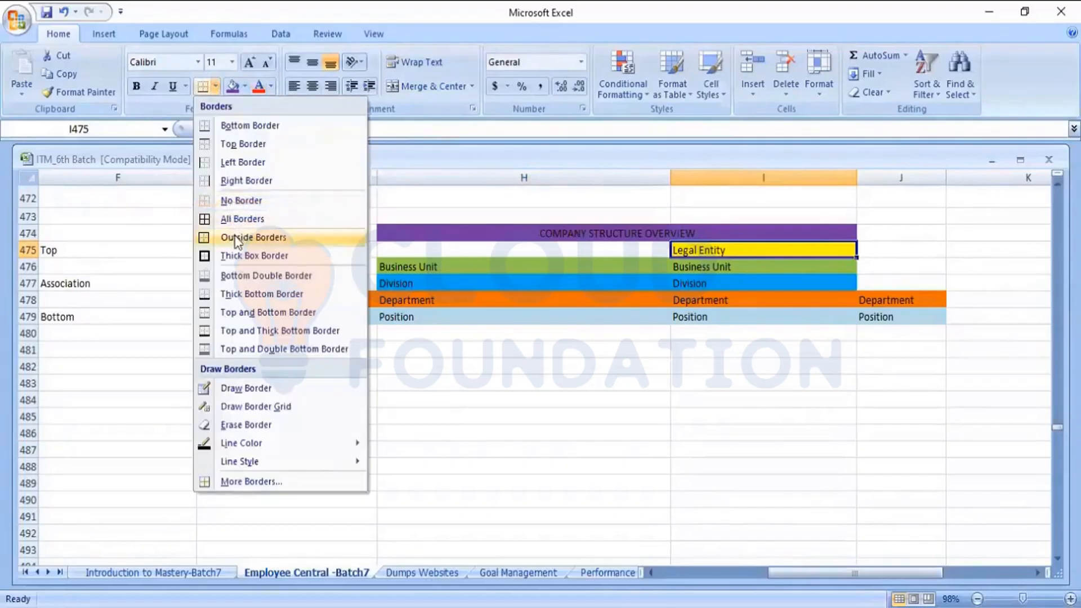
click(254, 255)
click(502, 391)
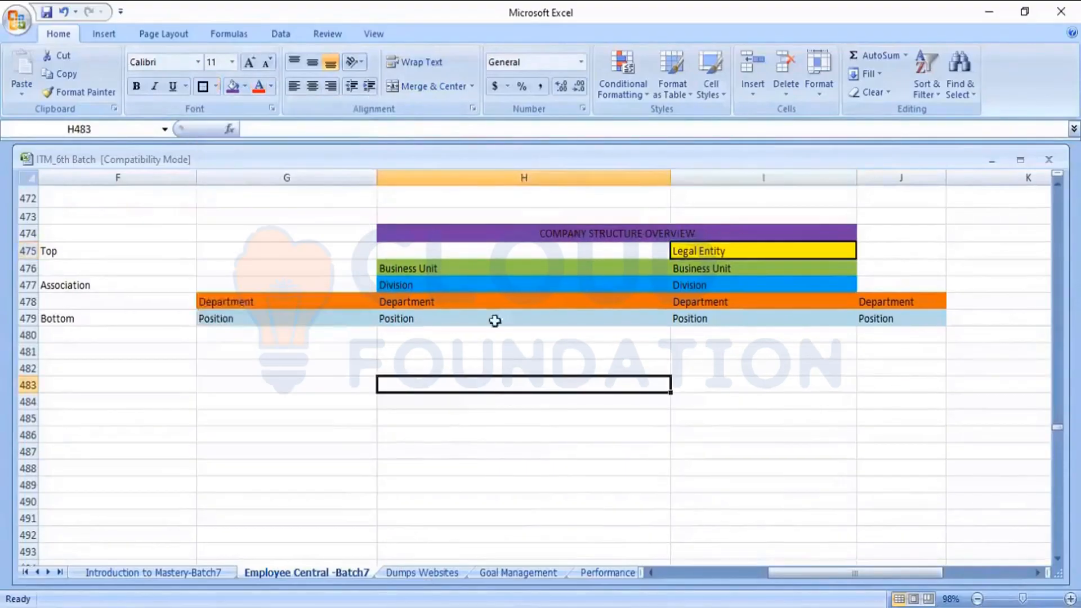
- Apply all borders to the green Business Unit cells H476:I476
click(470, 268)
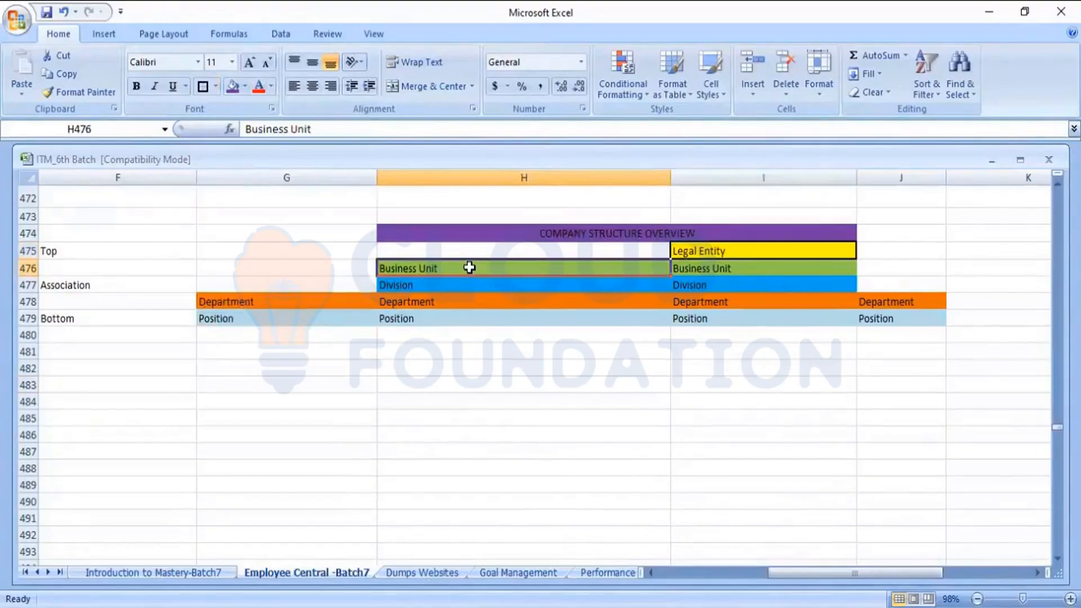
key(shift+Right)
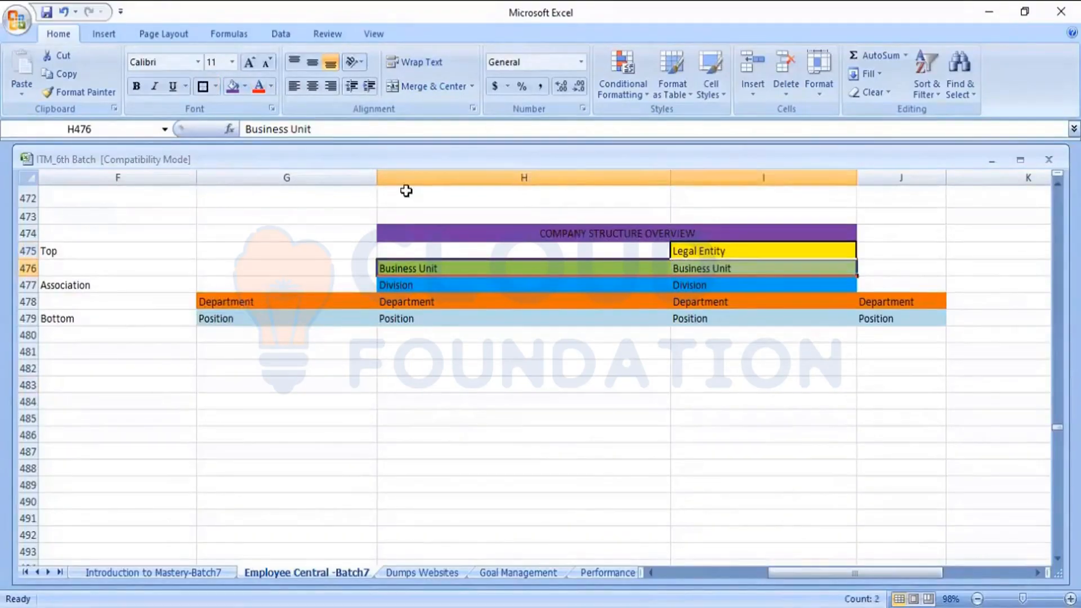
click(217, 88)
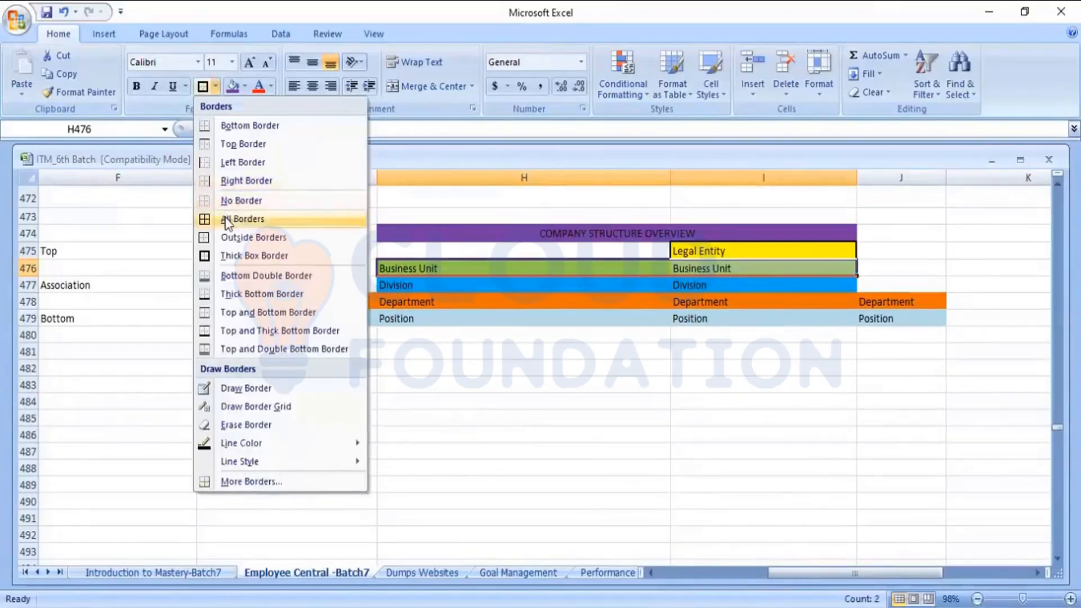
click(225, 219)
click(441, 397)
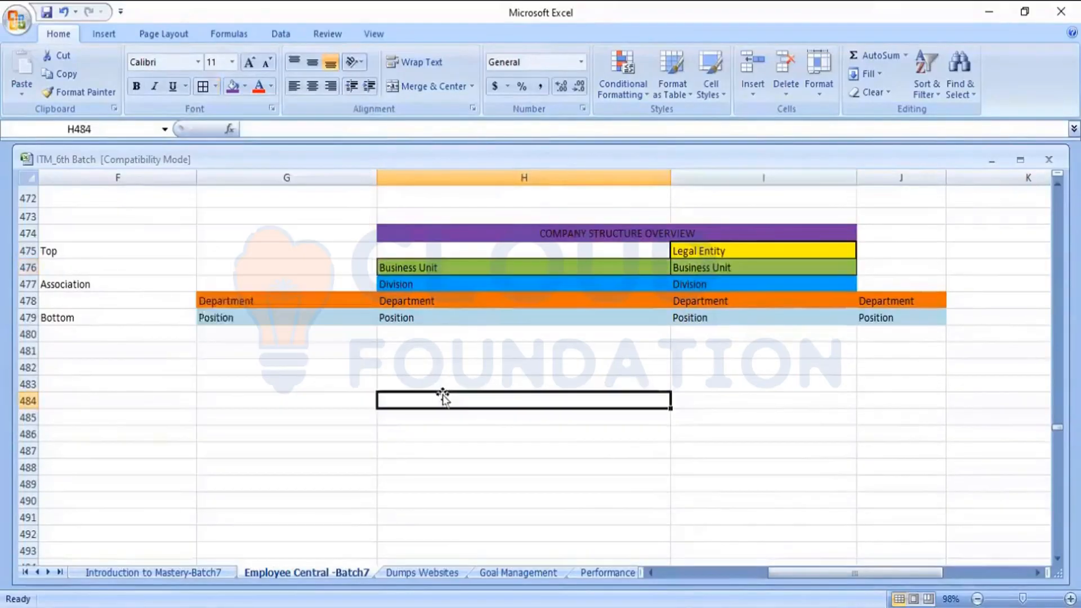
- Apply all borders to the blue Division cells H477:I477
click(466, 268)
click(457, 292)
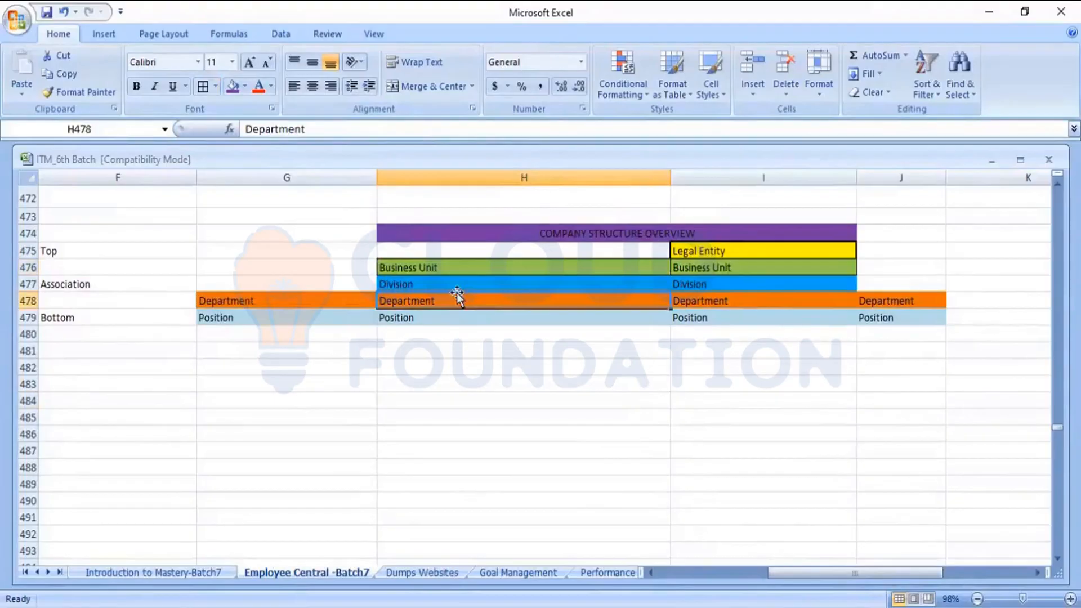
click(442, 285)
key(shift+Right)
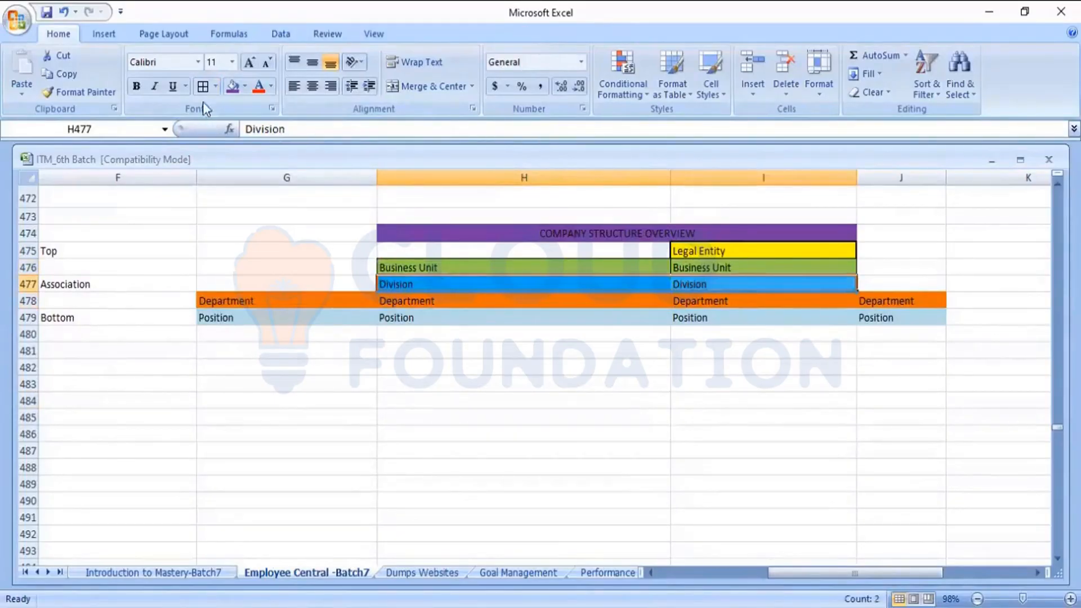
key(ctrl+c)
click(318, 346)
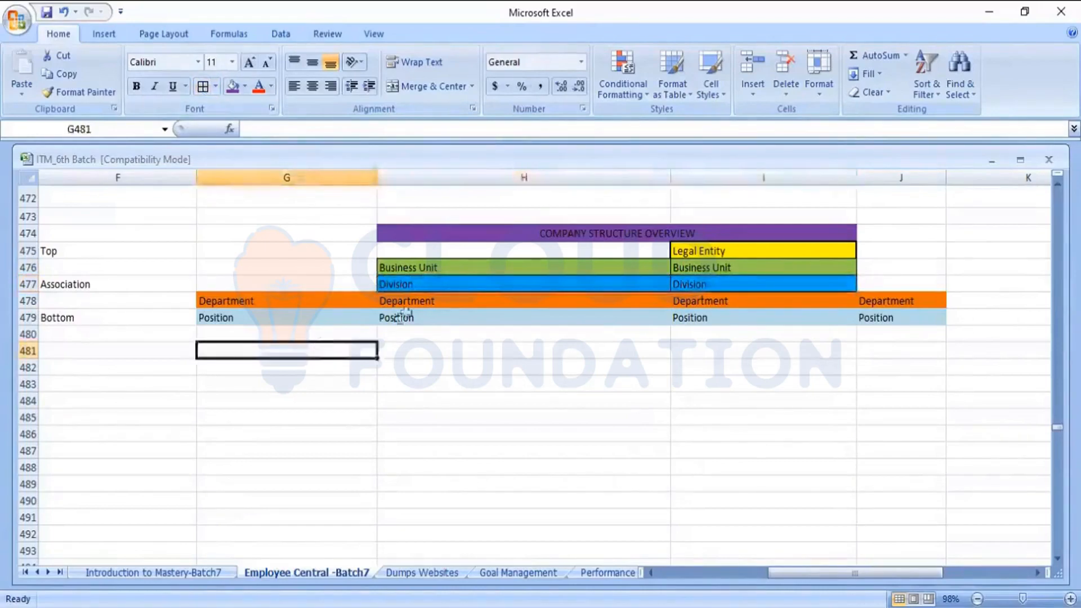
- Apply all borders to the four orange Department cells G478:J478
click(306, 301)
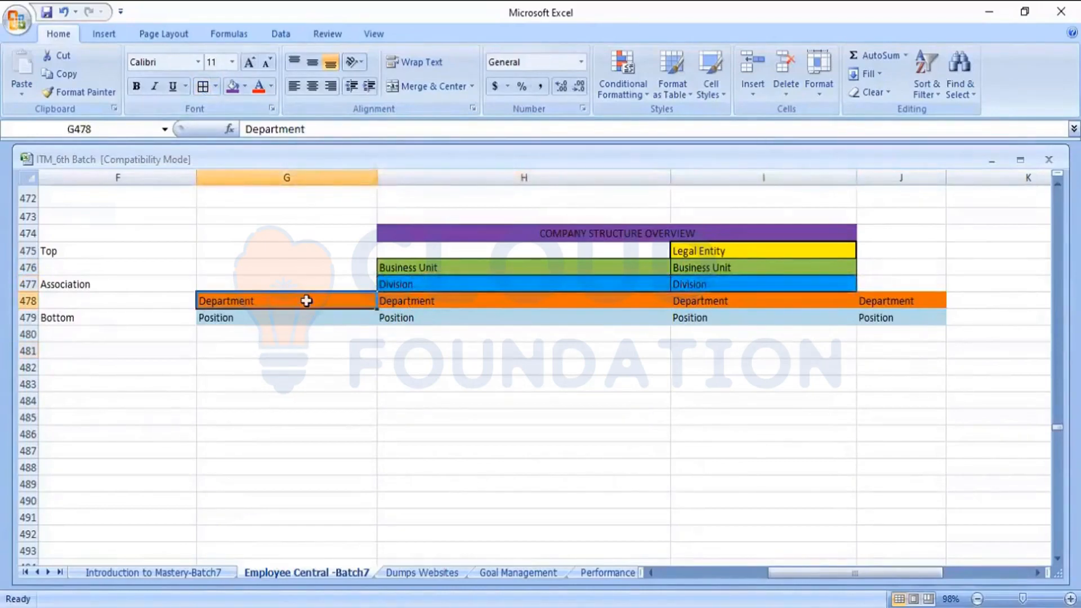
key(shift+Right)
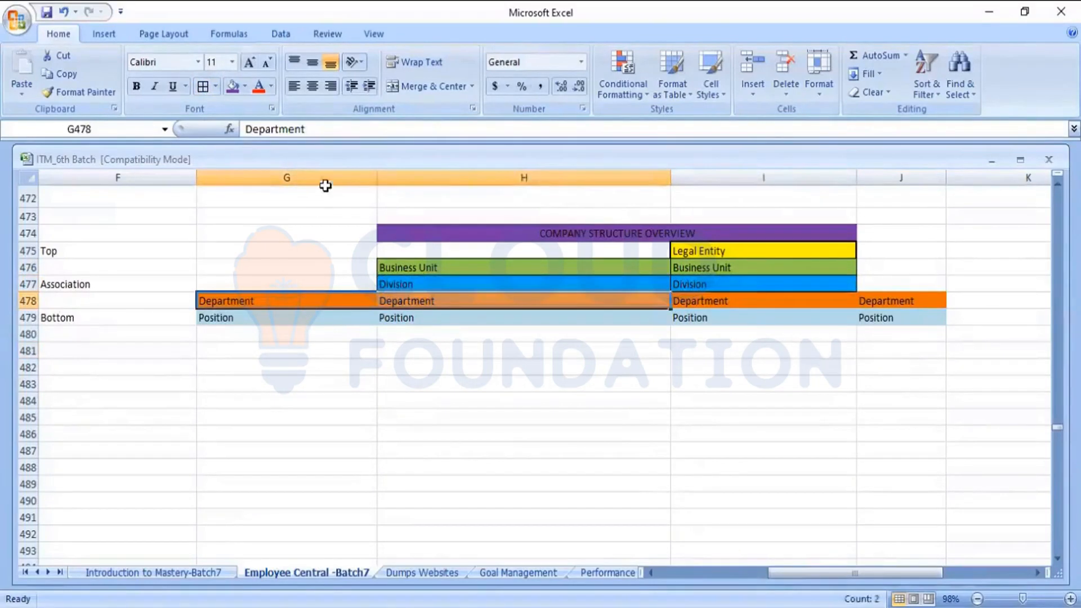
click(203, 86)
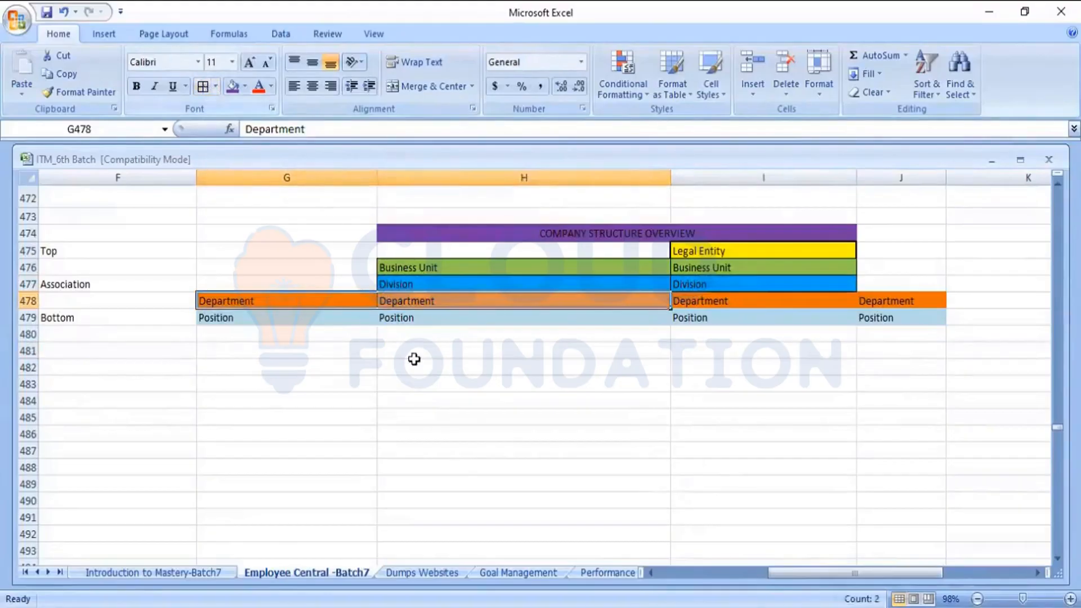
click(752, 295)
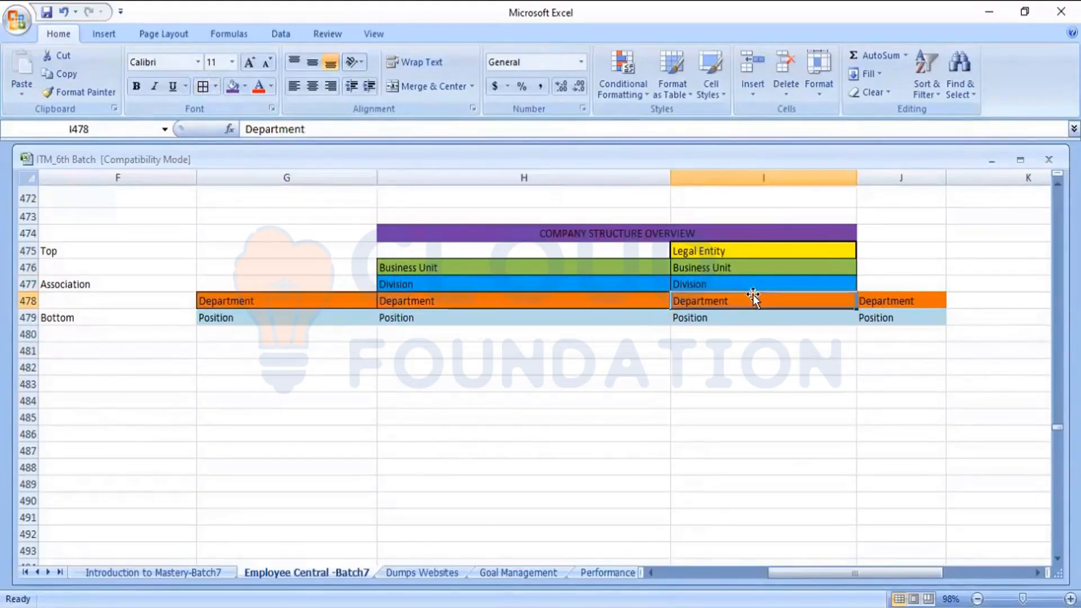
key(shift+Right)
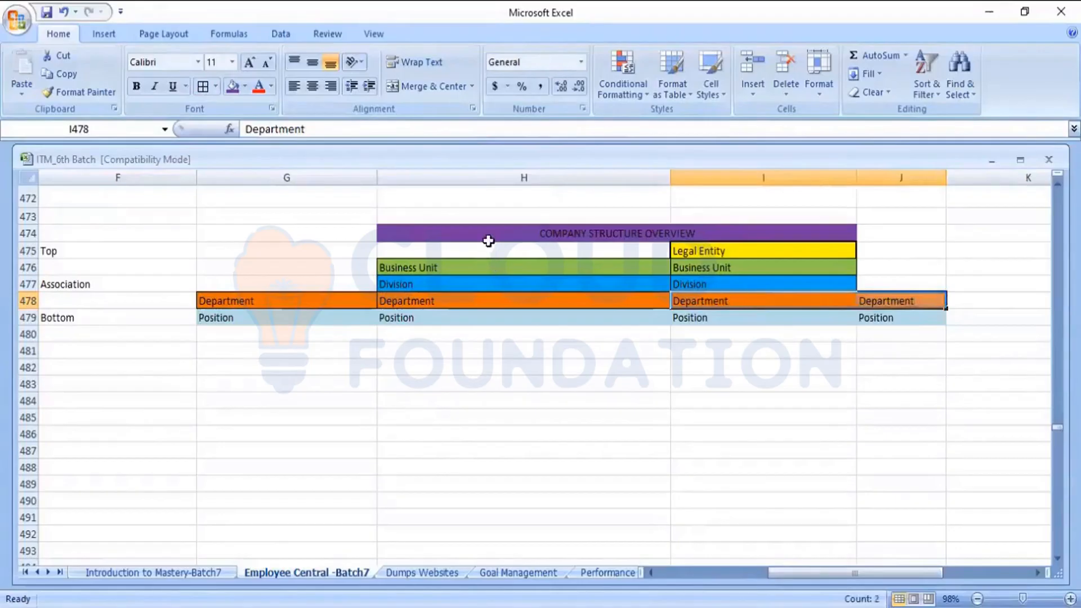
click(201, 86)
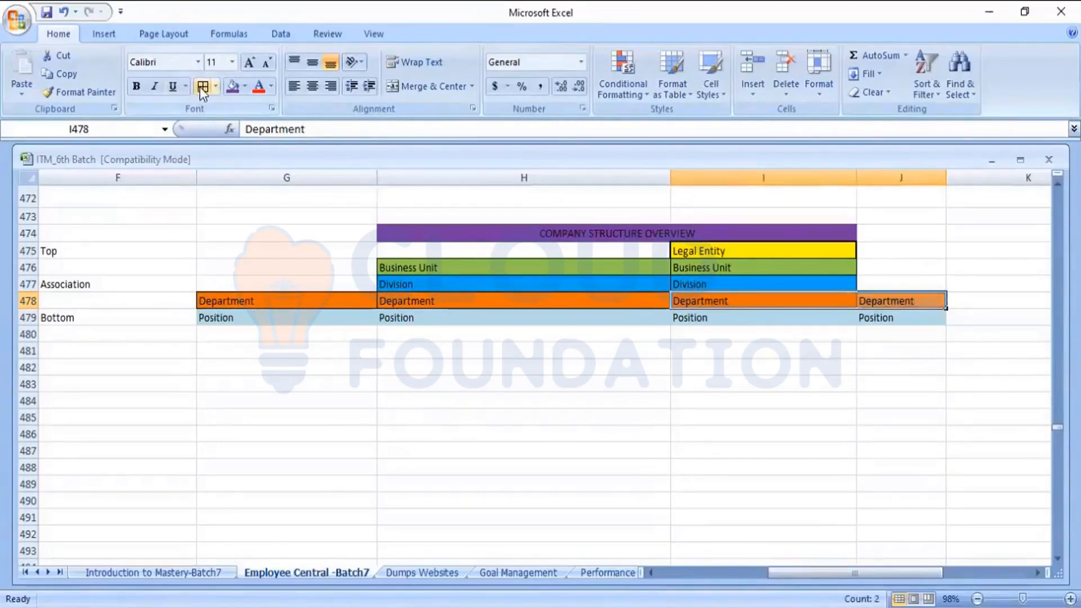
click(320, 329)
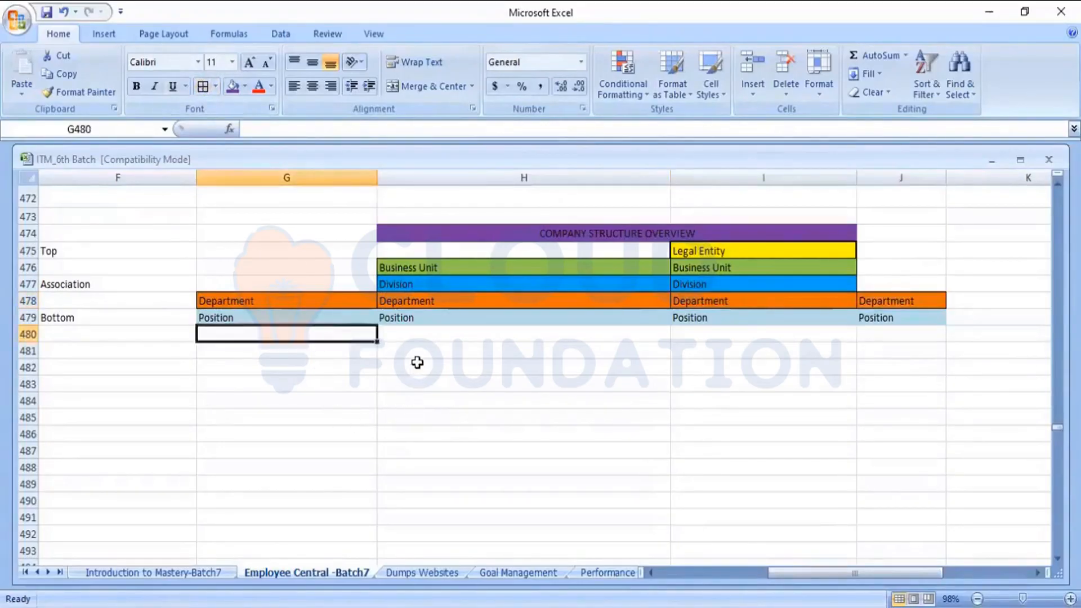
- Apply all borders to the four light blue Position cells G479:J479
click(258, 317)
key(shift+Right)
key(shift+Right)
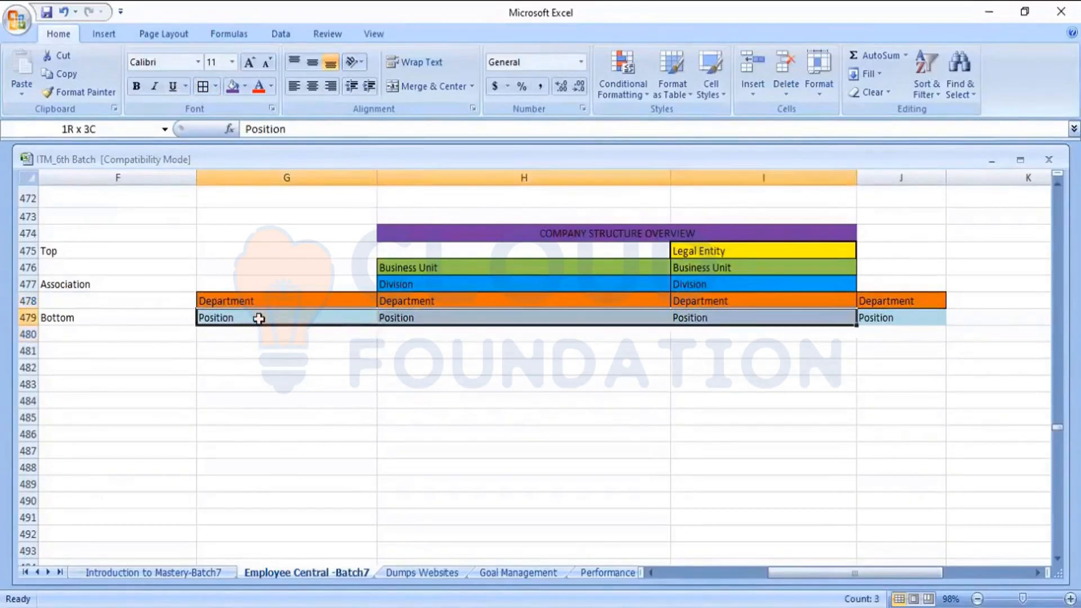
key(shift+Right)
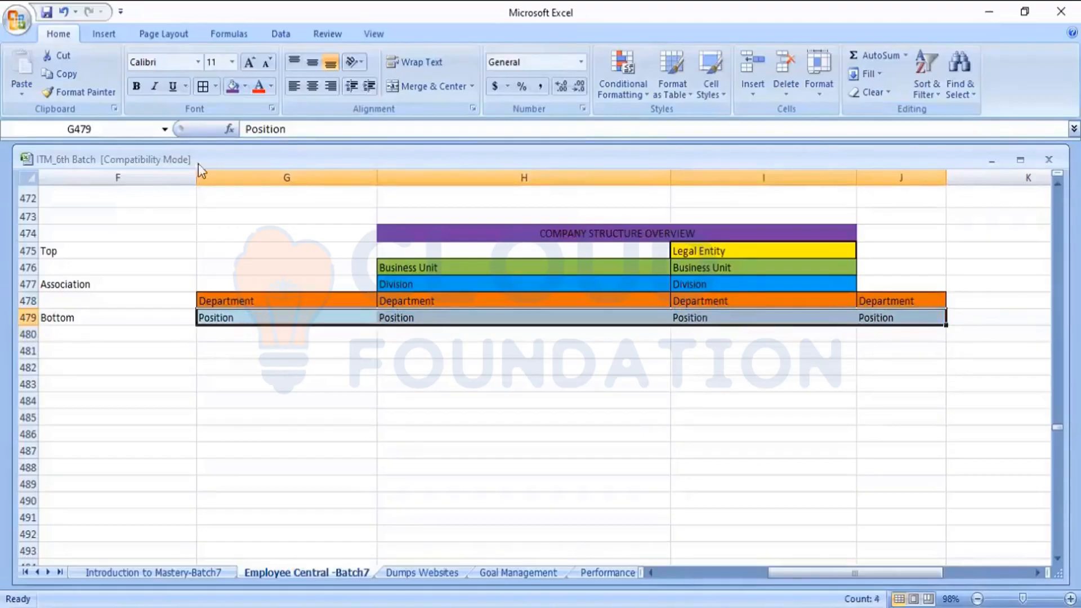
click(199, 92)
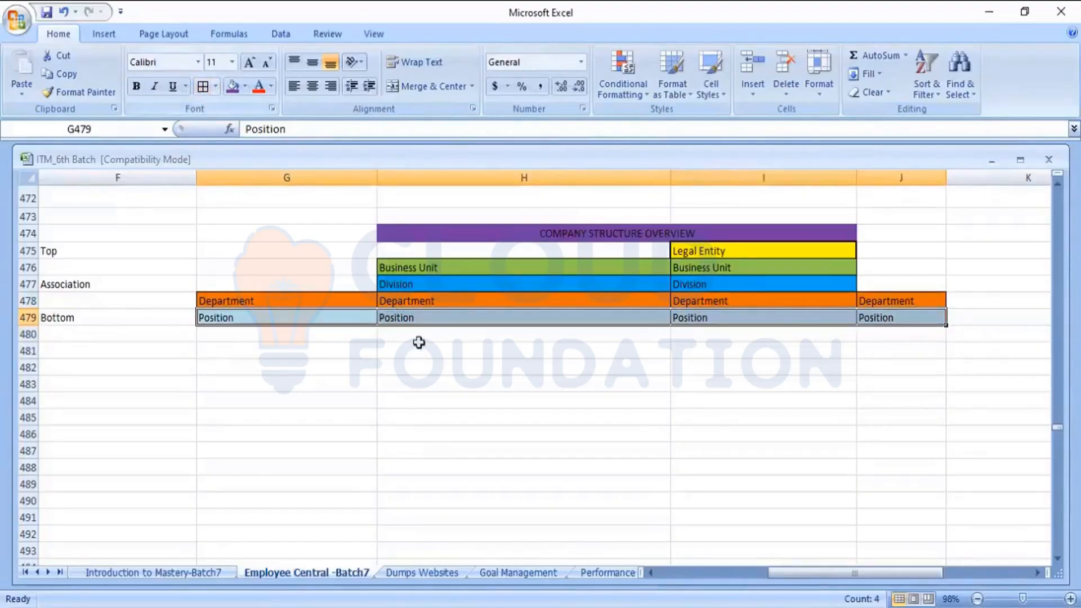
click(515, 385)
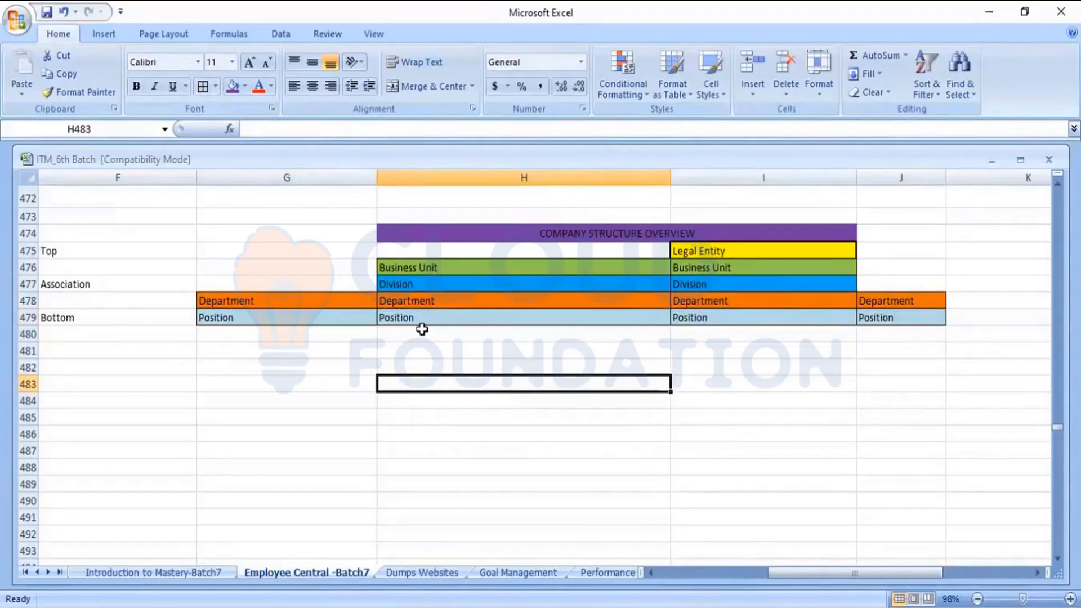
- Examine how the hierarchy levels associate from bottom to top, comparing Position, Department, Division and Business Unit in columns G and H
click(707, 254)
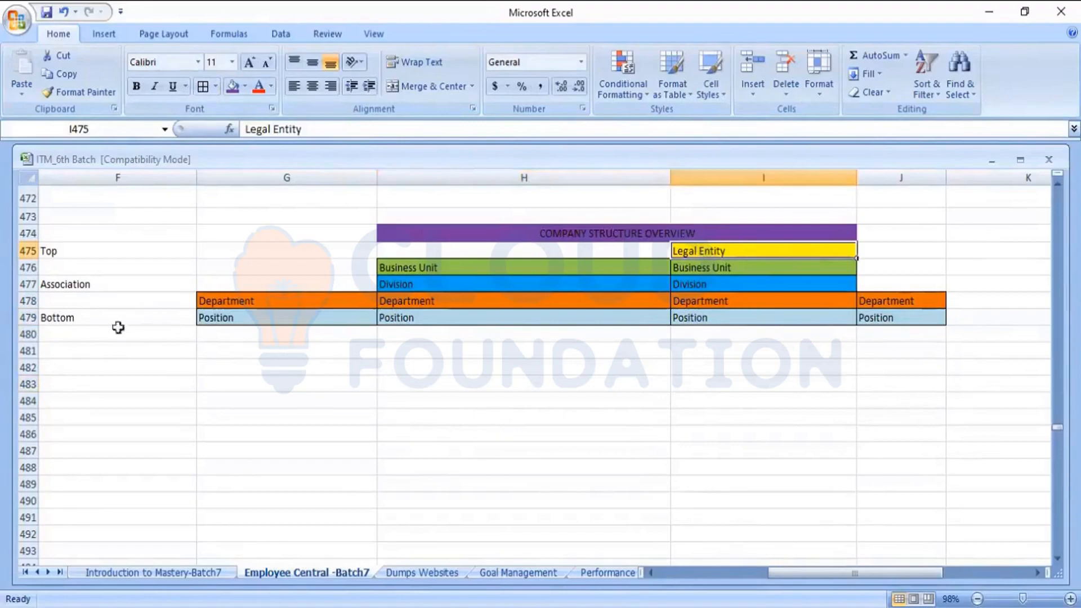
click(79, 318)
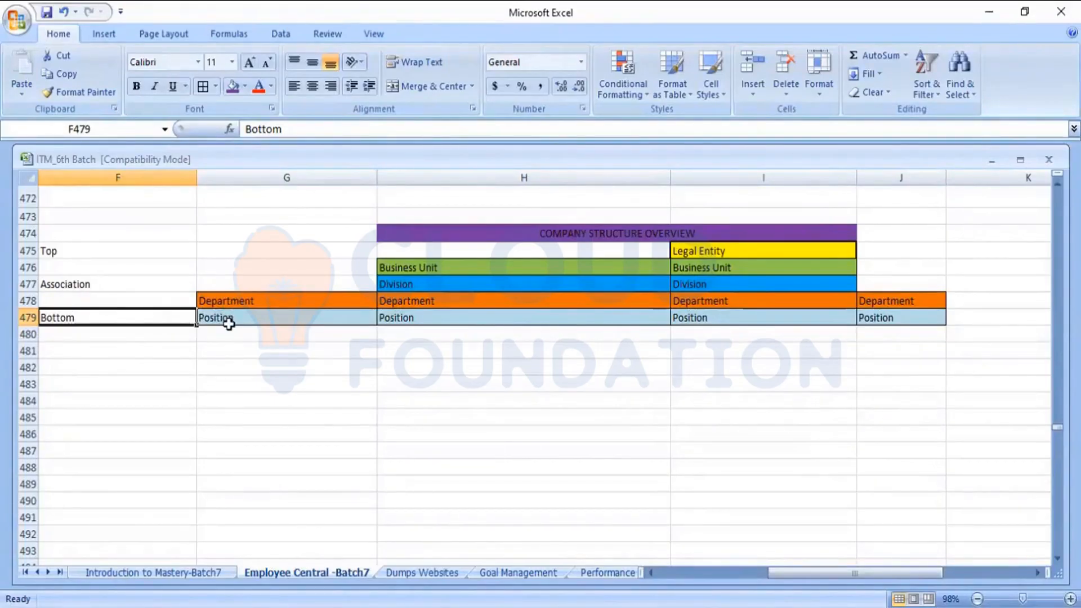
click(240, 300)
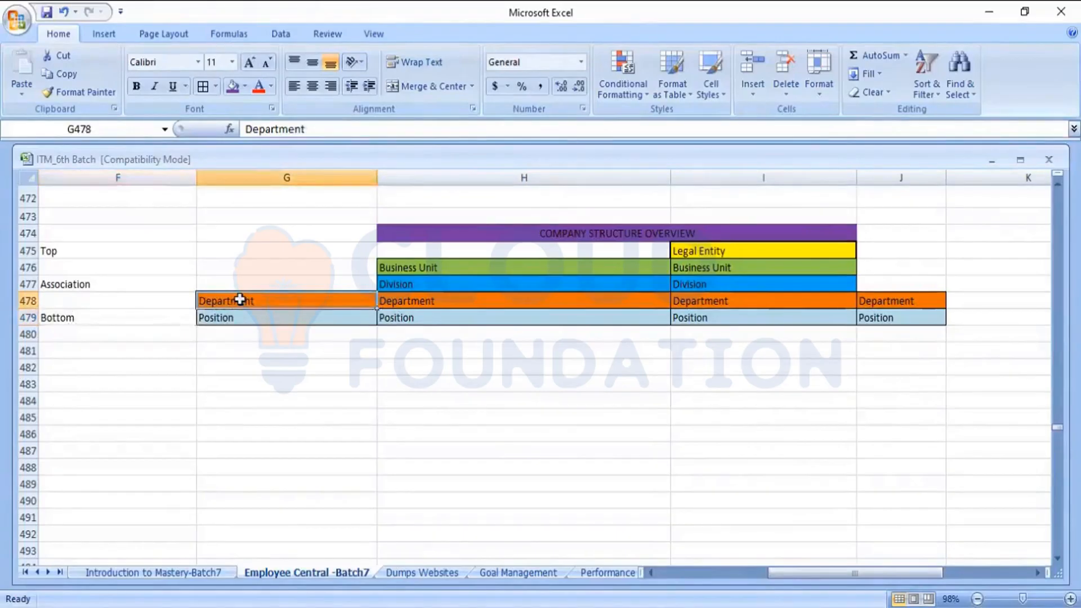
click(235, 316)
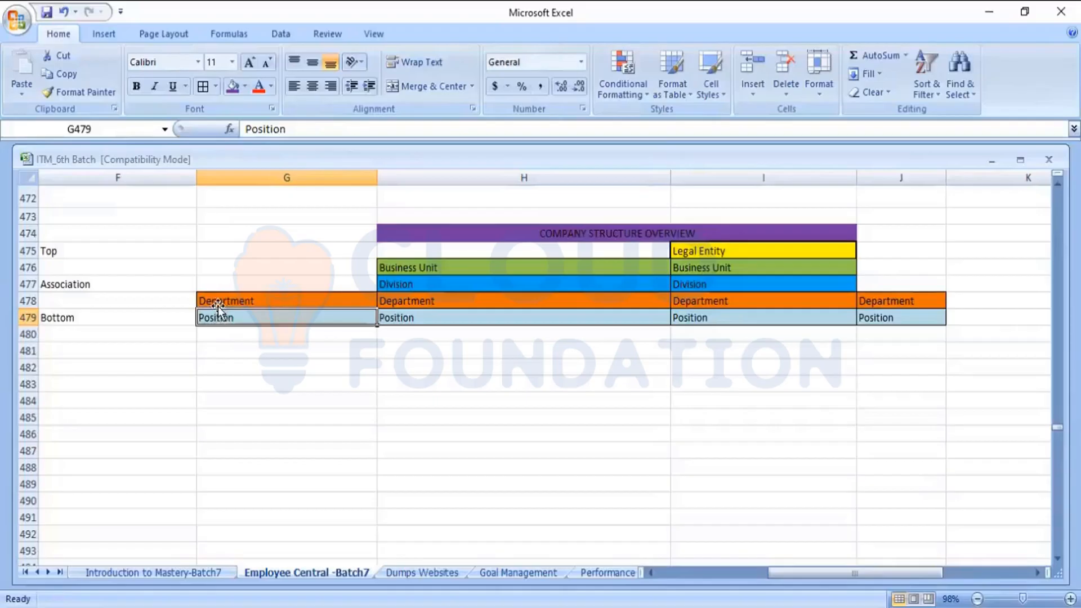
click(287, 302)
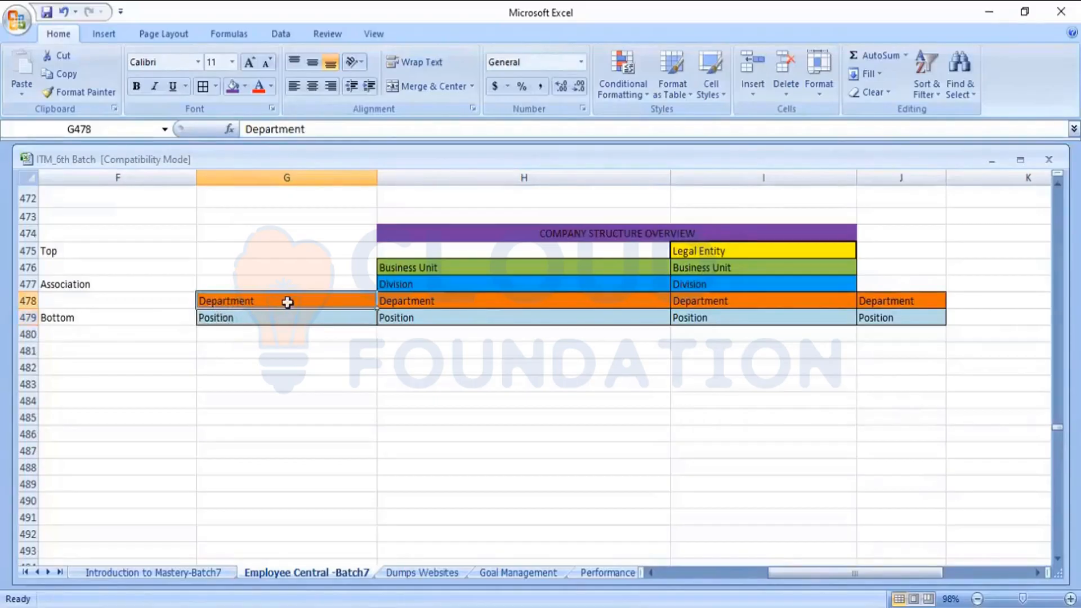
click(400, 282)
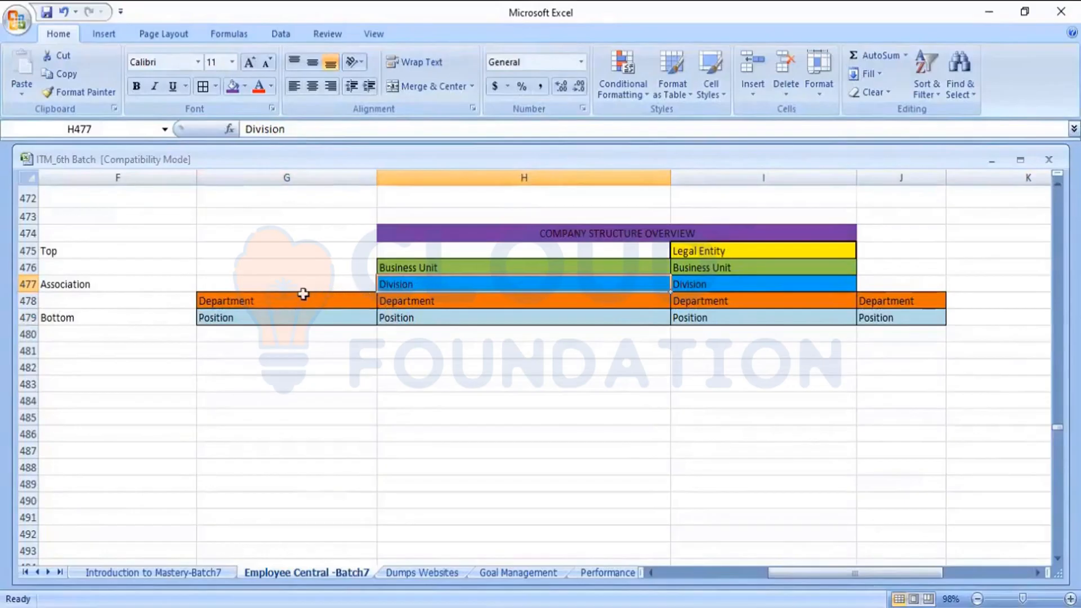
click(240, 299)
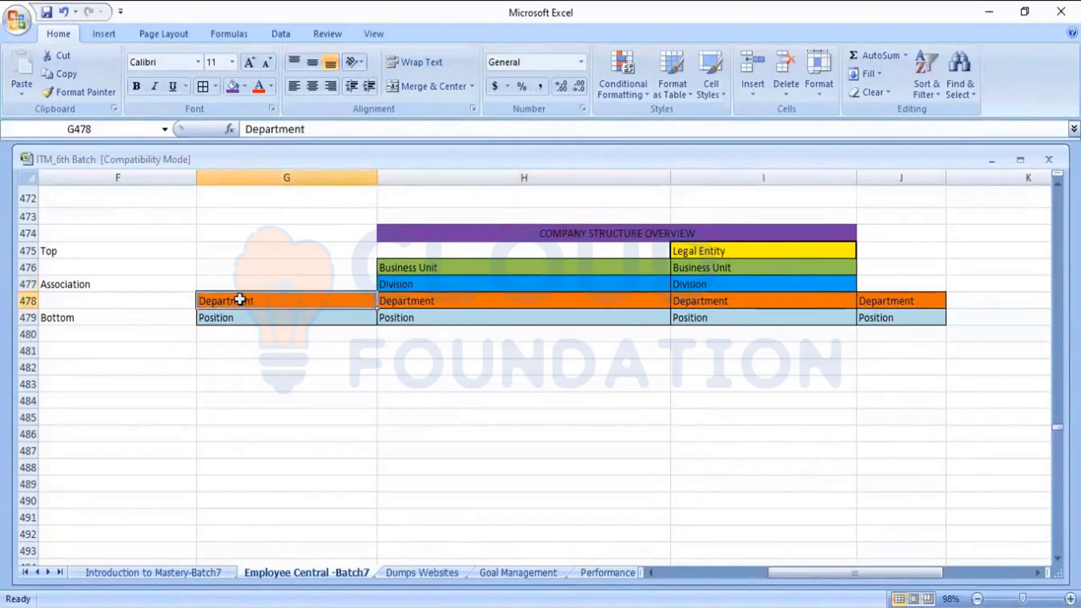
click(396, 283)
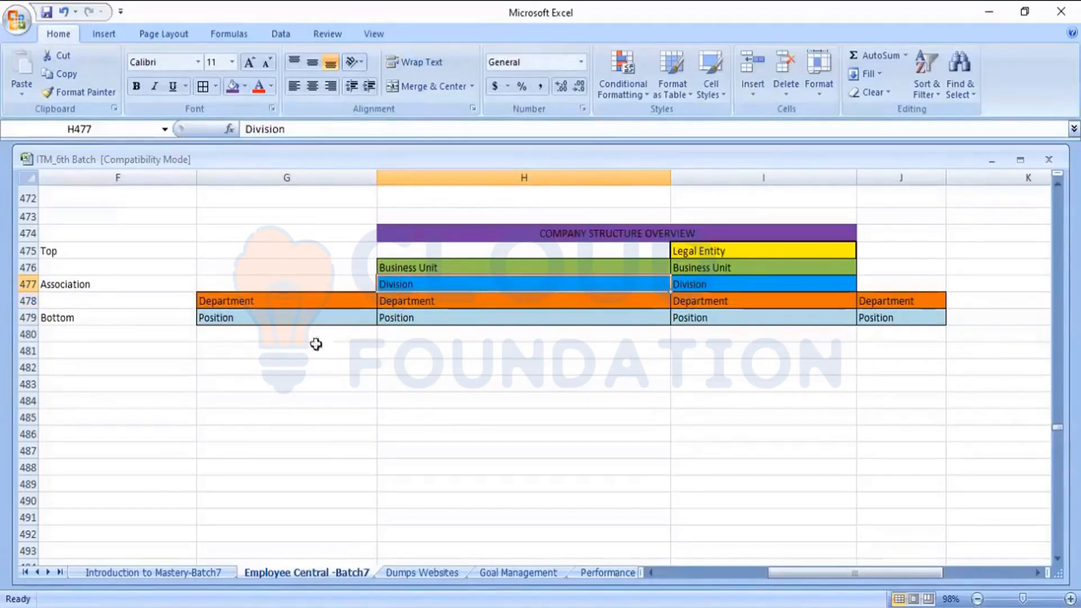
click(272, 302)
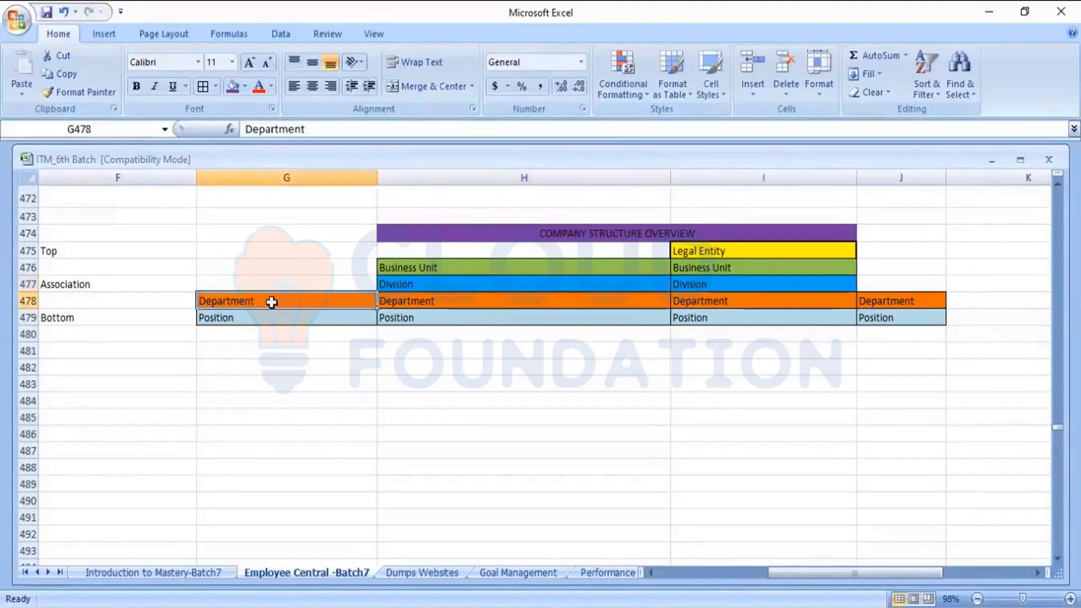
click(415, 265)
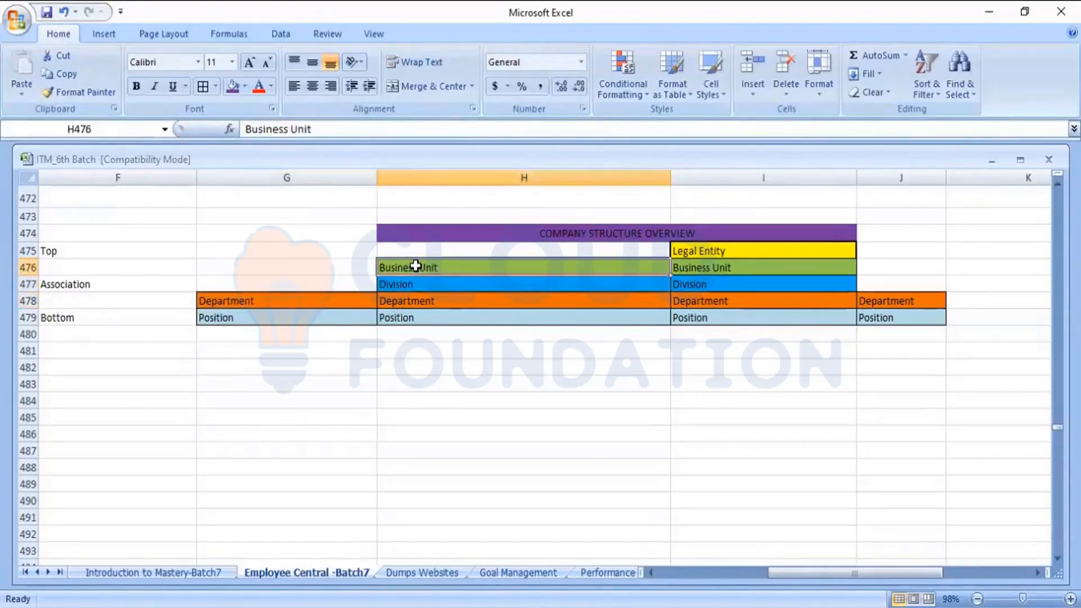
click(321, 302)
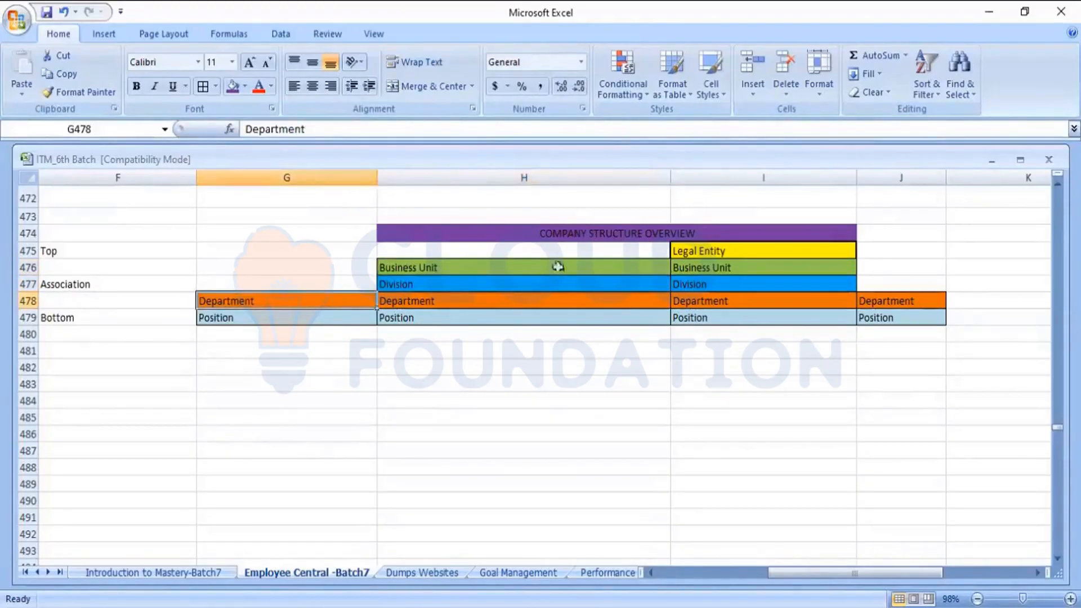
- Examine how Legal Entity, Business Unit, Division and Department relate in the company structure overview, alongside the association notes
click(687, 252)
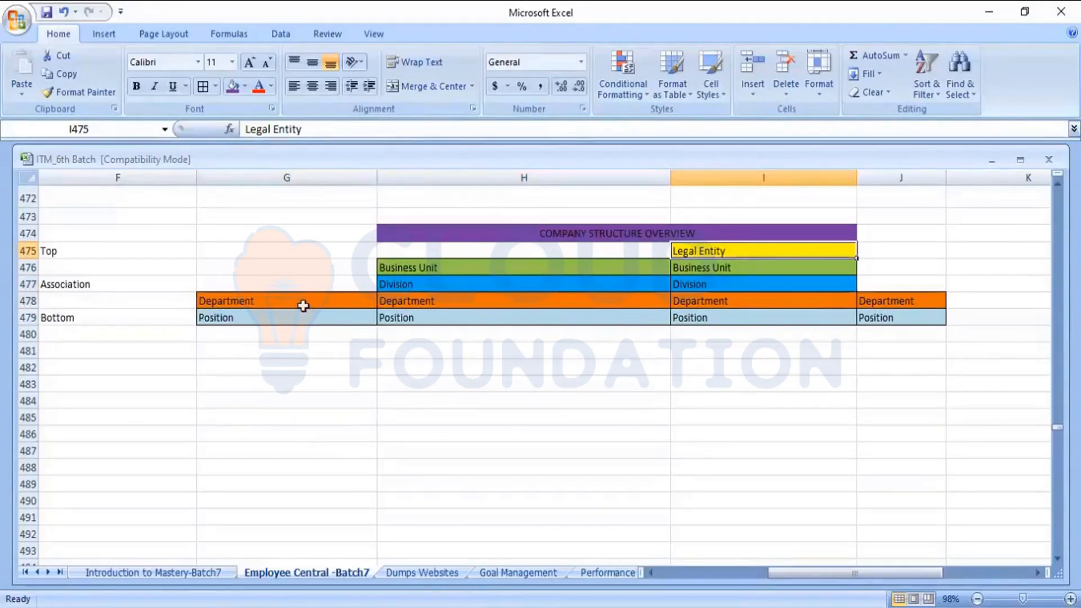
scroll(304, 306, left, 5)
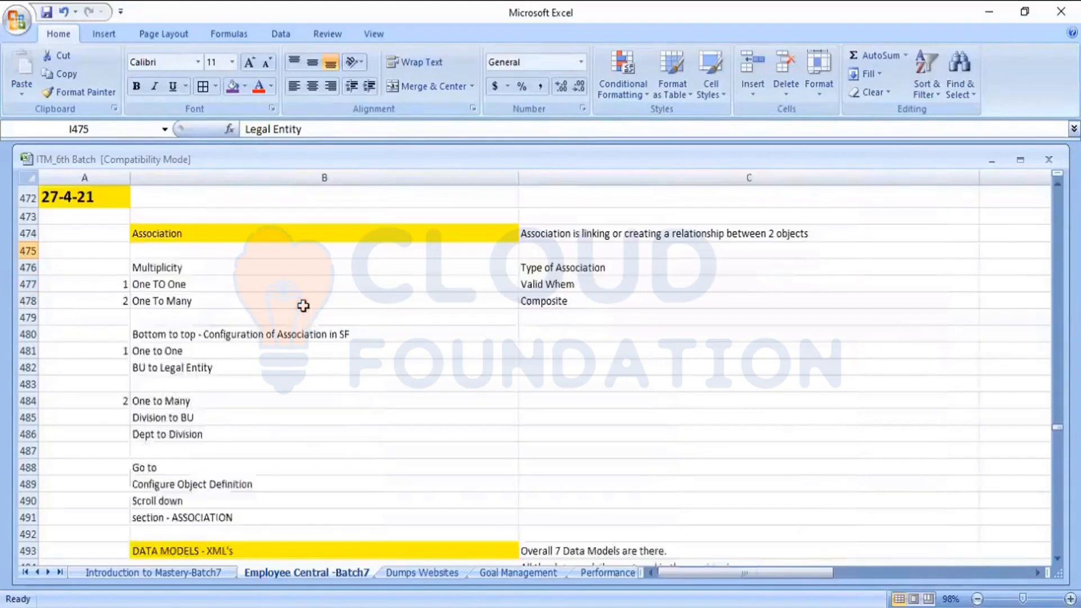
click(400, 327)
key(Right)
key(Right)
key(Right)
key(Right)
key(Right)
key(Right)
key(Right)
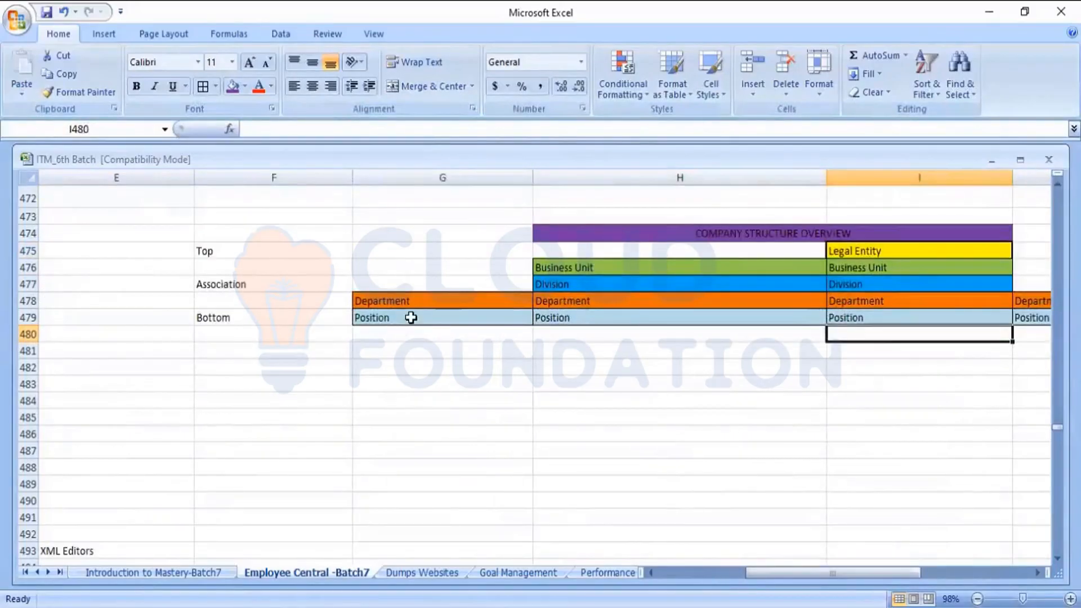
click(422, 301)
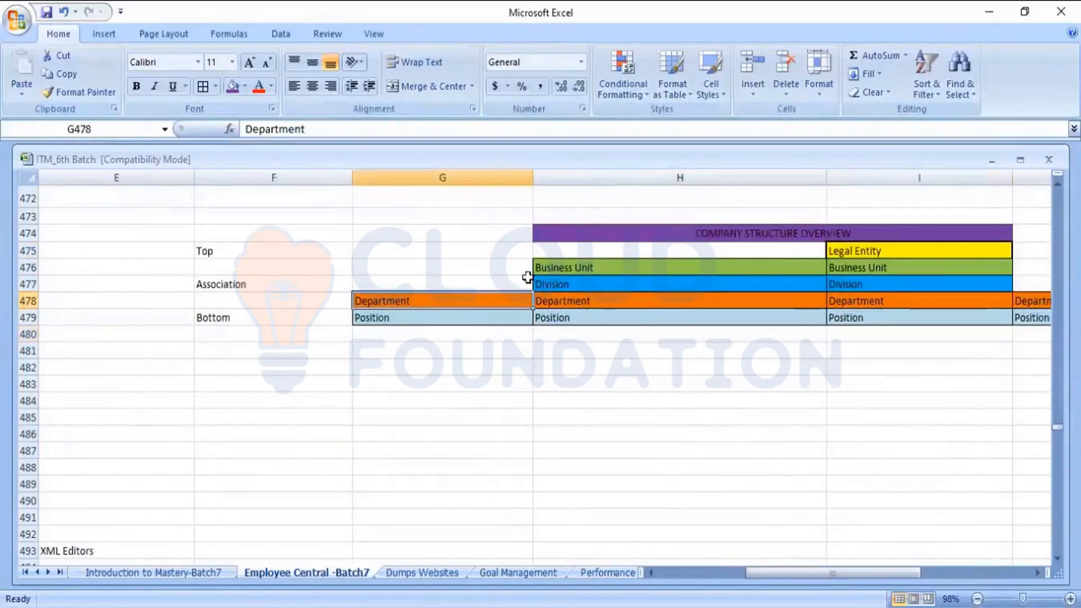
click(871, 251)
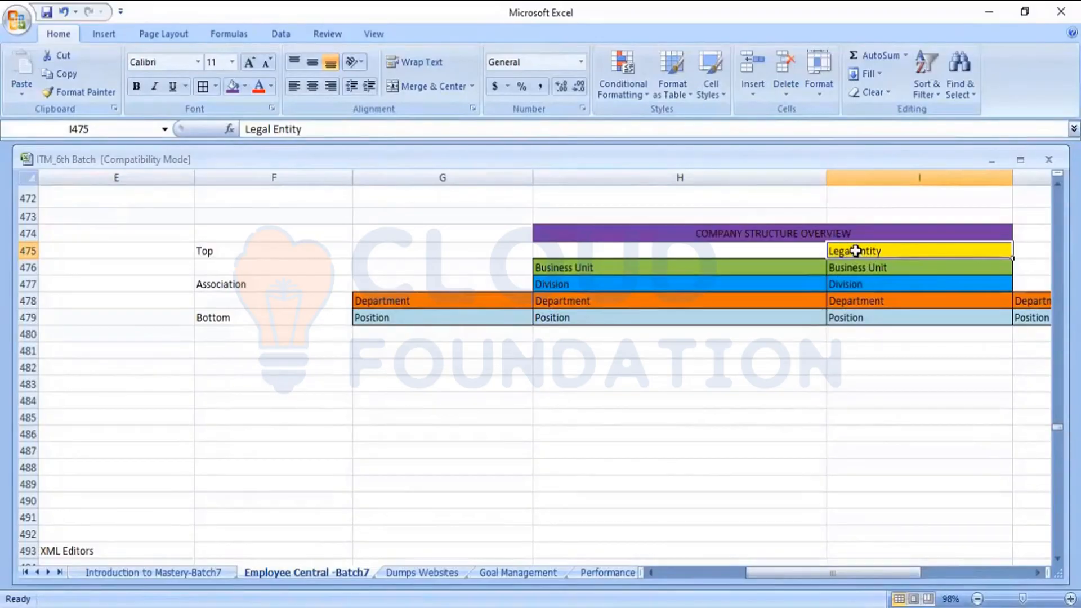
click(575, 265)
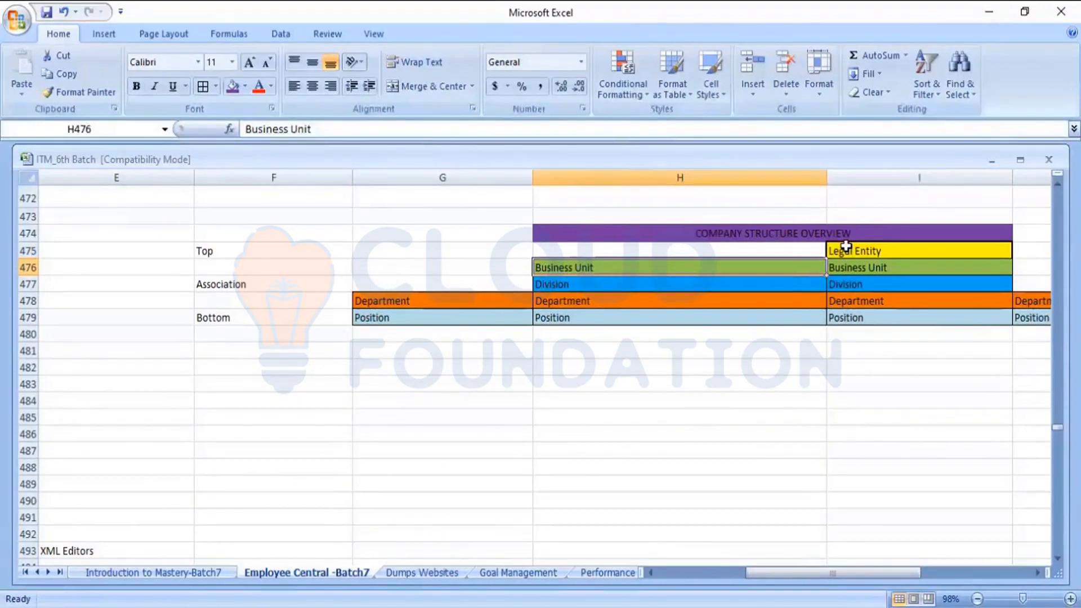
click(566, 282)
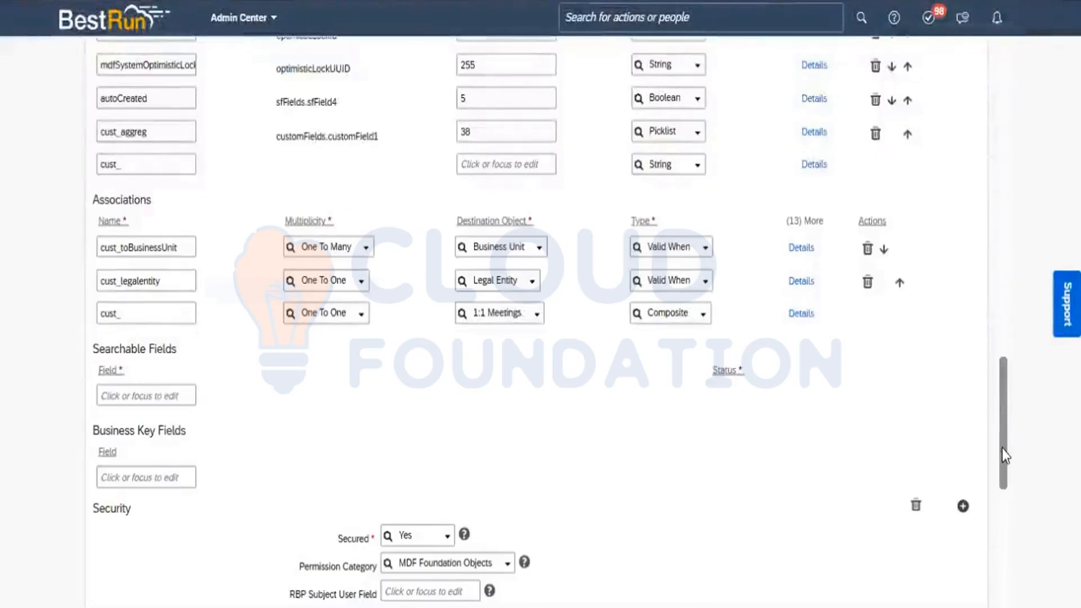
- Switch to SuccessFactors and examine the Division object definition, including the Business Unit and Legal Entity association names
scroll(1014, 362, up, 20)
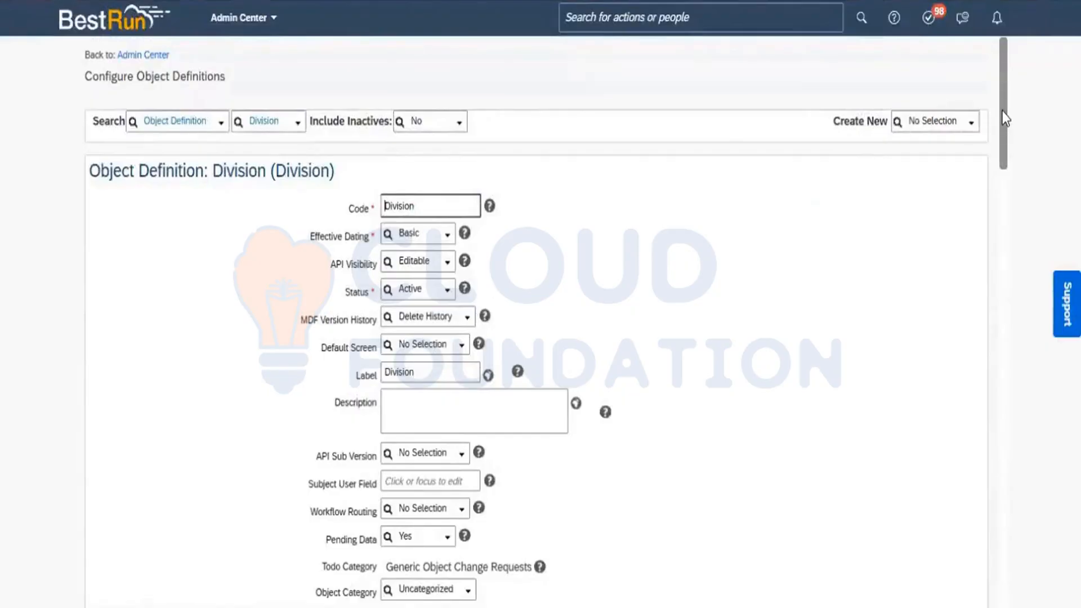
drag(1004, 112, 1008, 422)
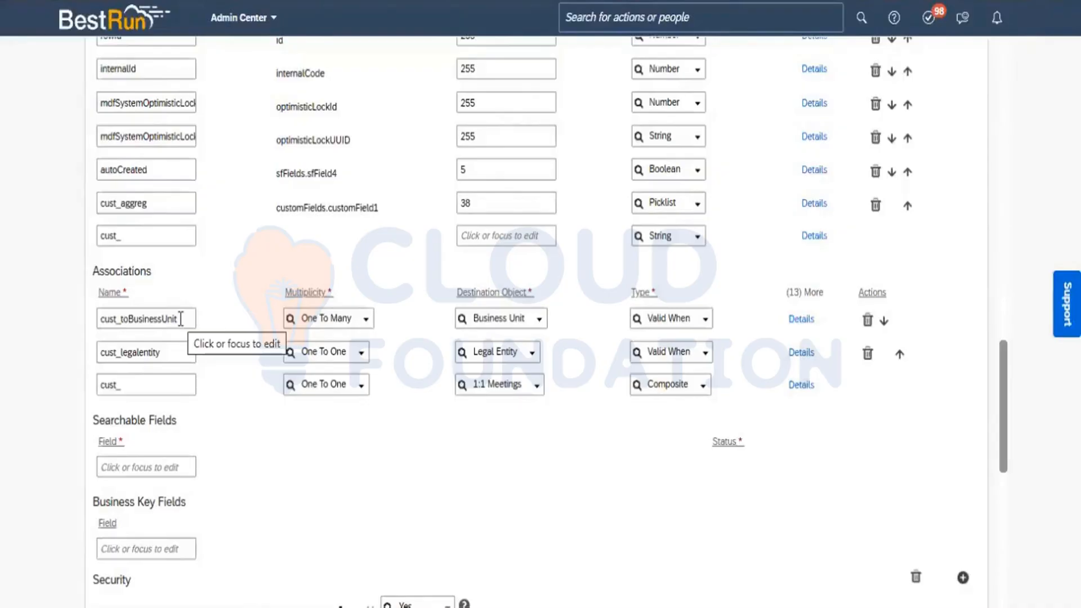
click(152, 323)
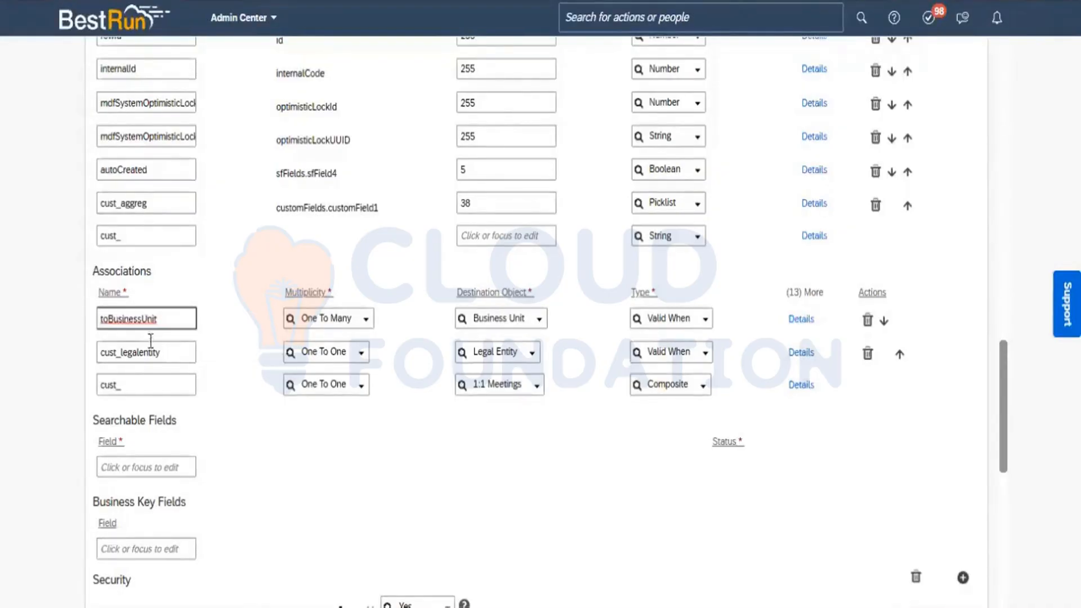
click(153, 345)
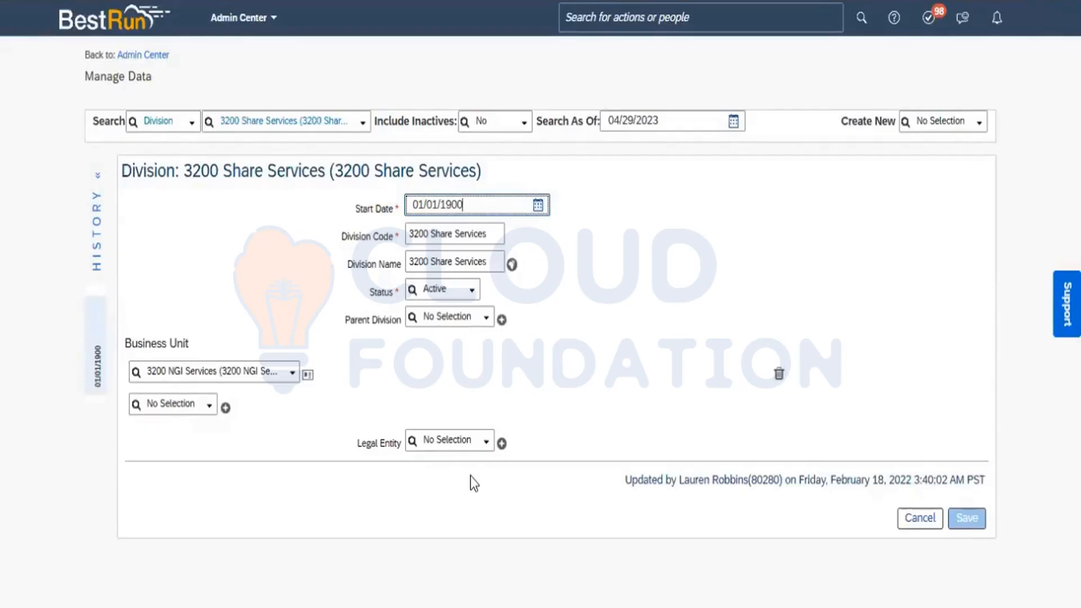
- In Manage Data, set the 3200 Share Services division's Legal Entity to Power Mech Infra Pvt Ltd and add BU ONM South as another Business Unit
click(438, 442)
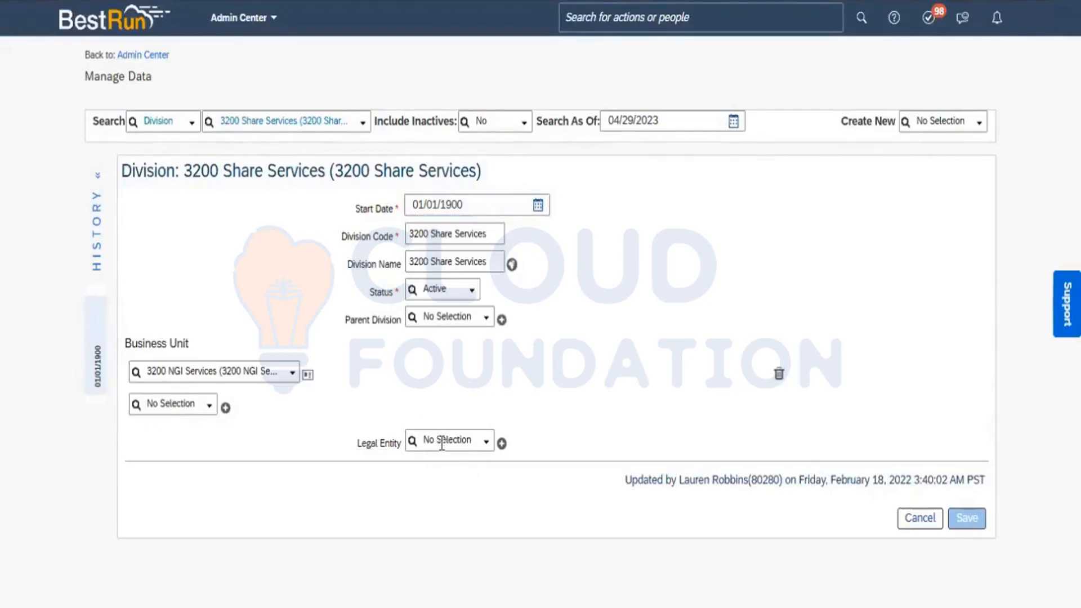
click(441, 443)
text(POWER)
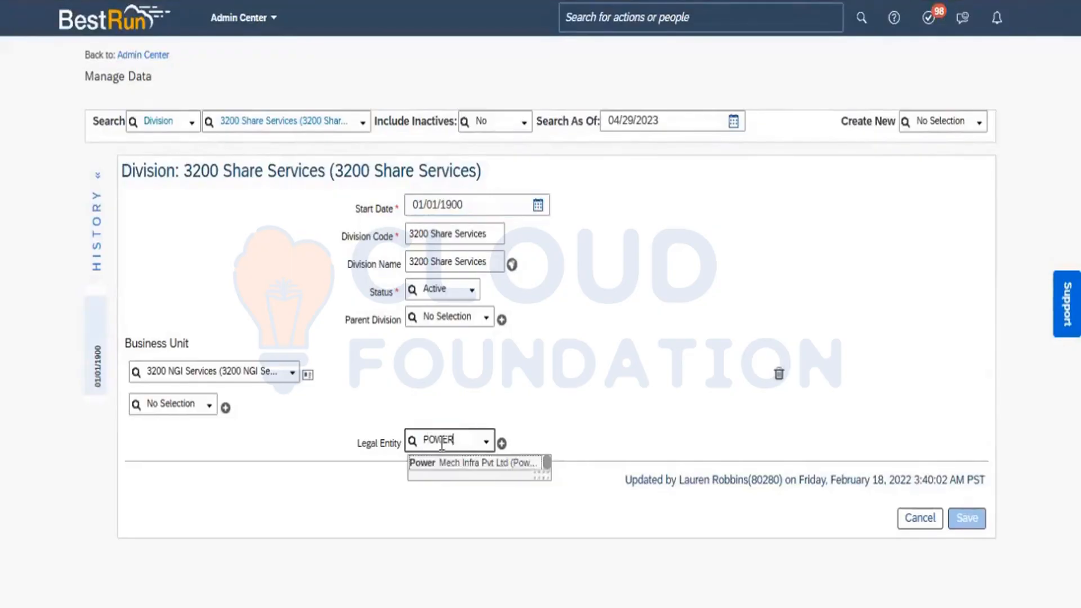
click(461, 471)
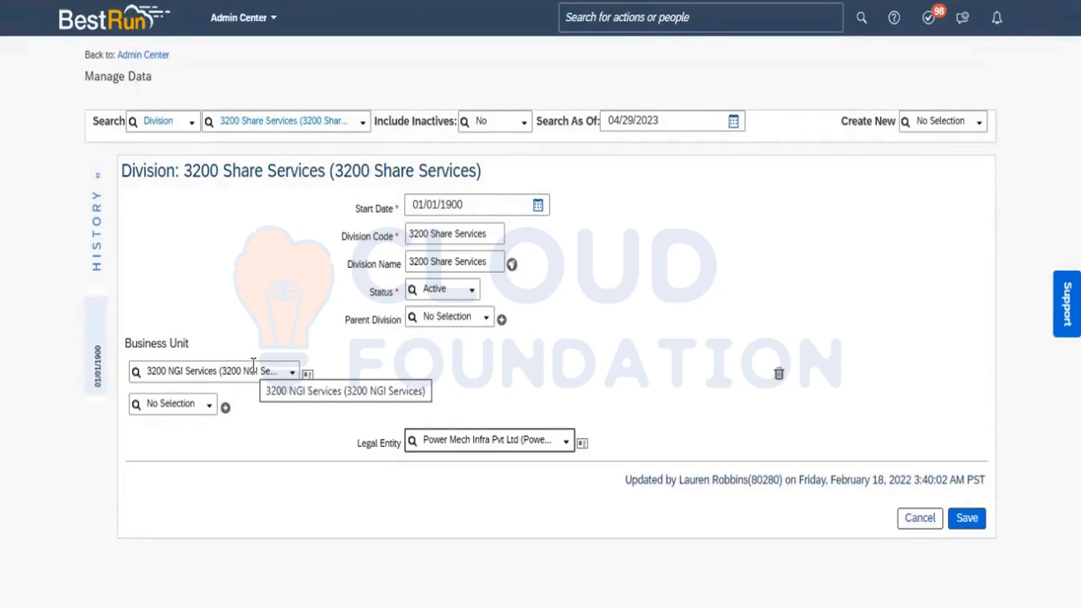
click(187, 400)
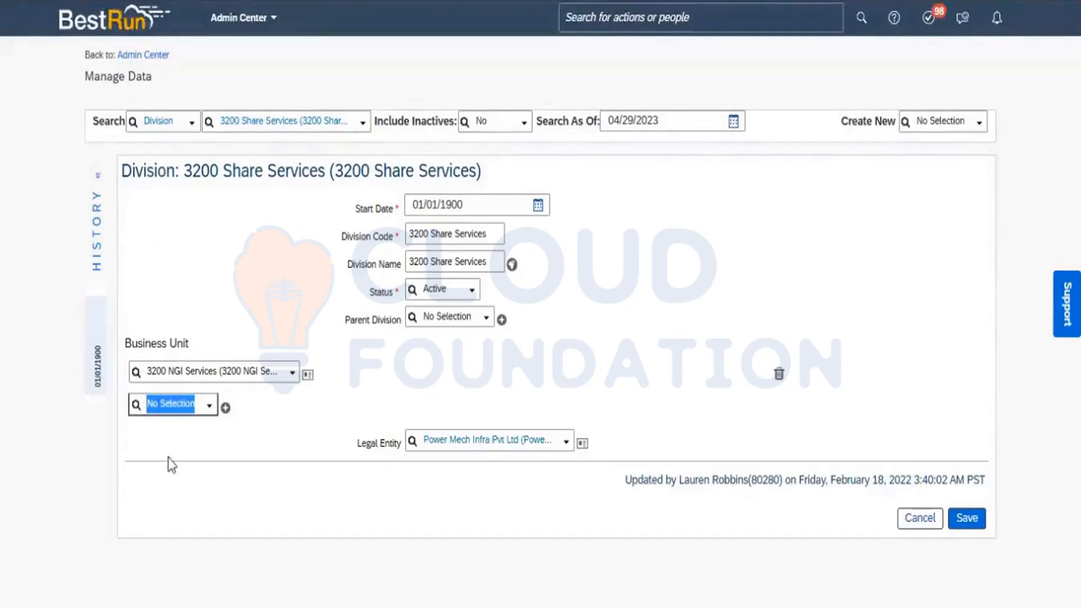
text(onm)
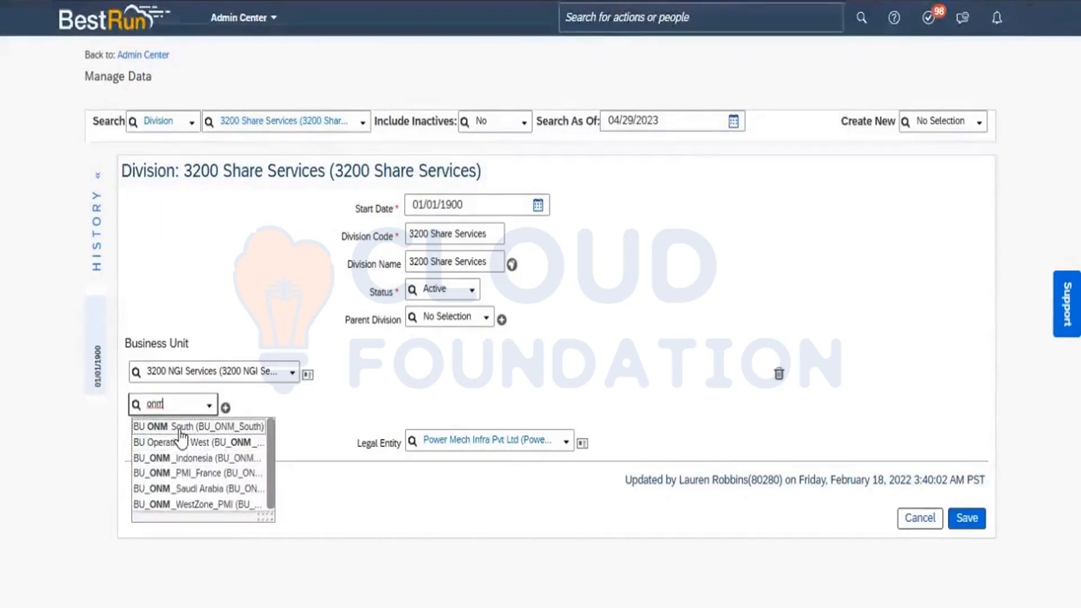
click(180, 427)
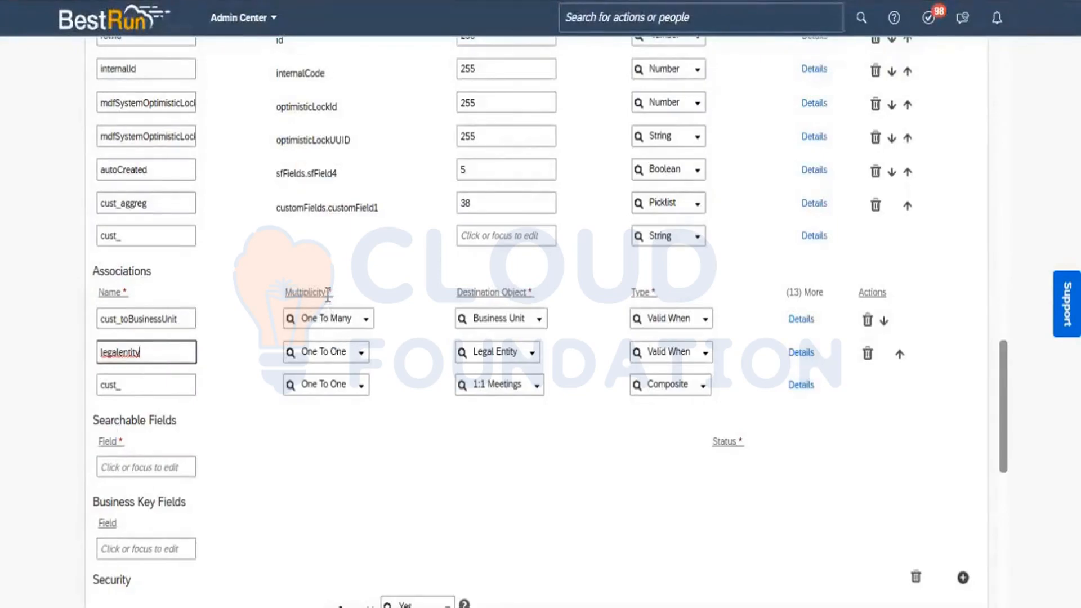
- Examine the multiplicity and type options of the Business Unit association in the Division object definition
drag(328, 292, 283, 293)
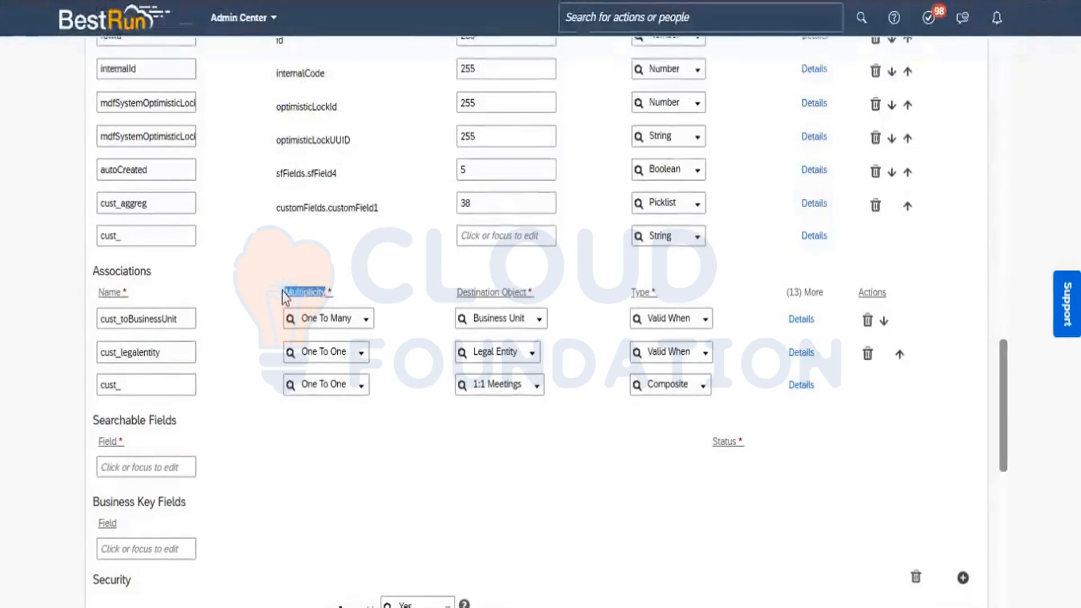
click(390, 311)
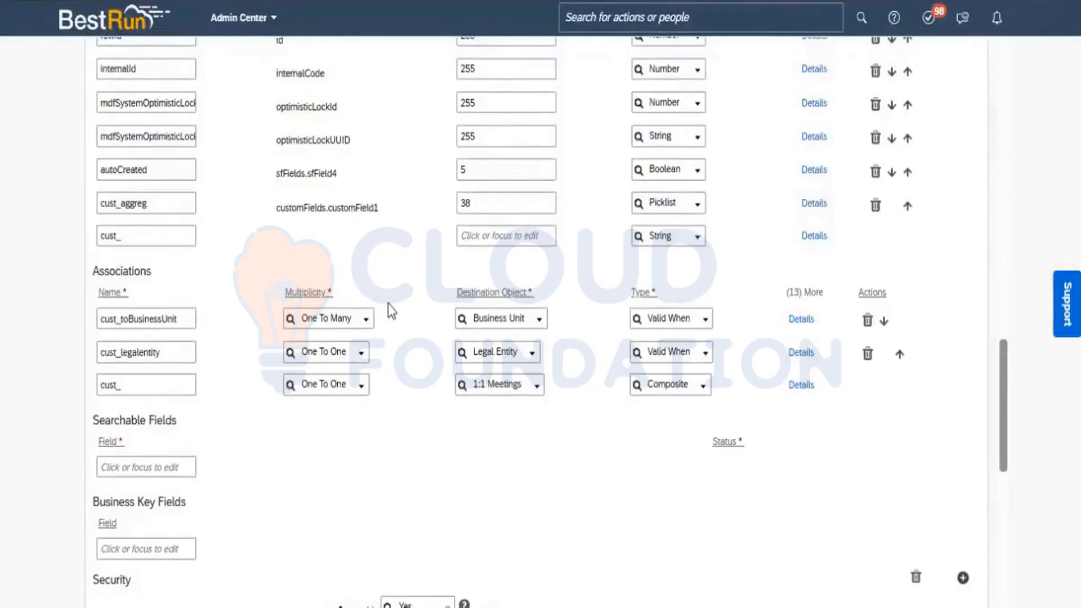
click(366, 320)
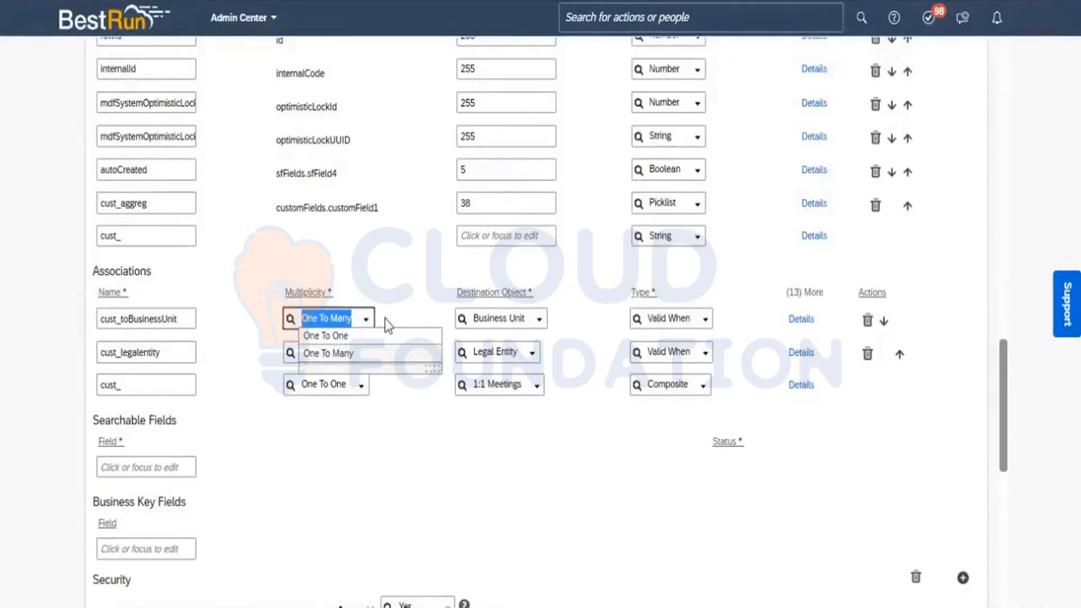
click(384, 318)
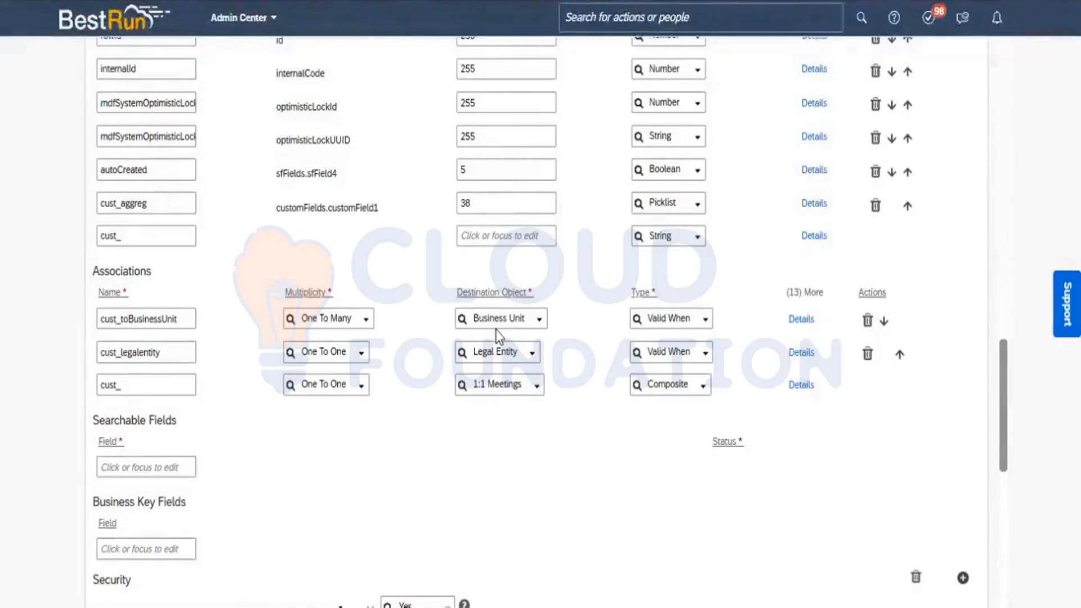
click(705, 322)
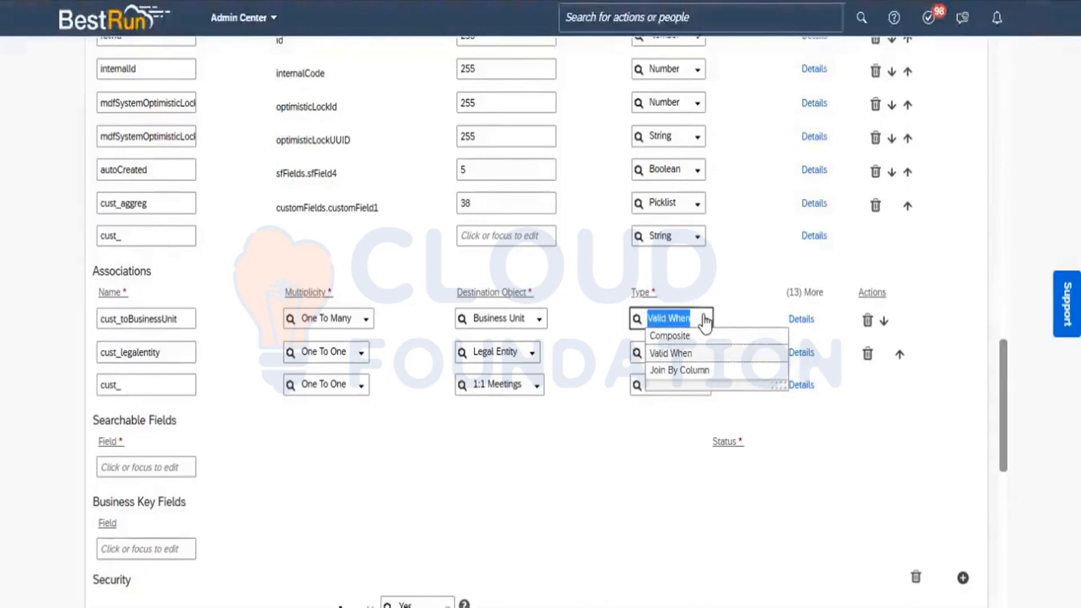
click(587, 323)
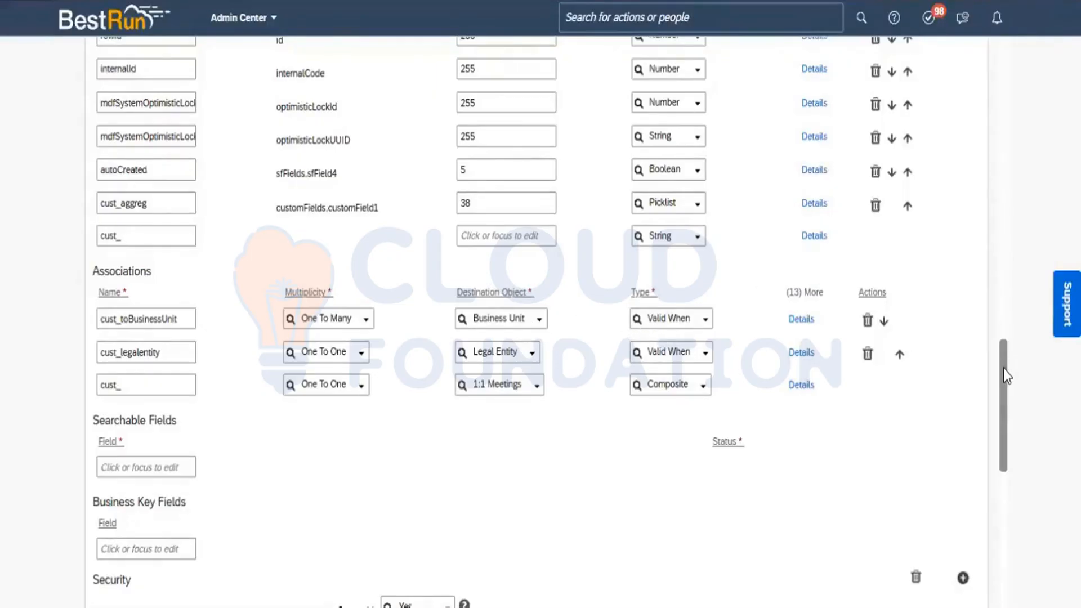
- Review the Division object definition's settings and fields, checking them against the Business Unit level in the Excel company structure overview
drag(1003, 368, 1008, 196)
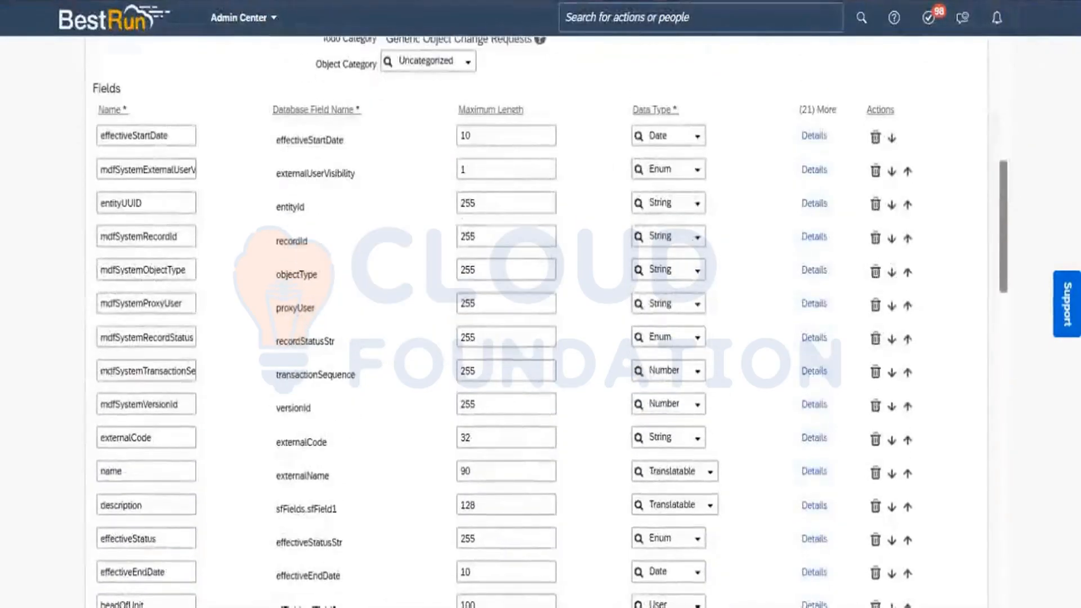
key(alt+Tab)
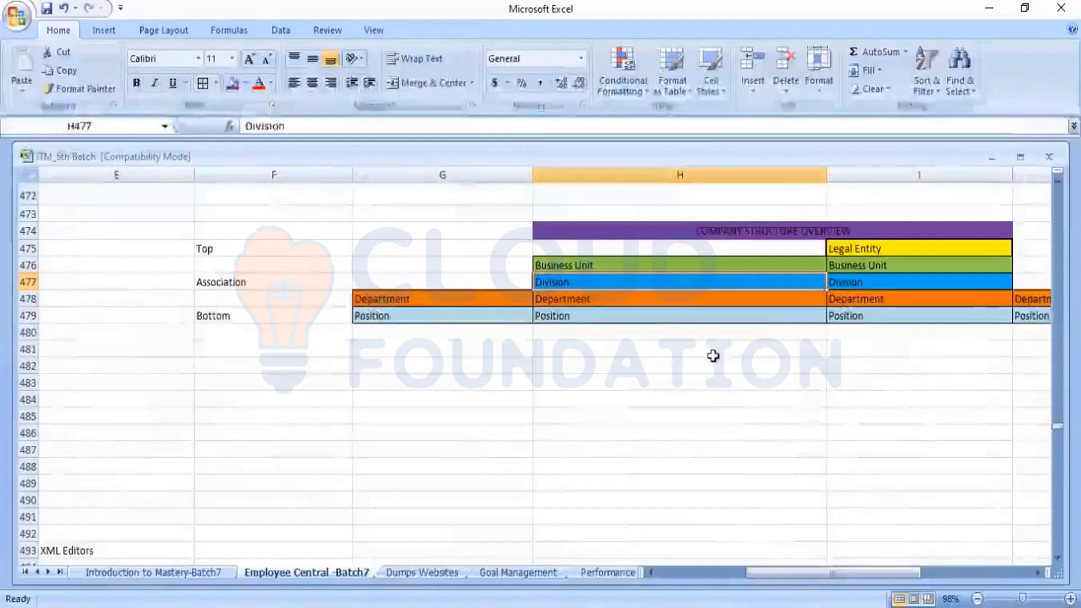
click(610, 265)
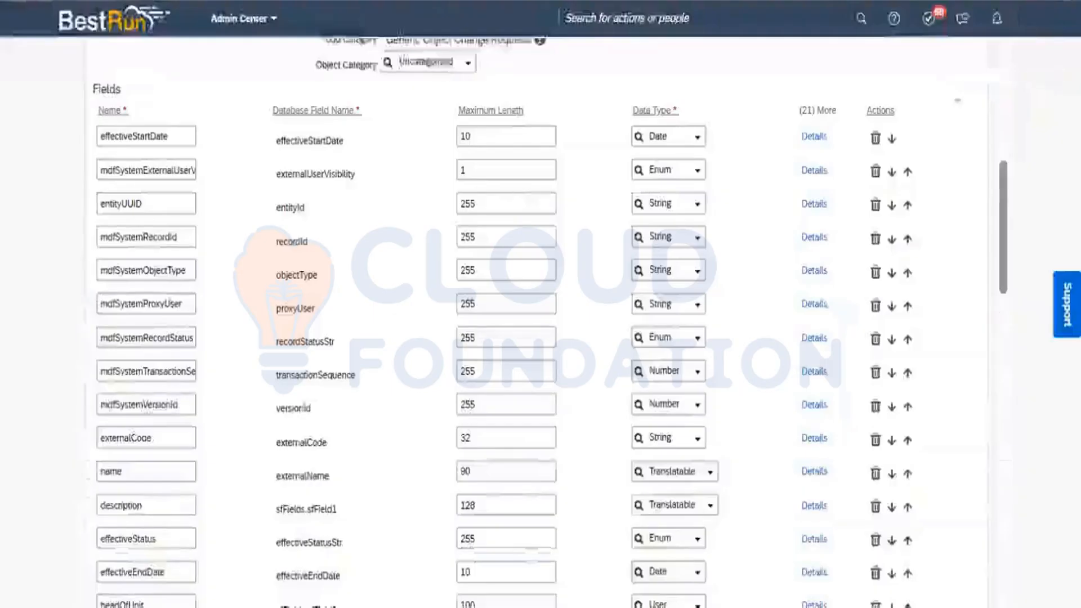
drag(1005, 189, 1010, 74)
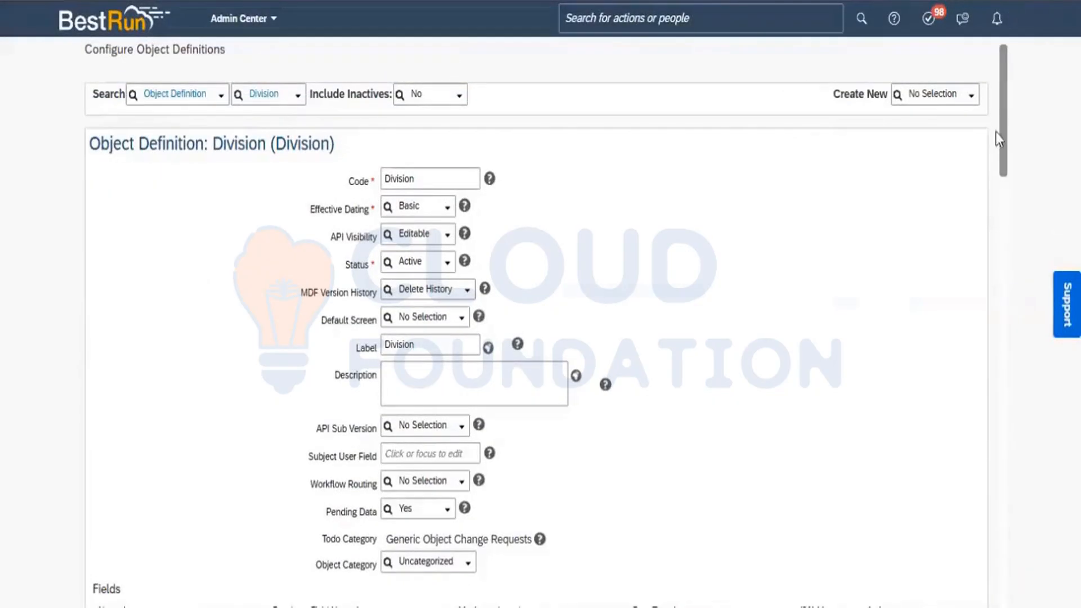
drag(1007, 155, 1029, 450)
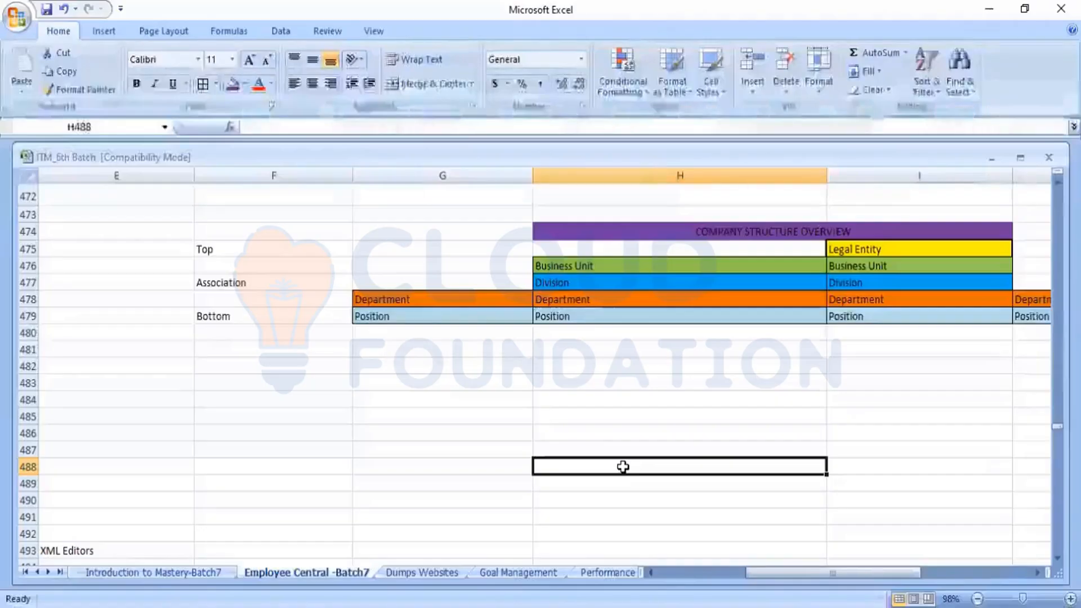
- Read the Excel training notes from the Association section down through the data models, workflow setup and approver types
key(Left)
key(Left)
key(Left)
key(Left)
key(Left)
key(Left)
key(Left)
key(Down)
key(Down)
key(Down)
key(Down)
key(Down)
key(Down)
key(Down)
key(Down)
key(Down)
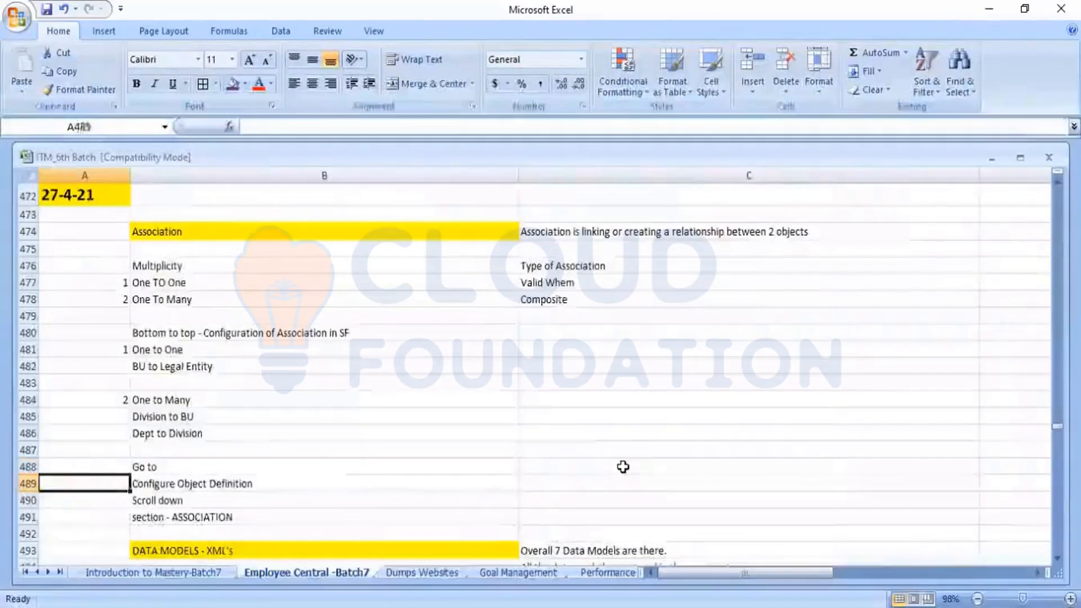
key(Down)
key(Down)
key(Down)
key(Down)
key(Down)
key(Down)
key(Down)
key(Down)
key(Down)
key(Down)
key(Down)
key(Down)
key(Down)
key(Down)
key(Down)
key(Down)
key(Down)
key(Down)
key(Down)
key(Down)
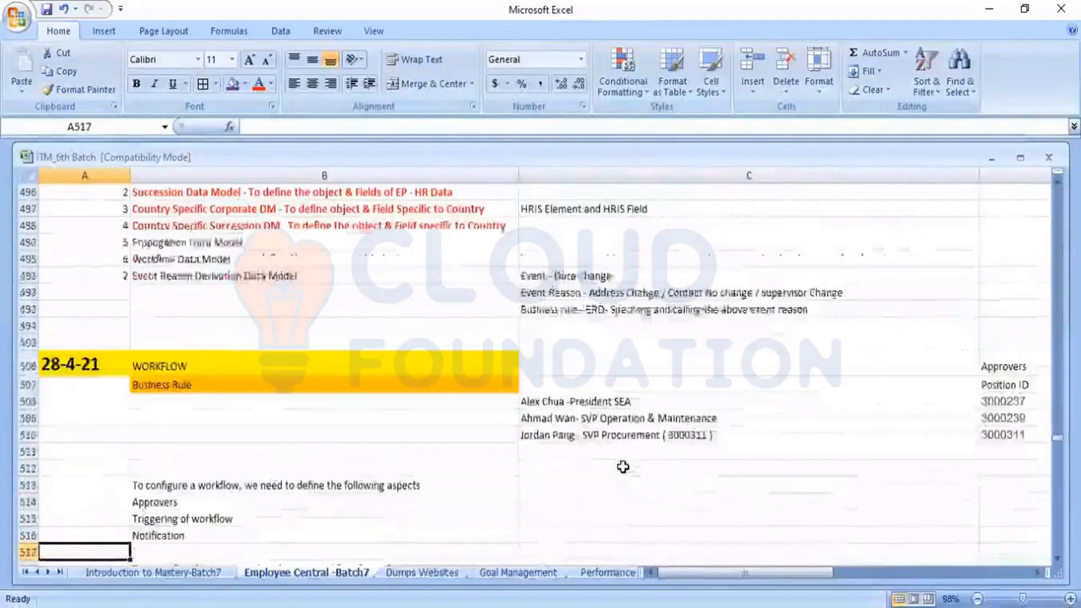
key(Down)
key(Down)
key(Down)
key(Down)
key(Down)
key(Down)
key(Down)
key(Down)
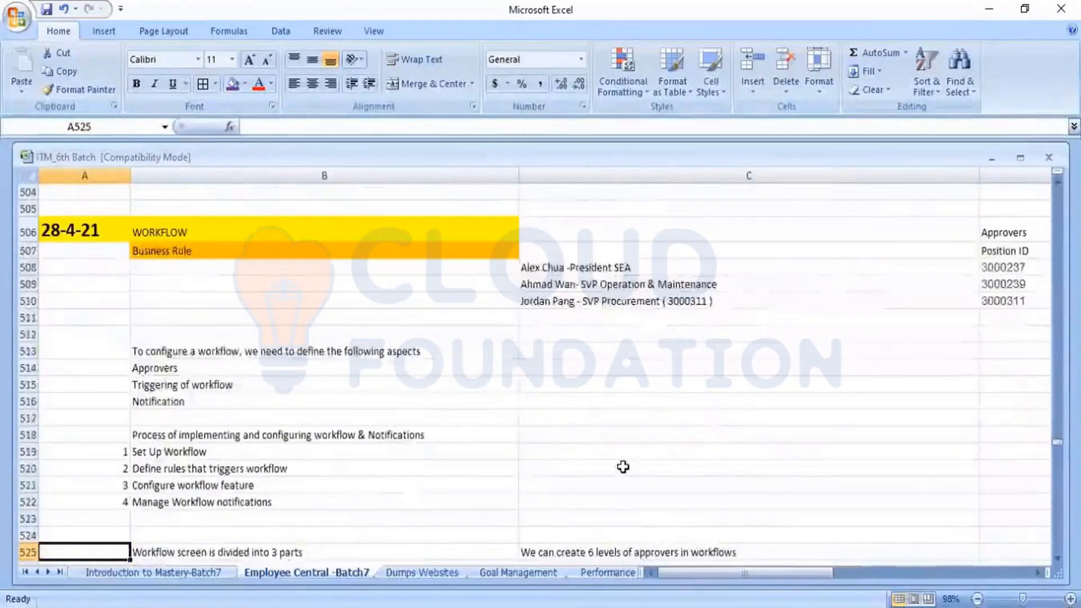
key(Down)
key(Down)
key(Down)
key(Down)
key(Down)
key(Down)
key(Down)
key(Down)
key(Down)
key(Down)
key(Down)
key(Down)
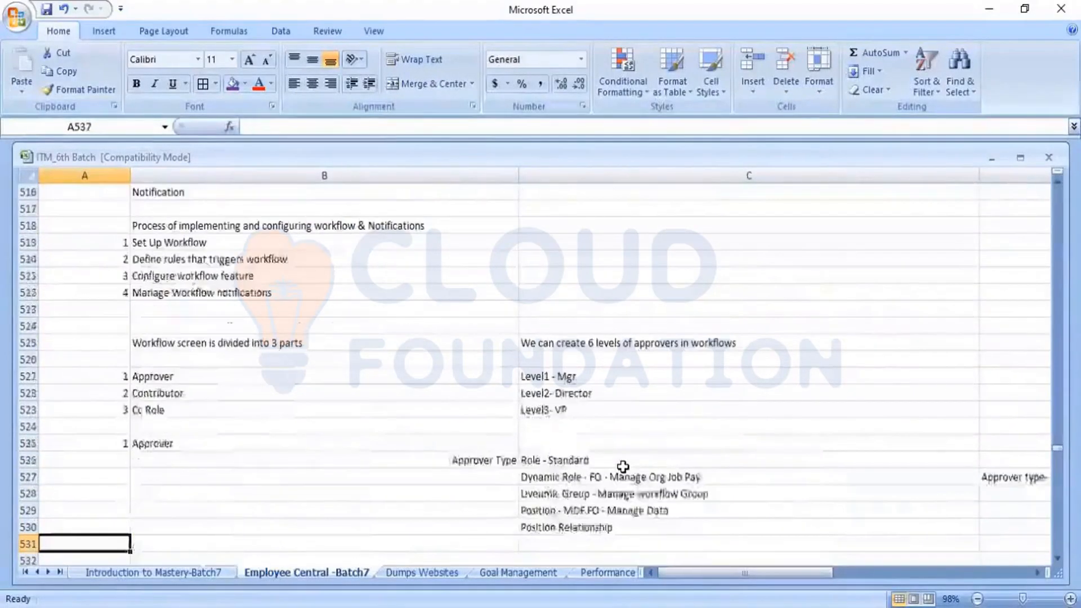
key(Down)
key(Down)
key(Down)
key(Down)
key(Down)
key(Down)
key(Down)
key(Down)
key(Down)
key(Down)
key(Down)
key(Down)
key(Down)
key(Down)
key(Down)
key(Down)
key(Down)
key(Down)
key(Down)
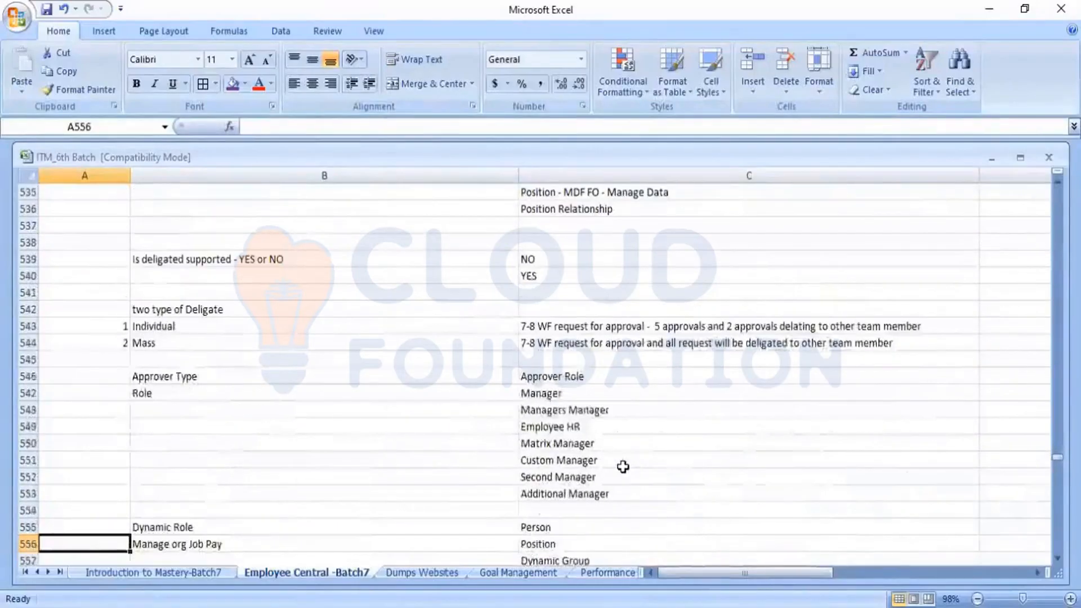
- Return through the workflow notes to the DATA MODELS - XML's section of the training sheet
key(Up)
key(Up)
key(Up)
key(Up)
key(Up)
key(Up)
key(Up)
key(Up)
key(Up)
key(Up)
key(Up)
key(Up)
key(Up)
key(Up)
key(Up)
key(Up)
key(Up)
key(Up)
key(Up)
key(Up)
key(Up)
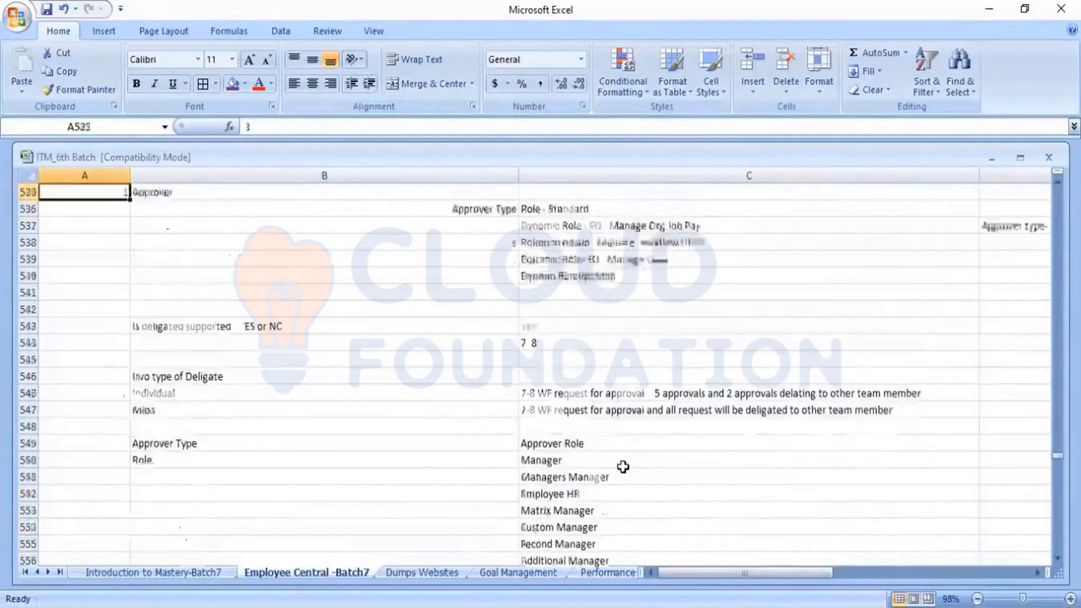
key(Up)
key(Up)
key(Up)
key(Up)
key(Up)
key(Up)
key(Up)
key(Up)
key(Up)
key(Up)
key(Up)
key(Up)
key(Up)
key(Up)
key(Up)
key(Up)
key(Up)
key(Up)
key(Up)
key(Up)
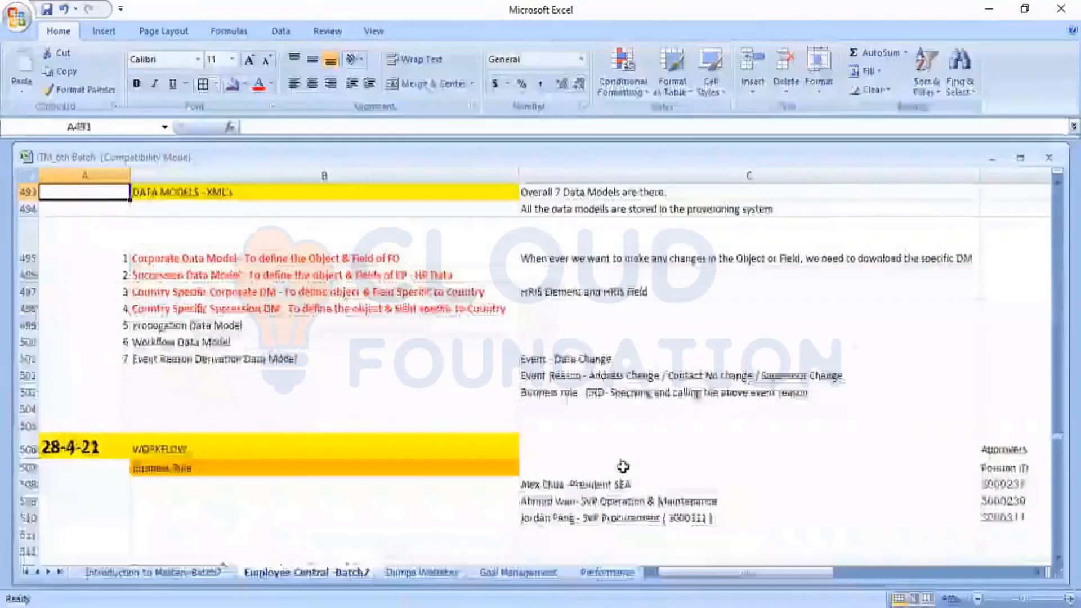
- Go back up through the training notes from the data models to the section on creating associations in the SF system
key(Up)
key(Up)
key(Up)
key(Up)
key(Up)
key(Up)
key(Up)
key(Up)
key(Up)
key(Up)
key(Up)
key(Up)
key(Up)
key(Up)
key(Up)
key(Up)
key(Up)
key(Up)
key(Up)
key(Up)
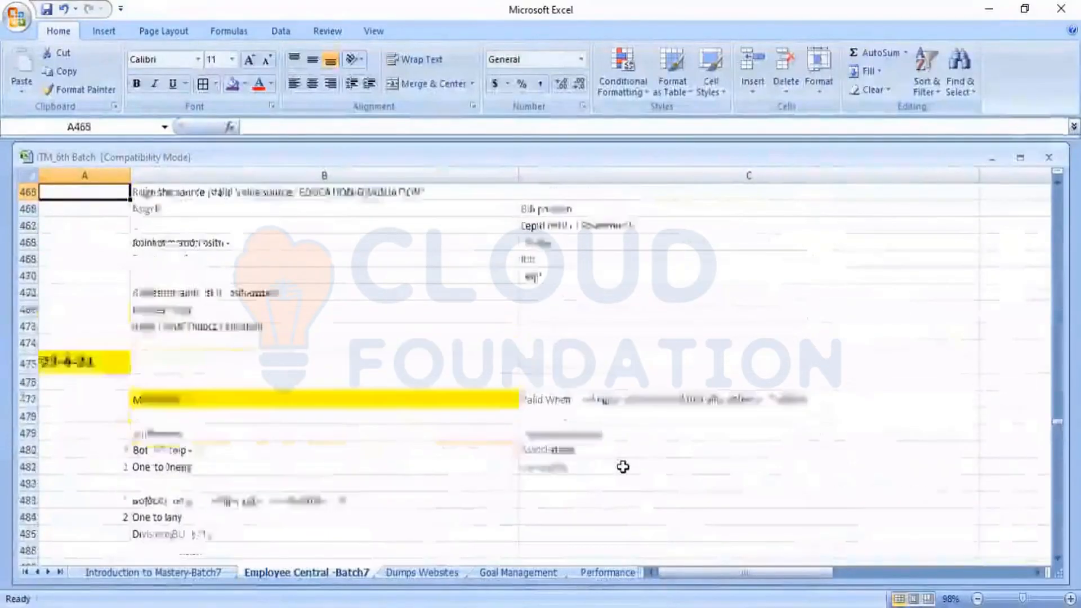
key(Up)
key(Up)
key(Up)
key(Up)
key(Up)
key(Up)
key(Up)
key(Up)
key(Up)
key(Up)
key(Up)
key(Up)
key(Up)
key(Up)
key(Up)
key(Up)
key(Up)
key(Up)
key(Up)
key(Up)
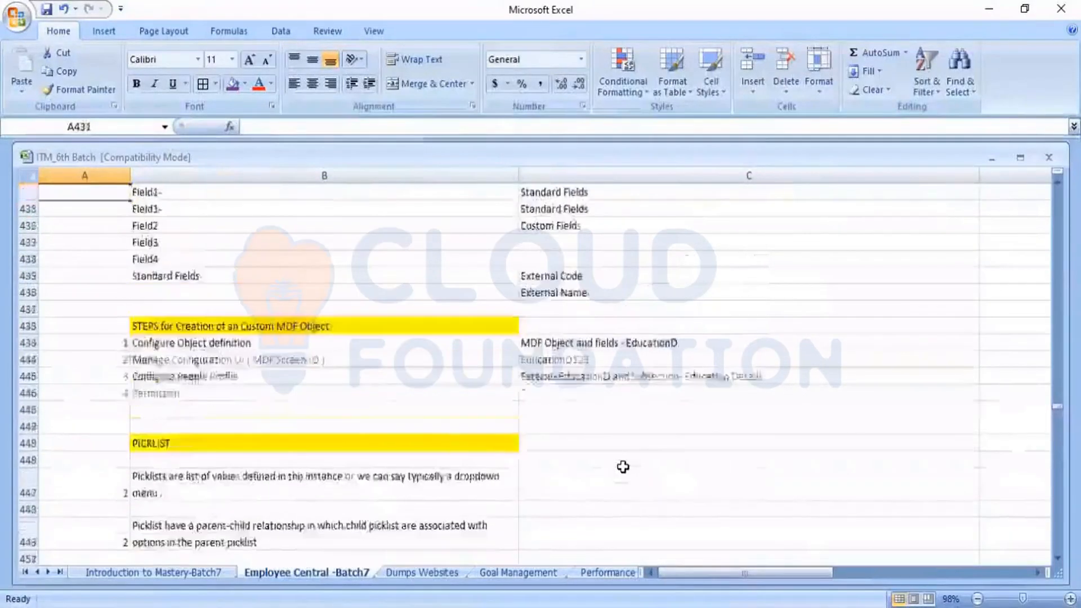
key(Up)
key(Up)
key(Up)
key(Up)
key(Up)
key(Up)
key(Up)
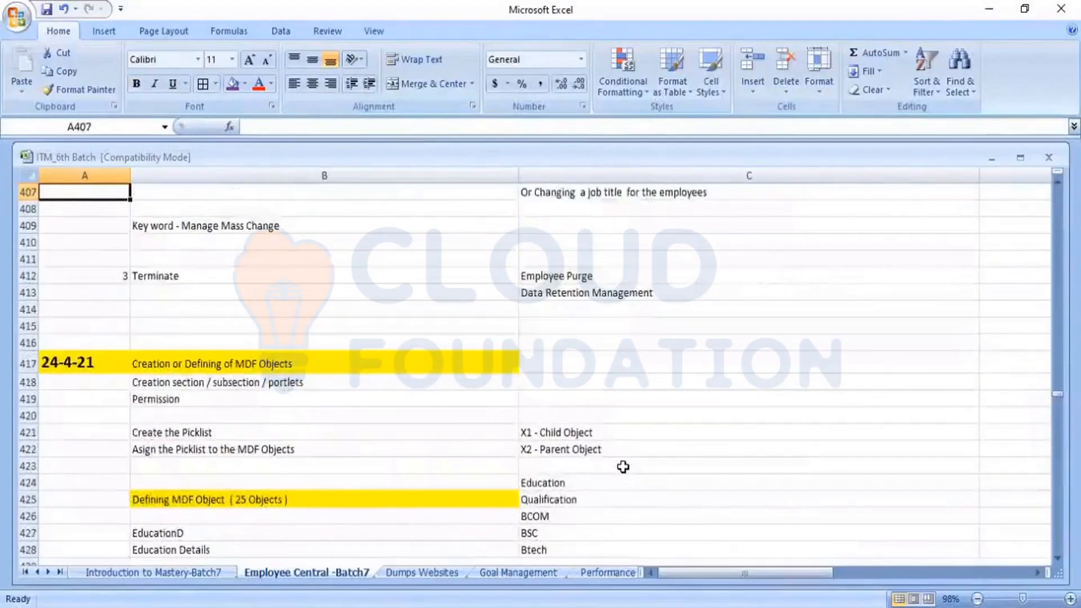
key(Up)
key(Up)
key(Up)
key(Up)
key(Up)
key(Up)
key(Up)
key(Up)
key(Up)
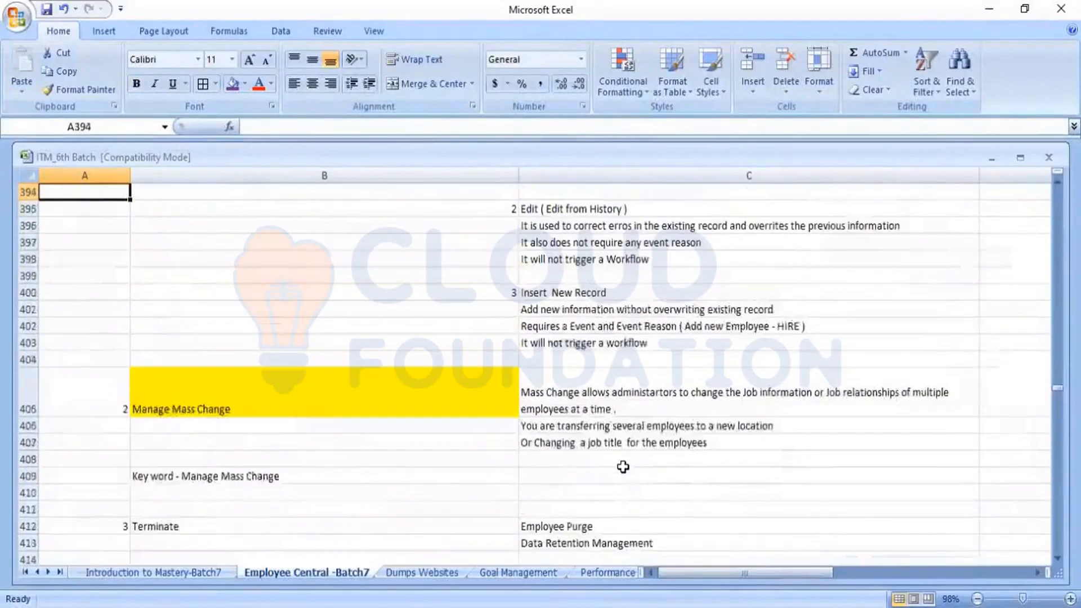
key(Up)
key(Up)
key(Up)
key(Up)
key(Up)
key(Up)
key(Up)
key(Up)
key(Up)
key(Up)
key(Up)
key(Up)
key(Up)
key(Up)
key(Up)
key(Up)
key(Up)
key(Up)
key(Up)
key(Up)
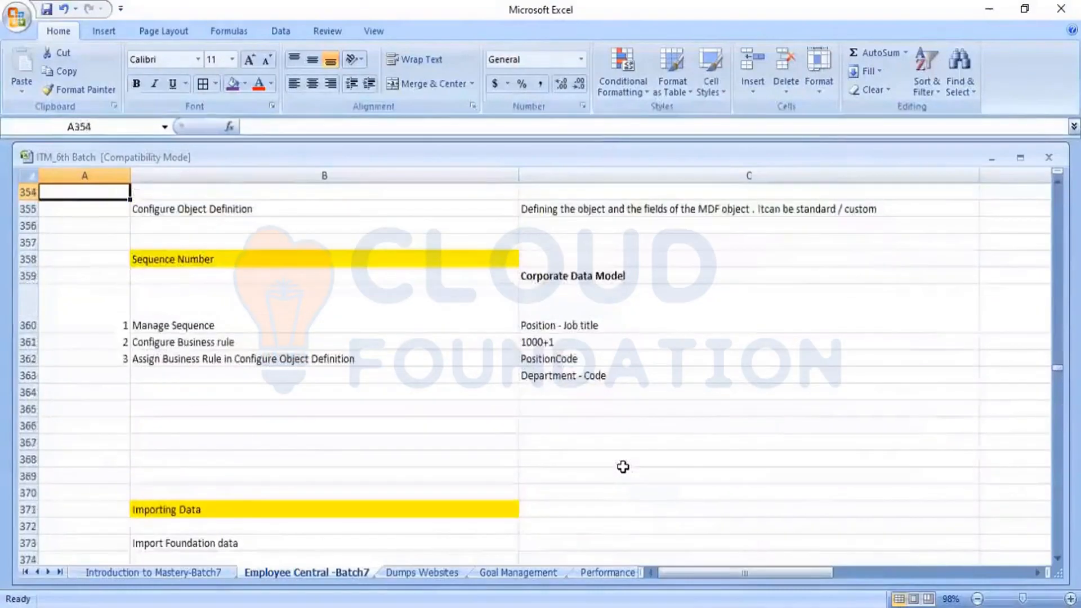
key(Up)
key(Up)
key(Up)
key(Up)
key(Up)
key(Up)
key(Up)
key(Up)
key(Up)
key(Up)
key(Up)
key(Up)
key(Up)
key(Up)
key(Up)
key(Up)
key(Up)
key(Up)
key(Up)
key(Up)
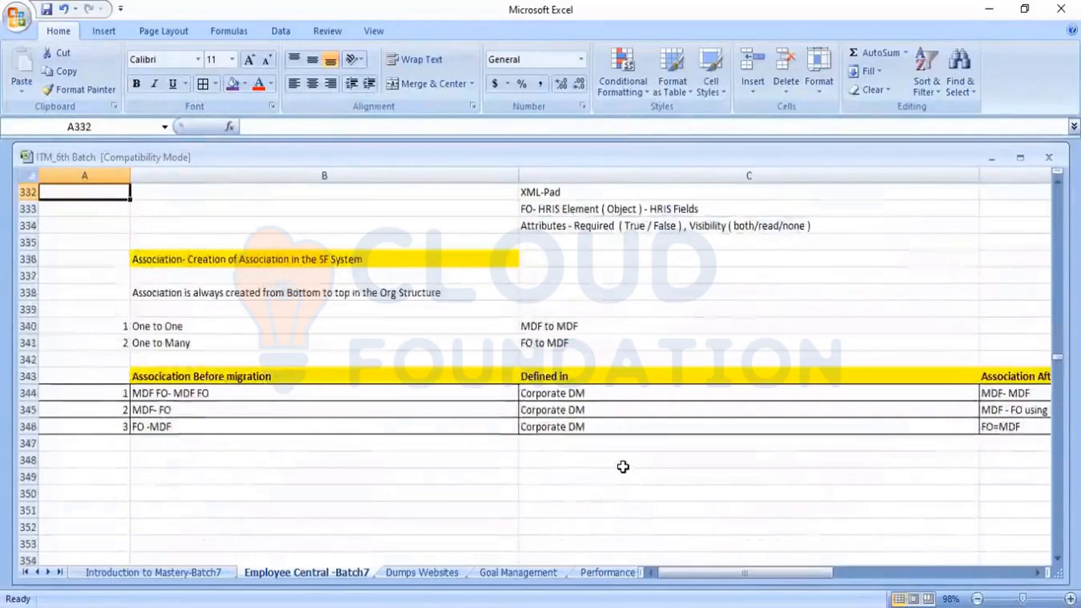
key(Up)
key(Up)
key(Up)
key(Up)
key(Up)
key(Up)
key(Up)
key(Up)
key(Up)
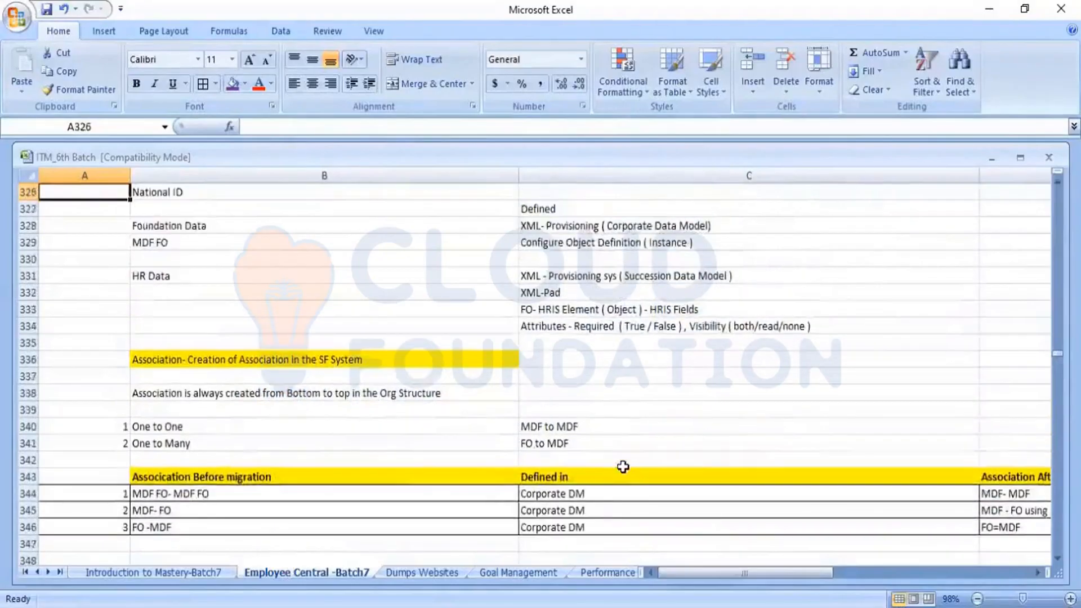
- Read the Association section, from the org structure rule and association types through the before-migration table
key(Down)
key(Down)
key(Down)
key(Down)
key(Down)
key(Down)
key(Down)
key(Down)
key(Down)
key(Down)
key(Down)
key(Down)
key(Down)
key(Down)
key(Down)
key(Down)
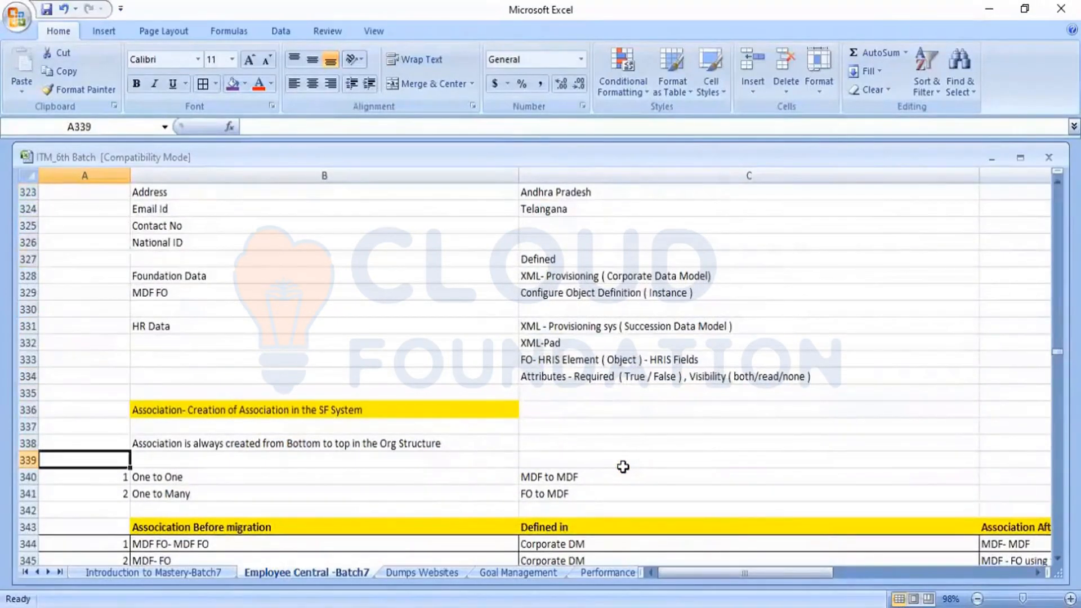
key(Down)
key(Down)
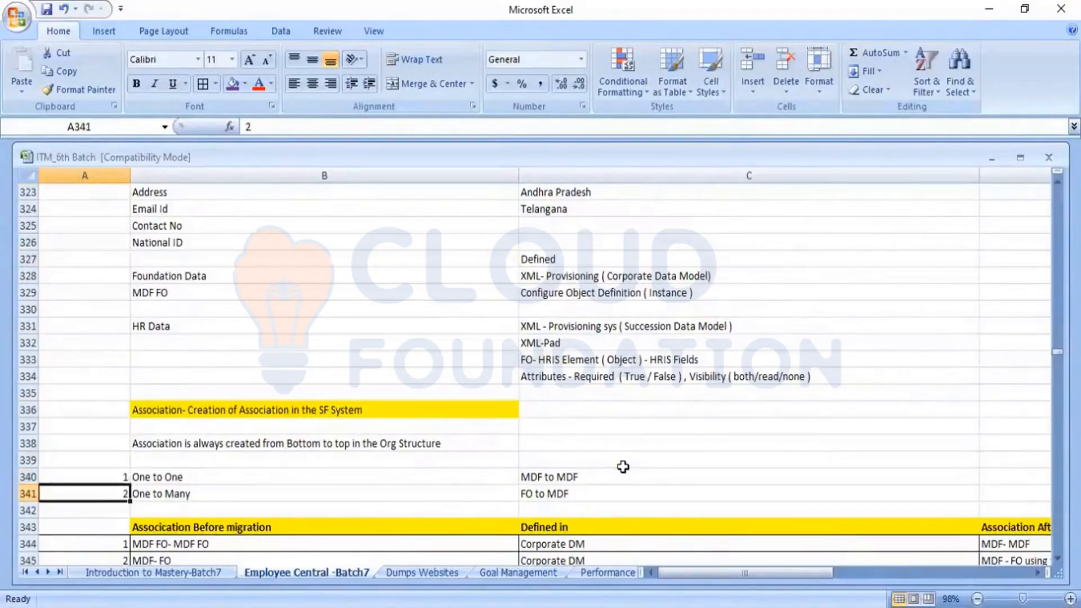
key(Down)
key(Down)
key(Down)
key(Down)
key(Down)
key(Down)
key(Down)
key(Down)
key(Down)
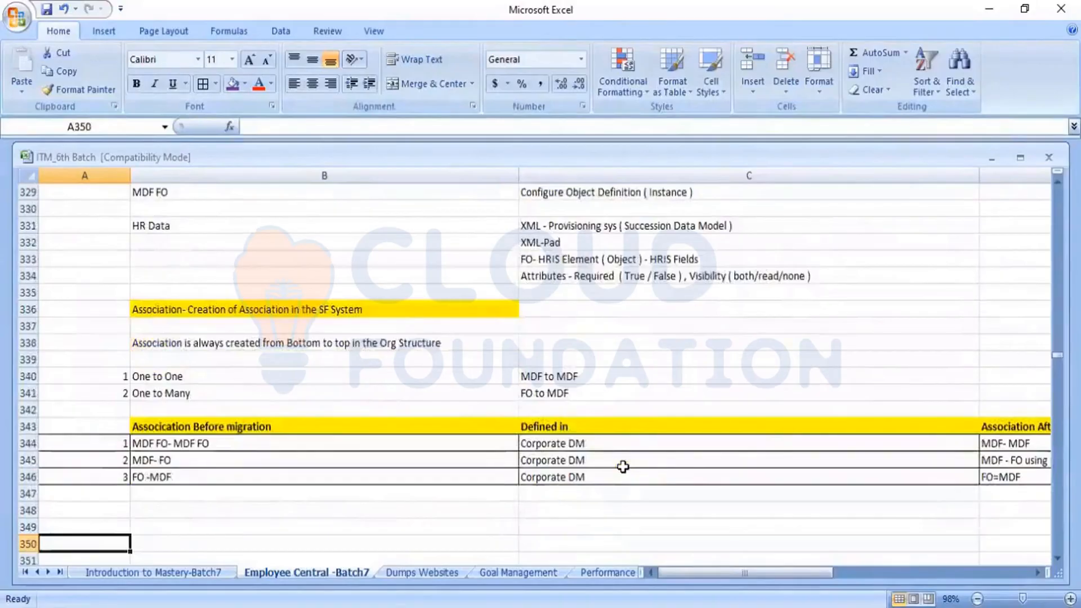
- Narrow columns B and C so the association table's before- and after-migration columns fit in view together
key(Up)
key(Up)
key(Up)
key(Up)
key(Up)
key(Up)
key(Up)
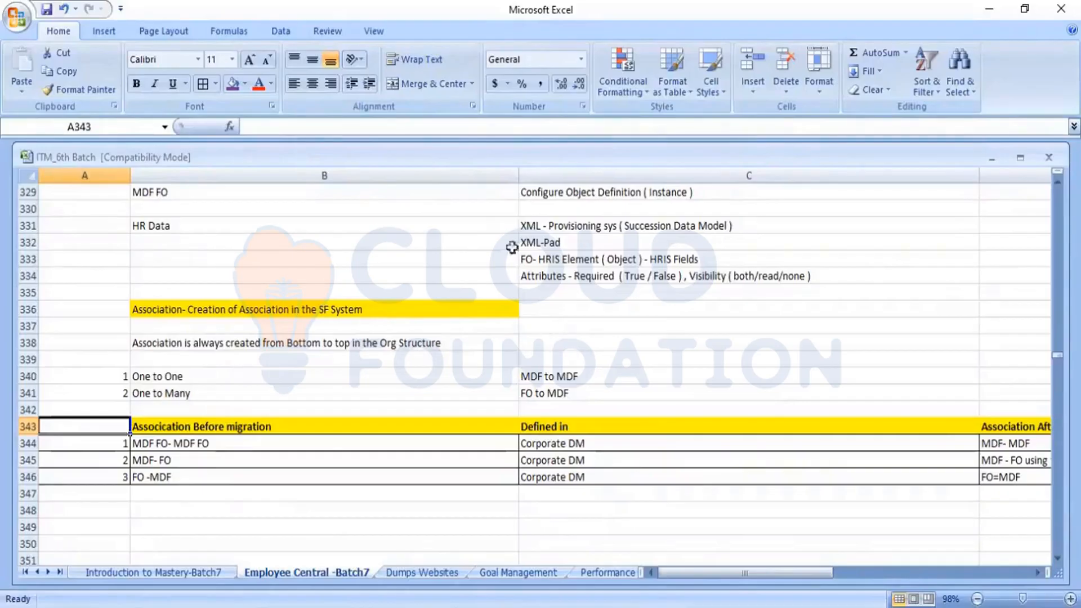
drag(519, 176, 331, 138)
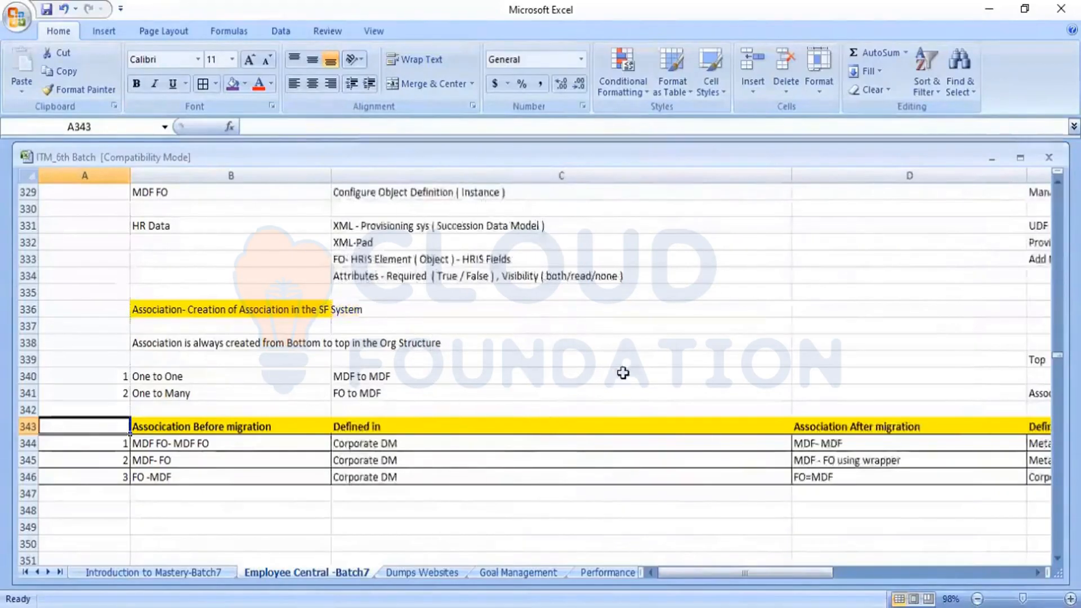
drag(791, 182, 525, 173)
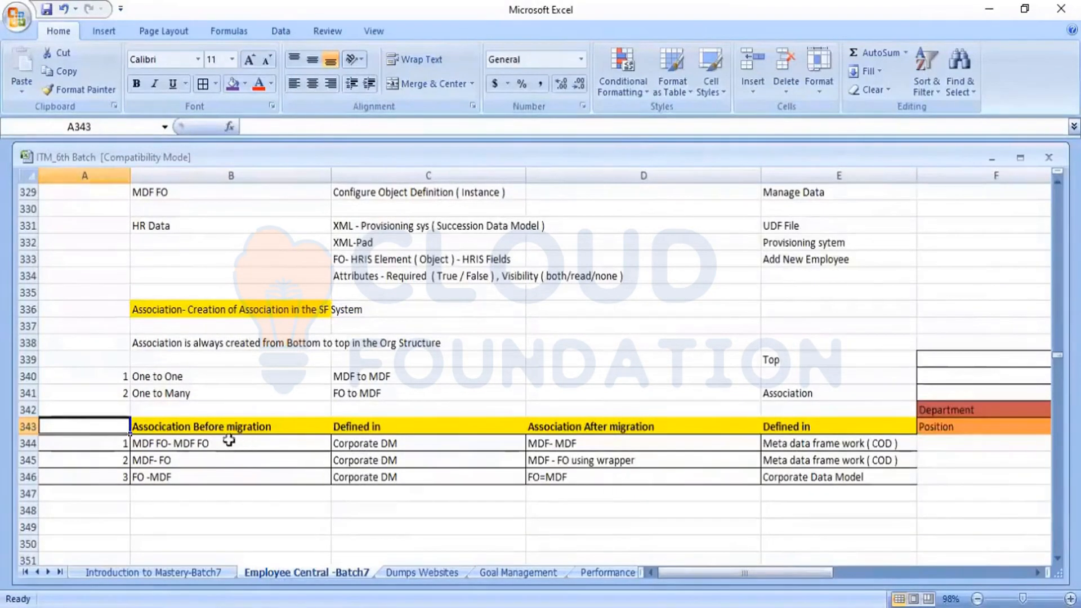
- Review the association table's headings for before migration, after migration and where each is defined
click(214, 429)
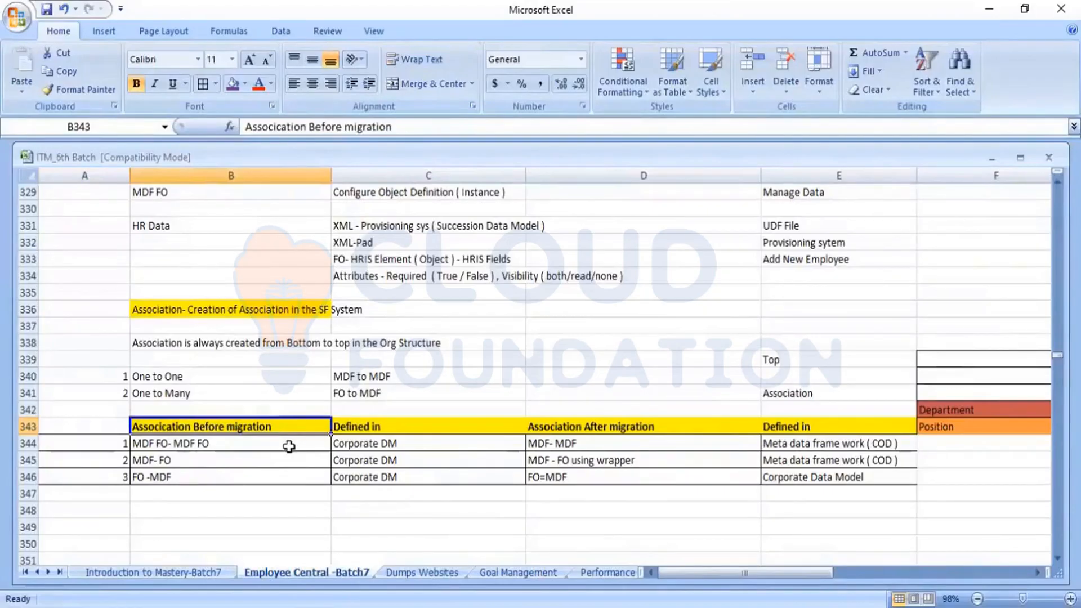
key(Left)
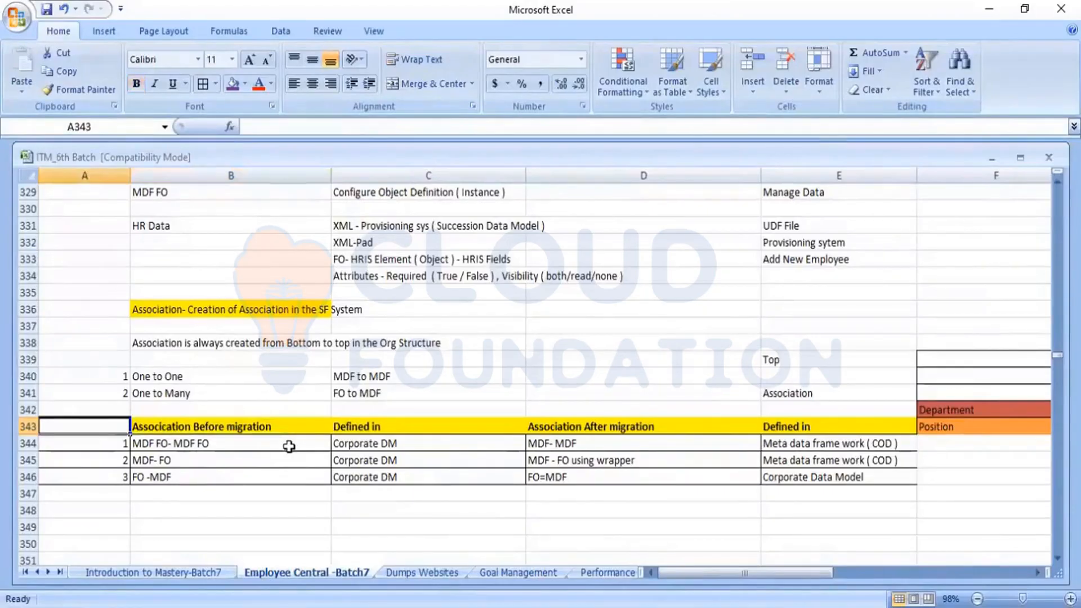
key(Right)
key(Right)
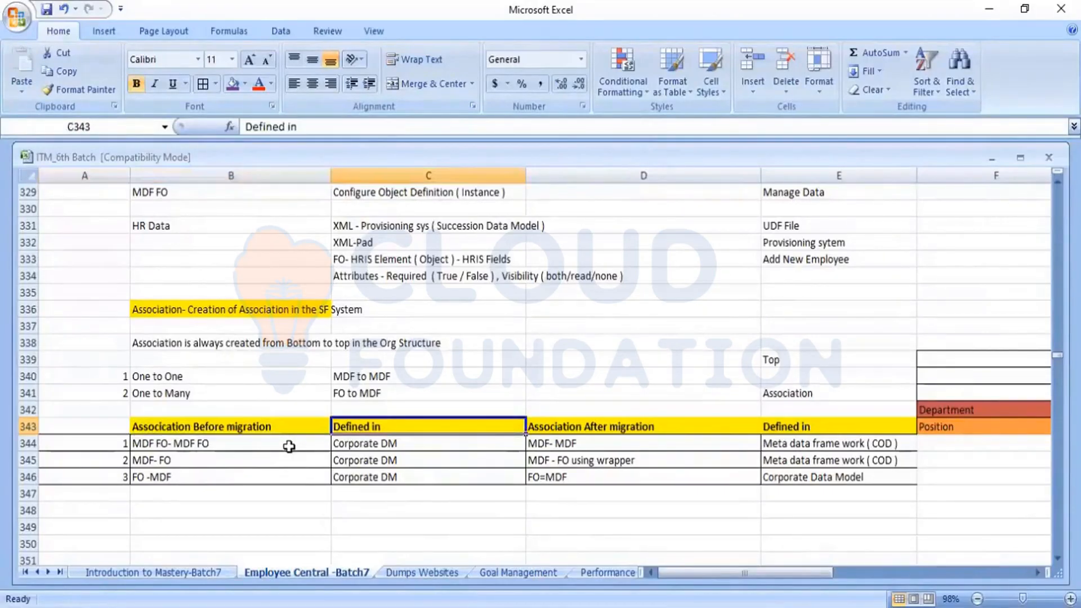
key(Right)
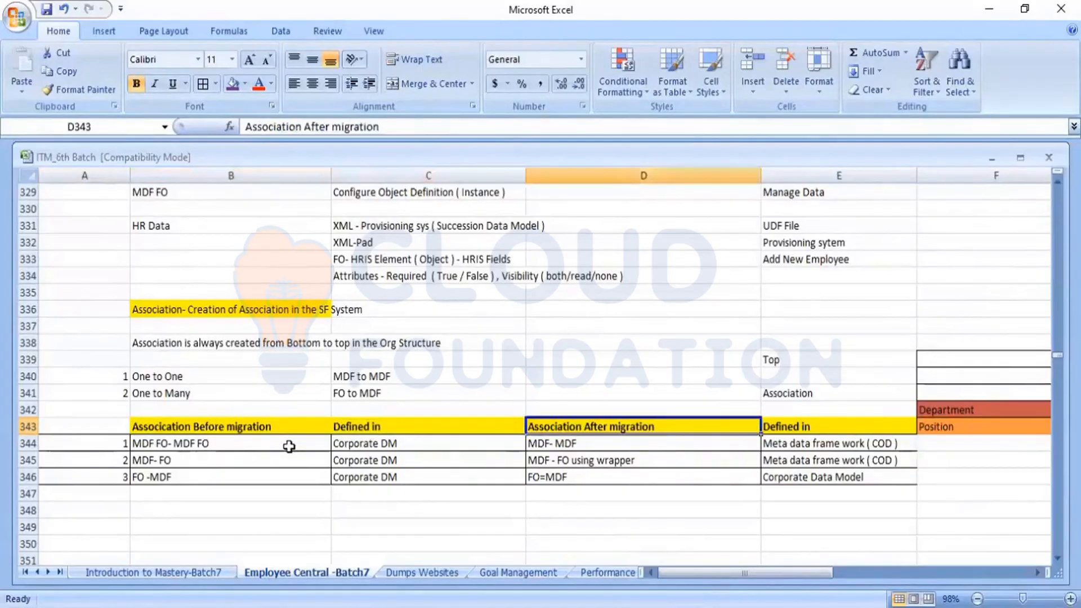
key(Right)
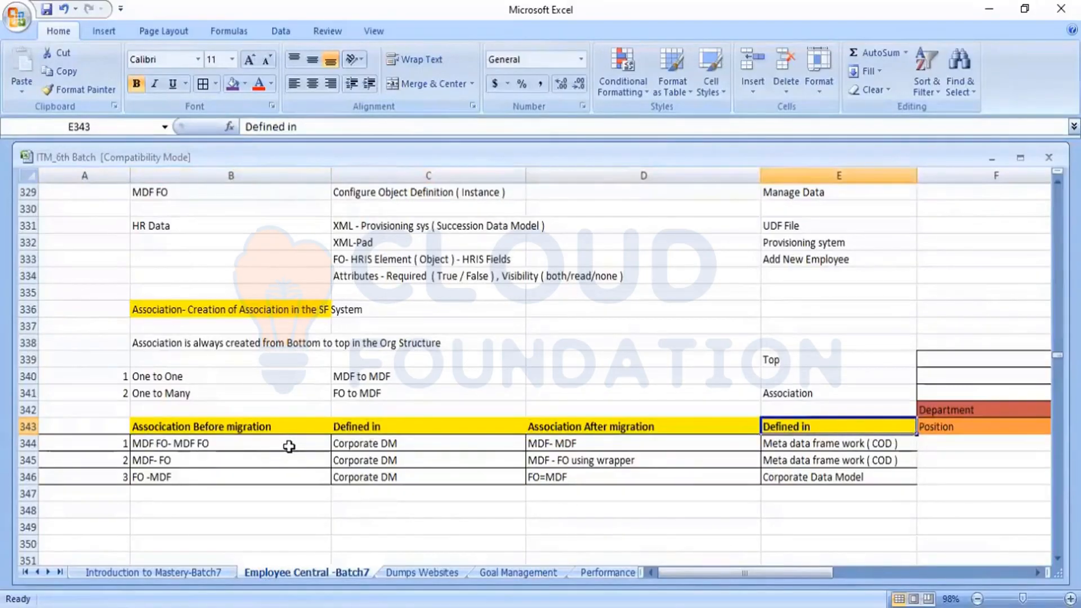
key(Left)
key(Left)
key(Left)
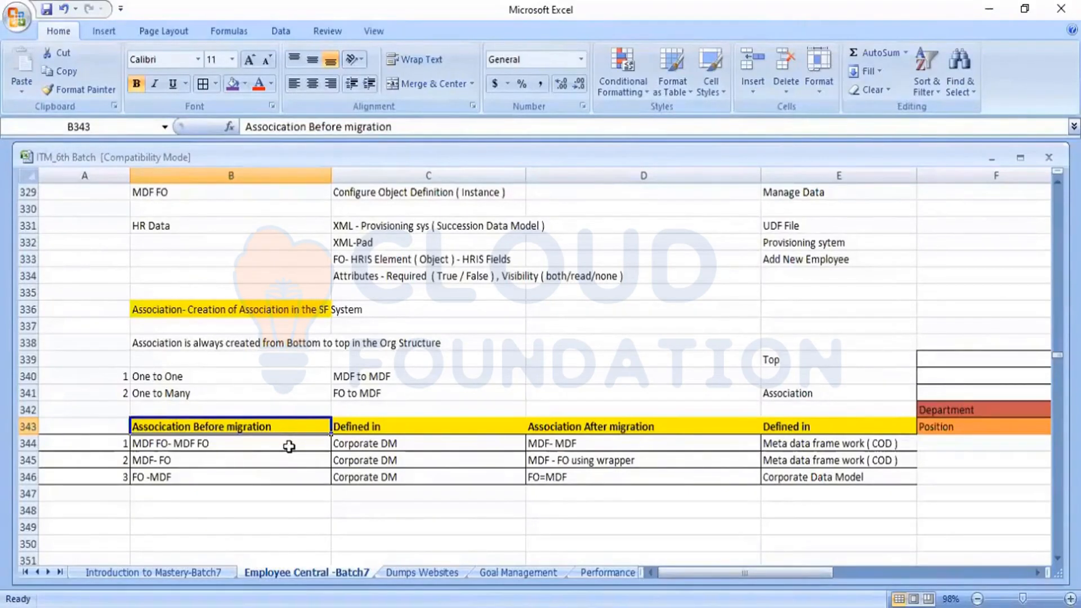
- Examine the MDF FO- MDF FO row before and after migration, checking it against the associations in the SuccessFactors object definition
click(289, 446)
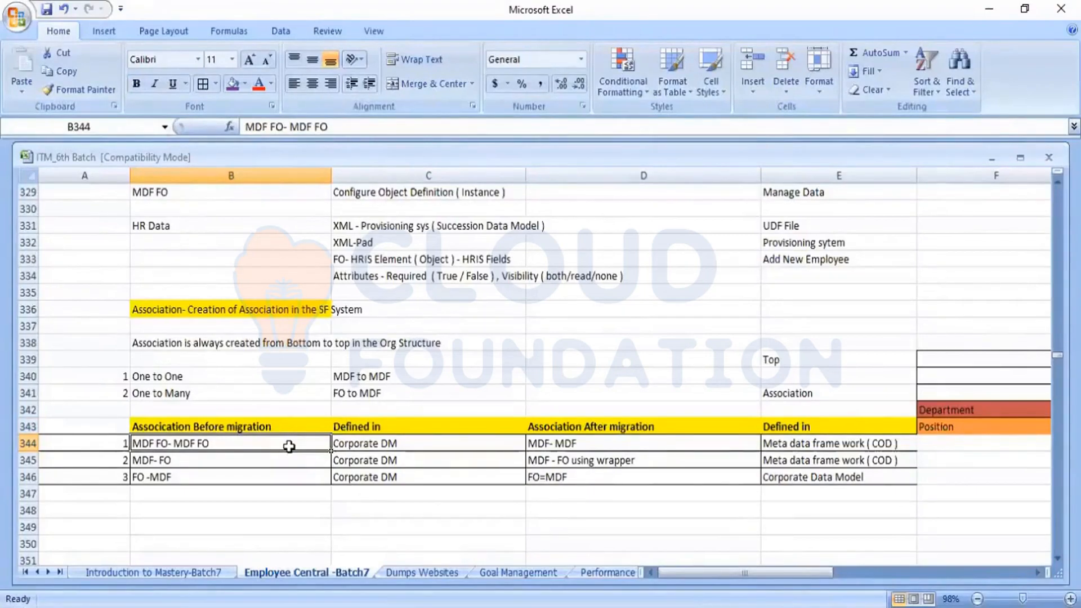
key(Up)
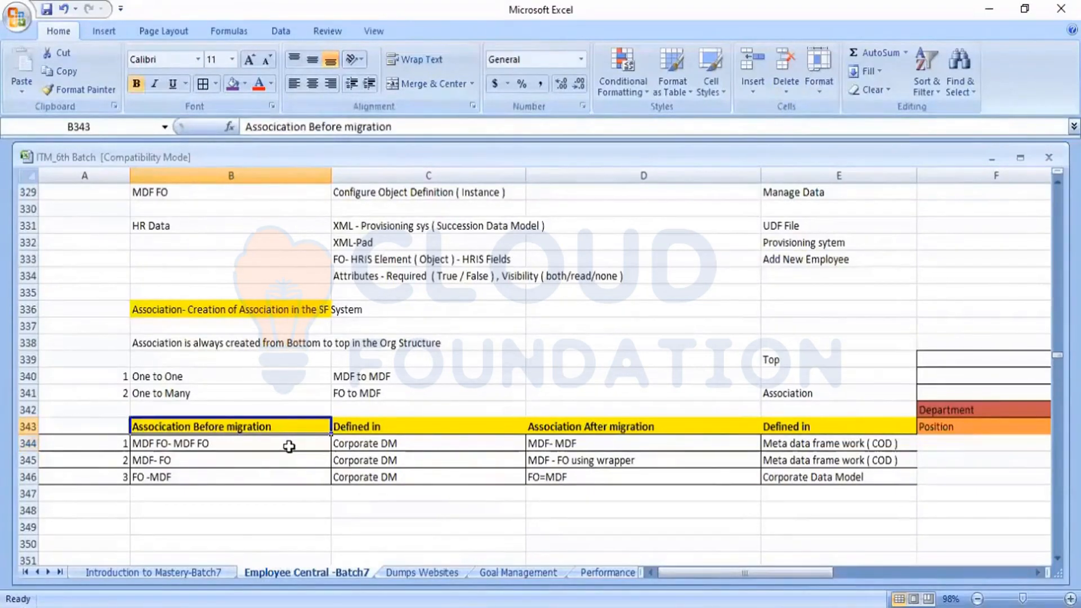
key(Down)
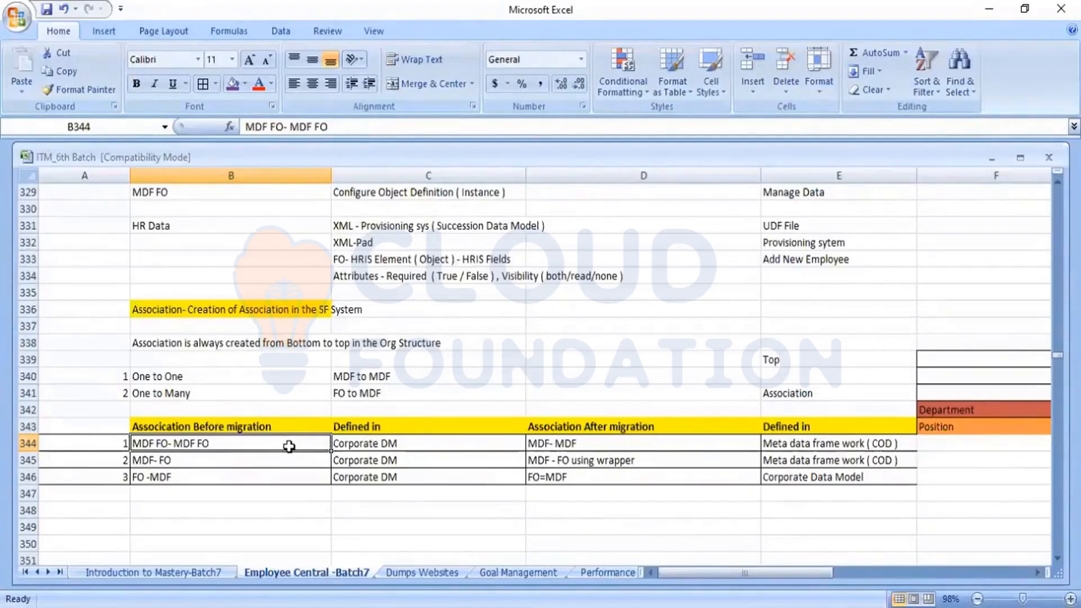
key(Right)
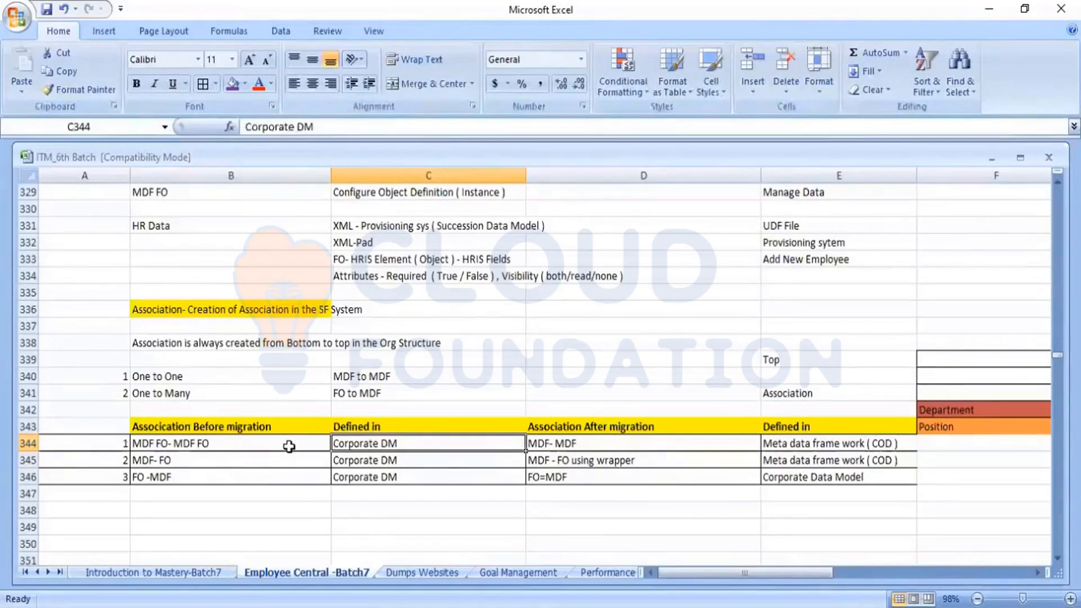
key(Right)
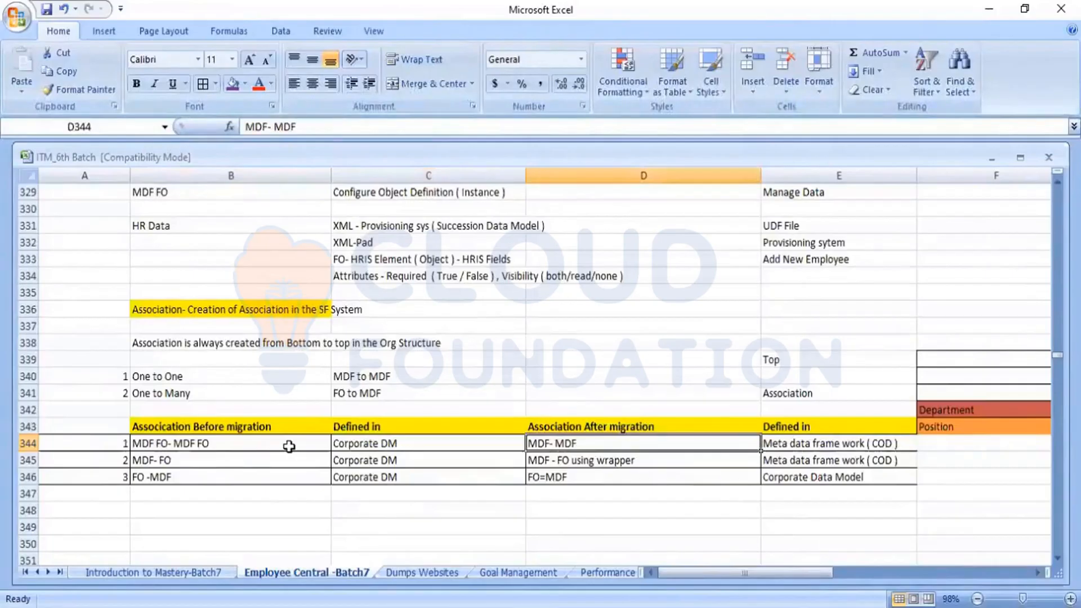
key(Up)
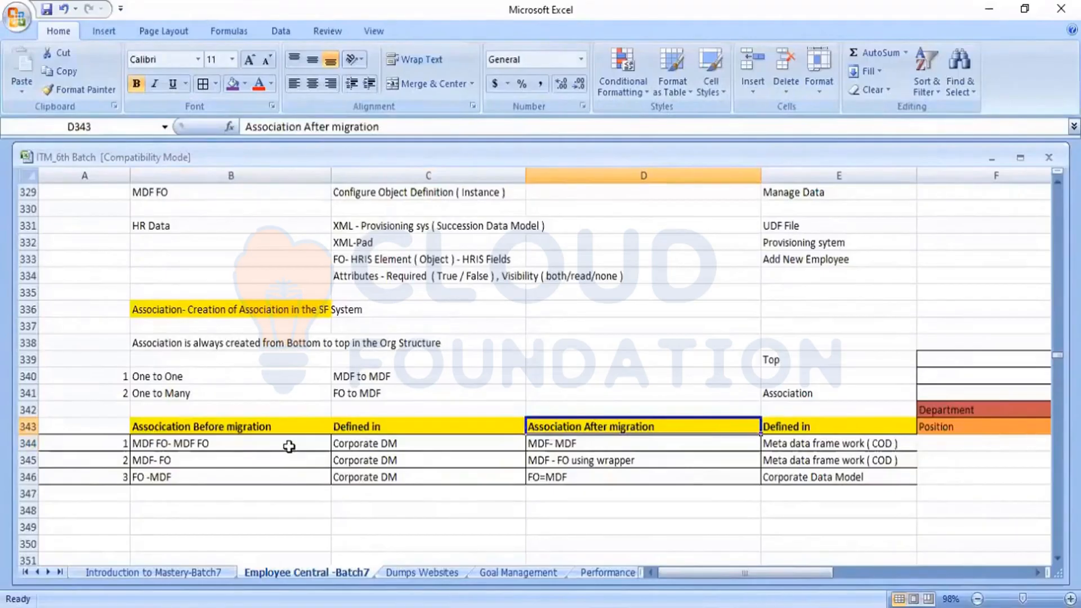
key(Right)
key(Down)
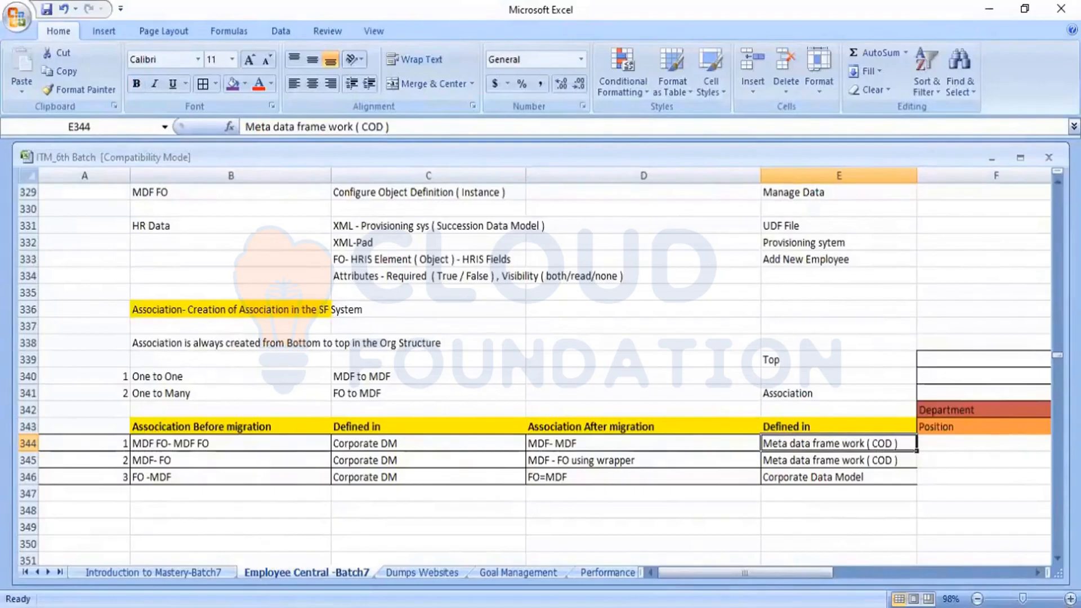
key(alt+Tab)
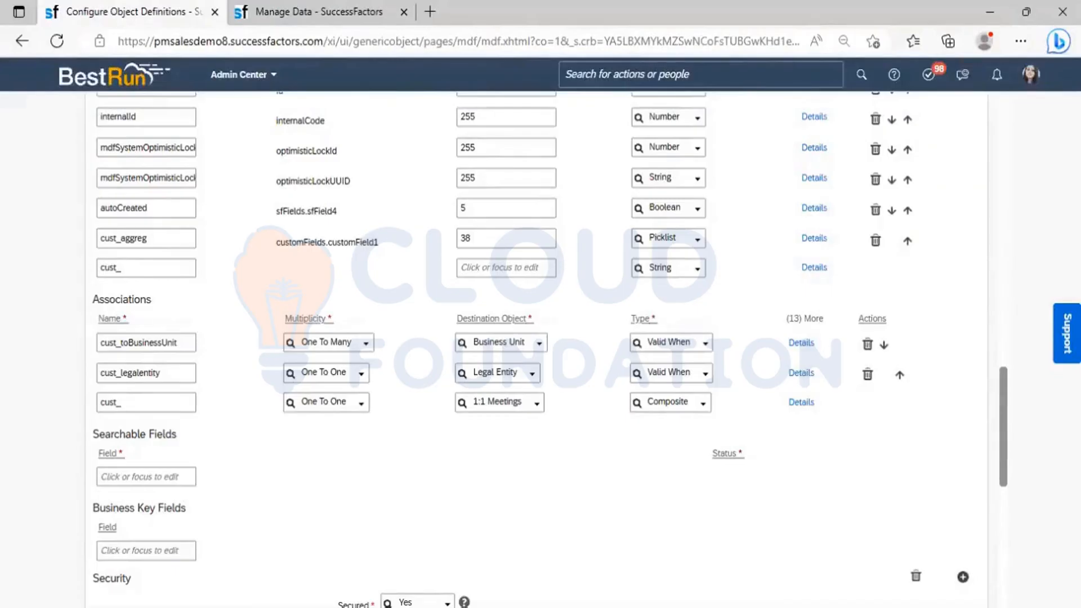
key(alt+Tab)
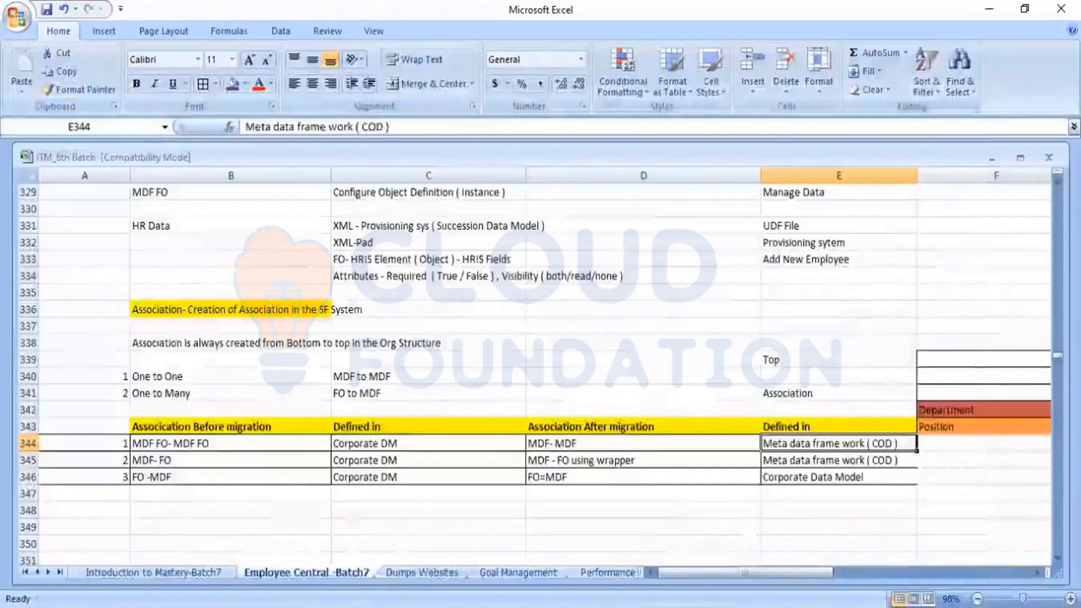
- Examine the MDF- FO association row in the notes, from its before-migration definition to its after-migration type and where it is defined
click(265, 440)
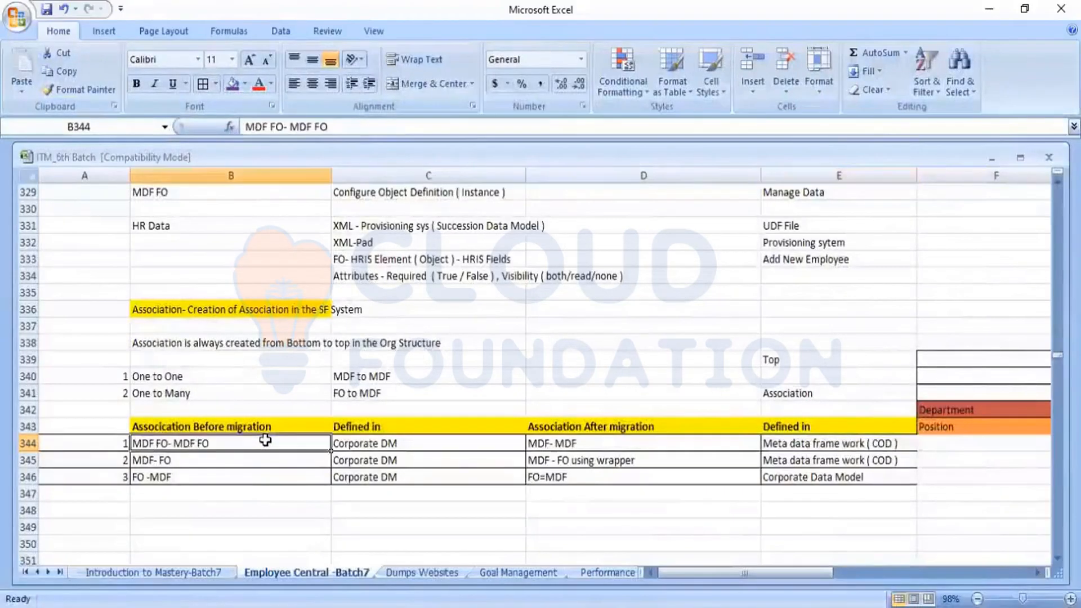
click(237, 463)
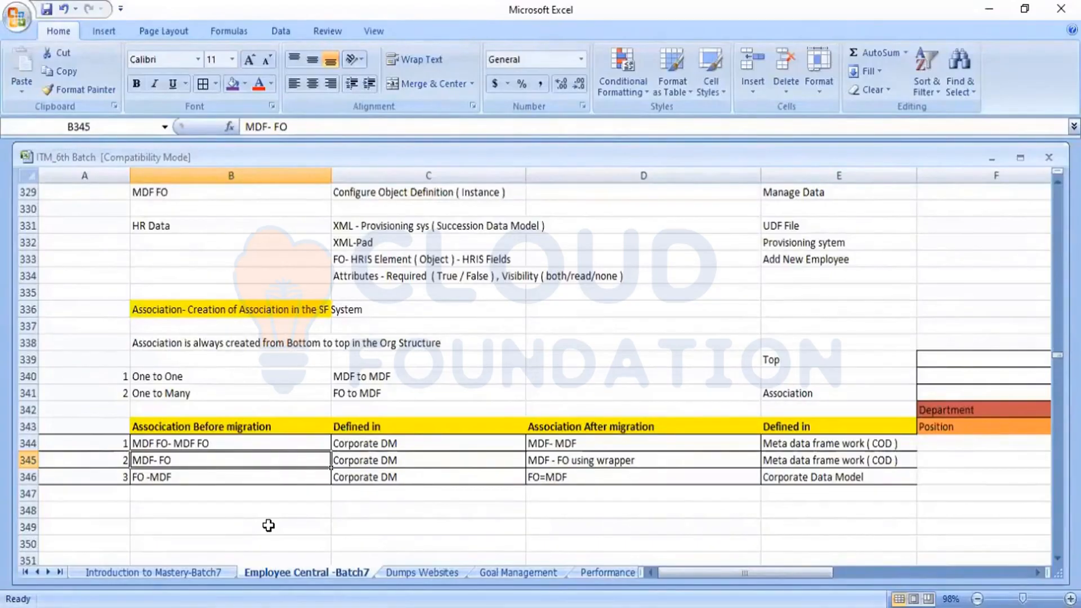
key(Right)
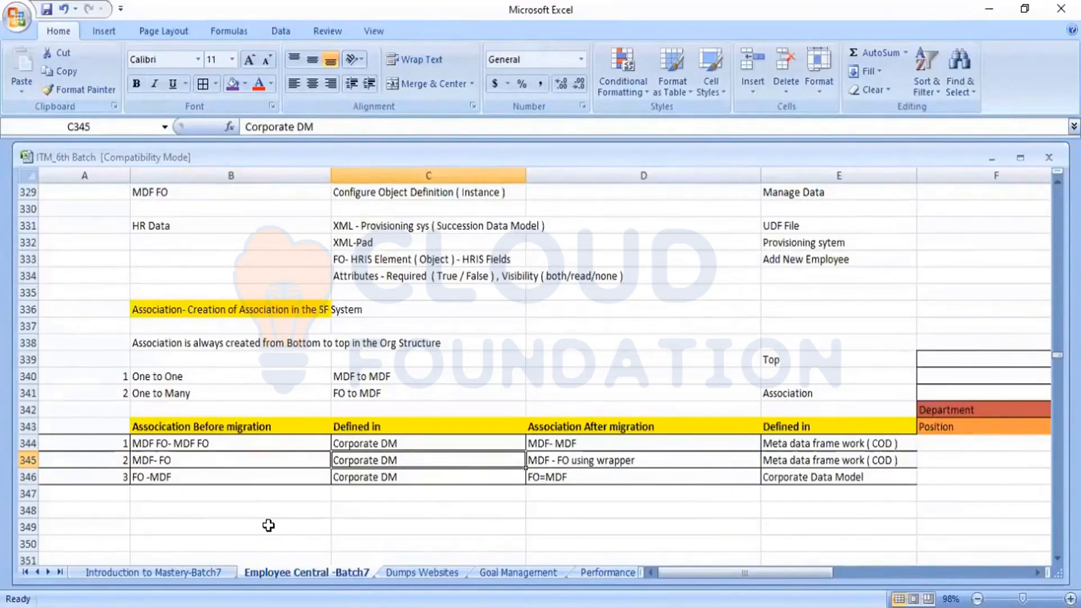
key(Right)
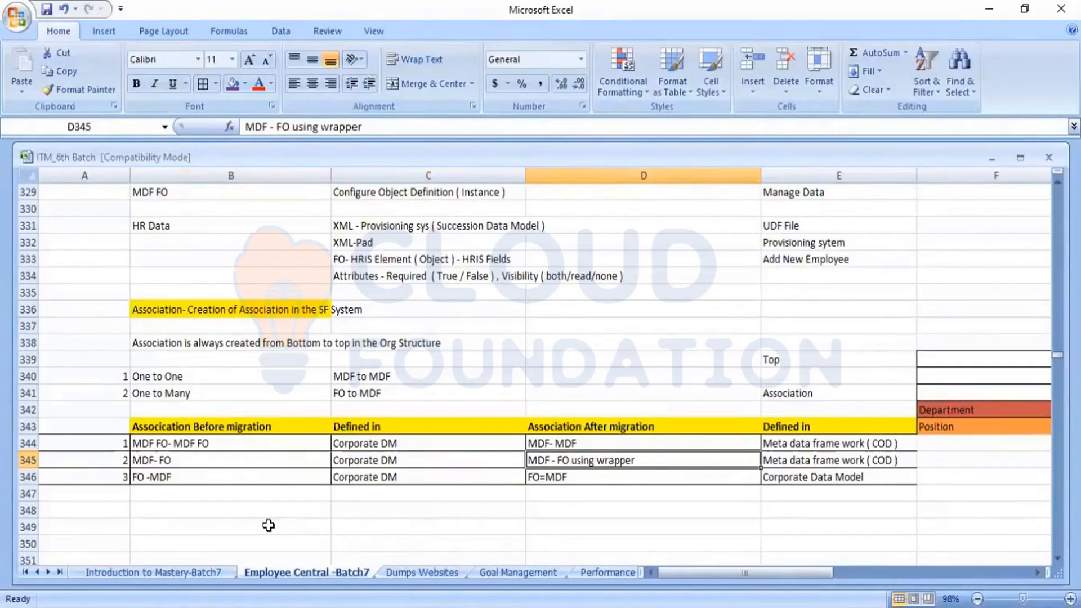
key(Right)
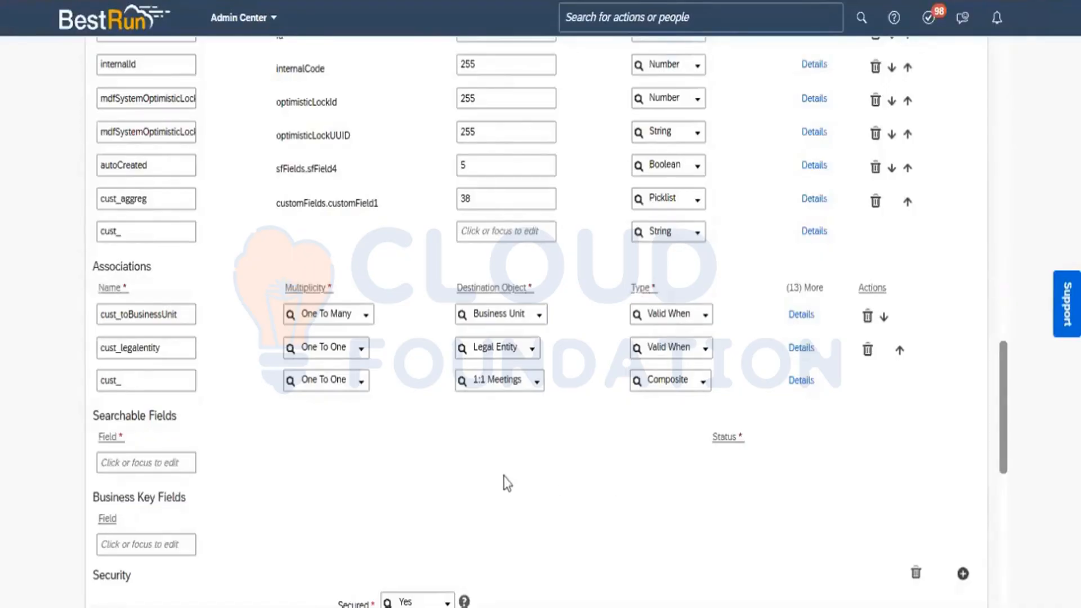
- In the SuccessFactors Division object definition, browse the destination objects available for the blank association row
click(537, 388)
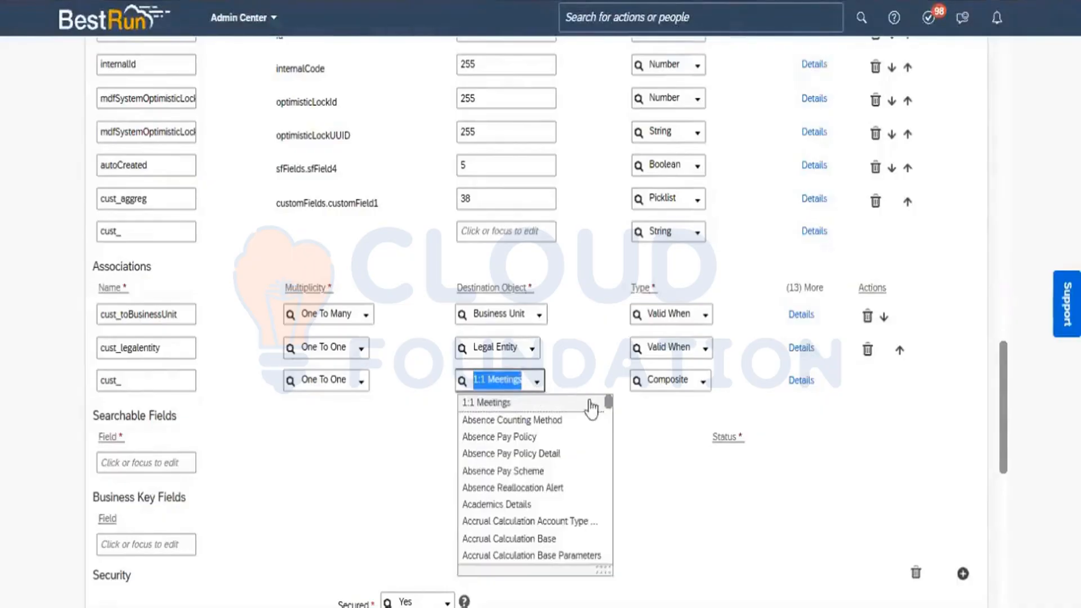
drag(608, 402, 608, 457)
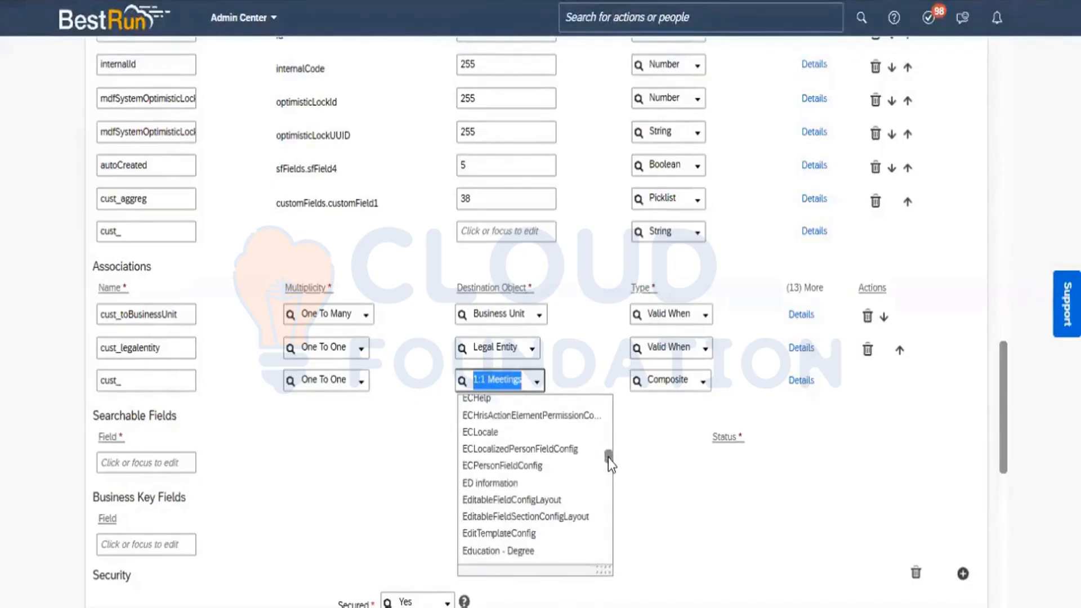
drag(608, 458, 610, 401)
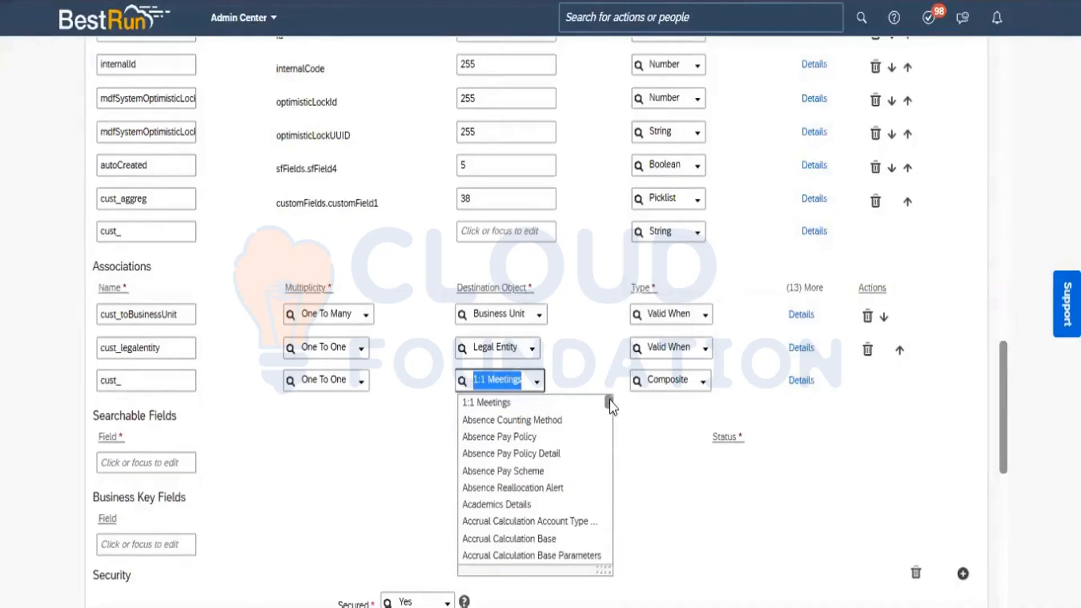
- Add an association to the Division object definition with the name location in lowercase
click(136, 383)
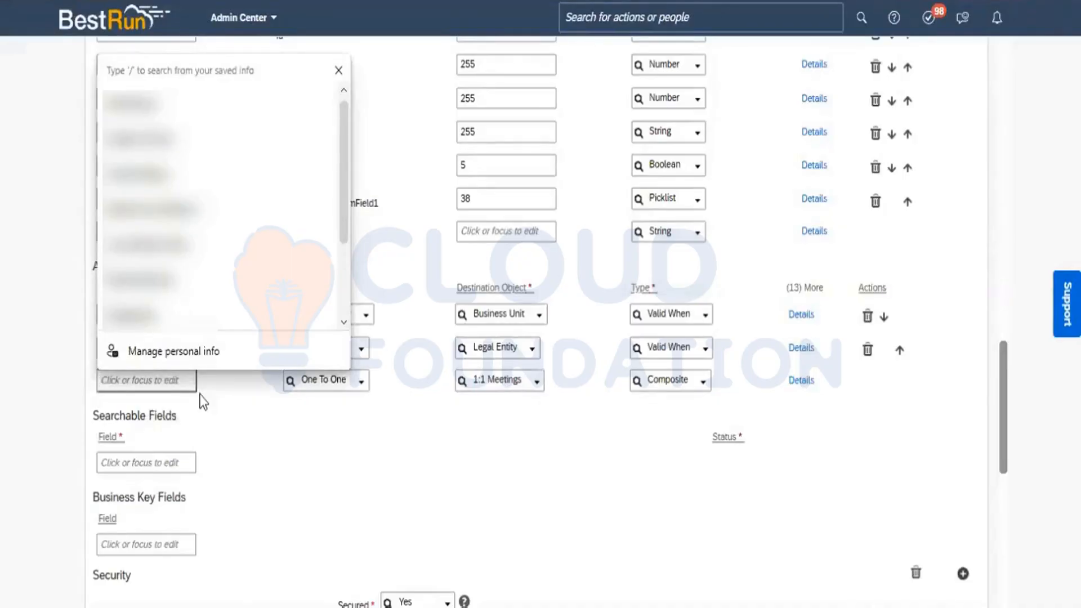
text(LOCAT)
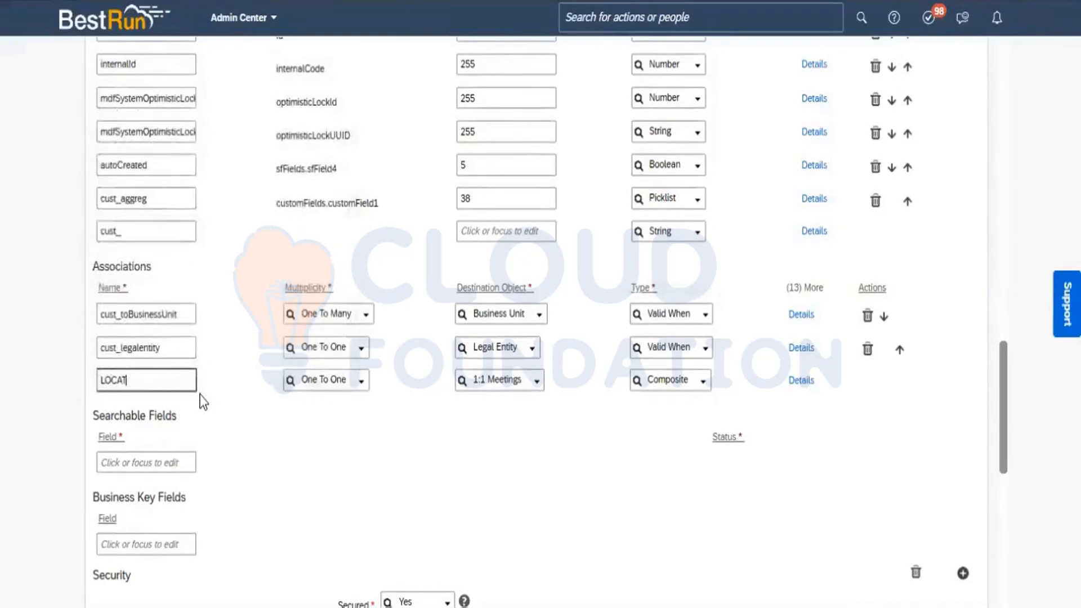
text(ION)
key(BackSpace)
key(BackSpace)
key(BackSpace)
key(BackSpace)
key(BackSpace)
key(BackSpace)
key(BackSpace)
key(BackSpace)
text(location)
click(202, 401)
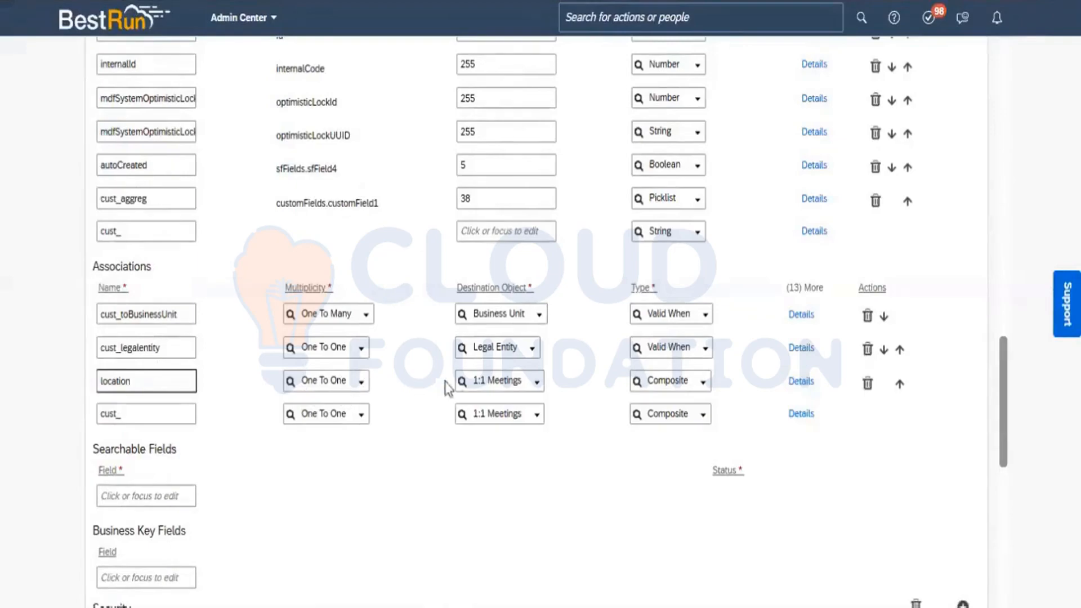
- Check which object definition the new location association belongs to and return to its Associations section
click(490, 382)
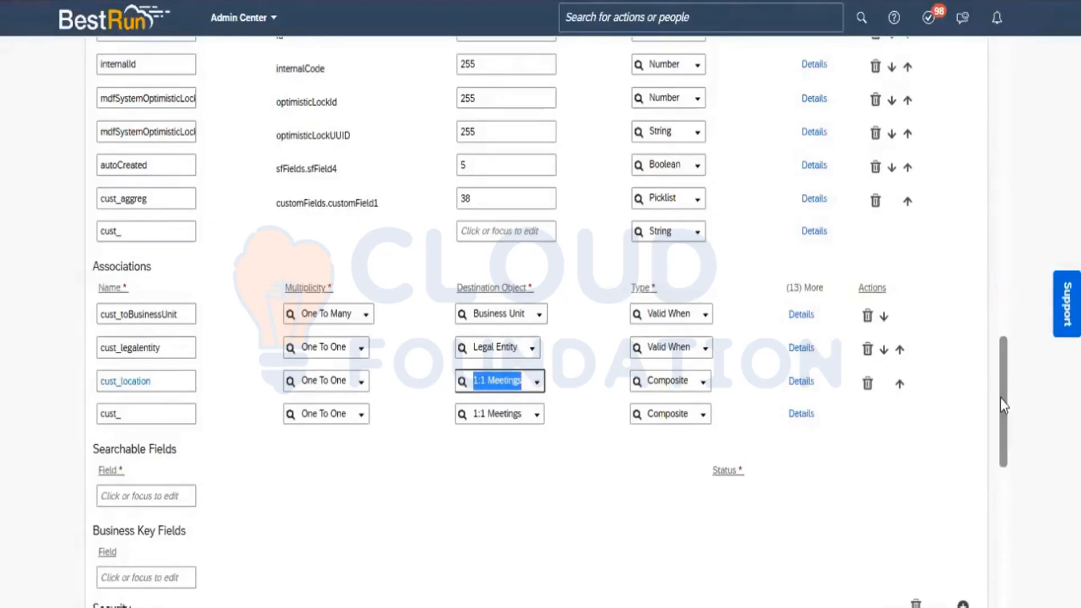
drag(1001, 397, 1010, 81)
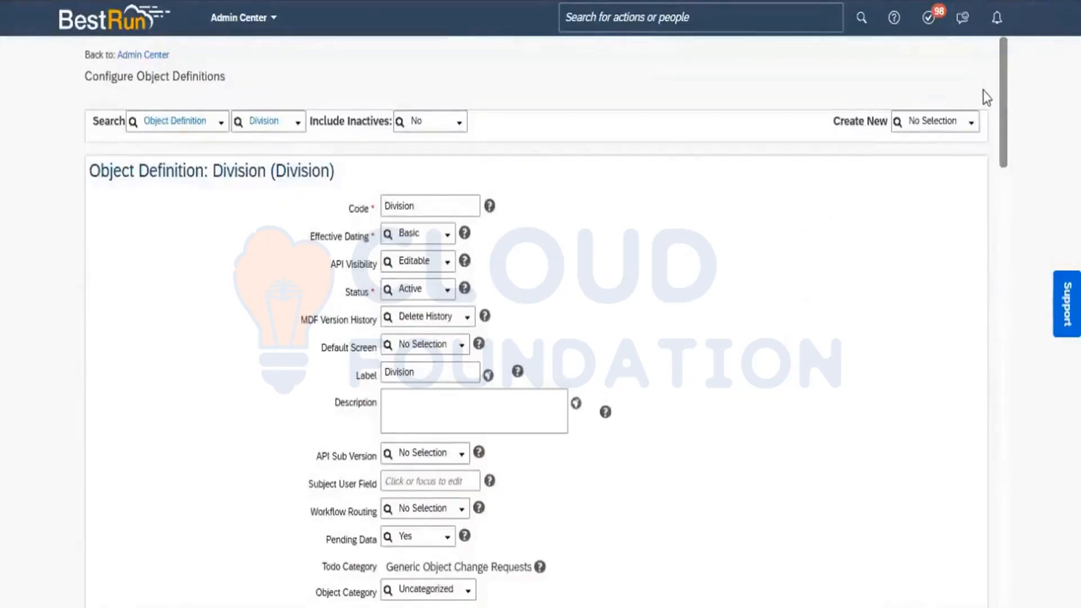
drag(1002, 114, 1015, 444)
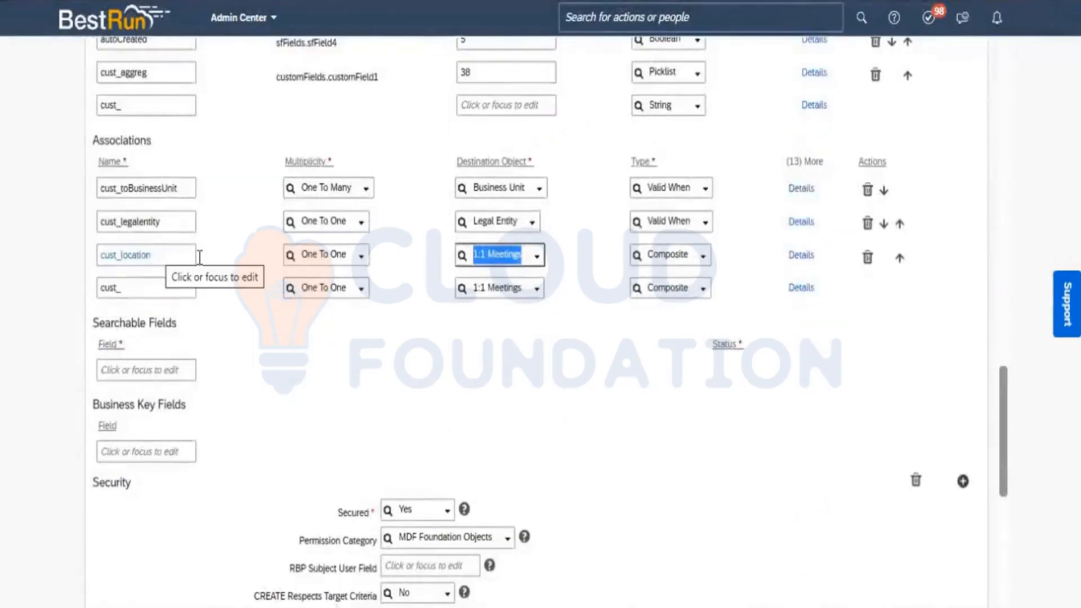
- Switch to the Excel notes and compare the MDF- FO association before migration with its wrapper-based form after migration
key(alt+Tab)
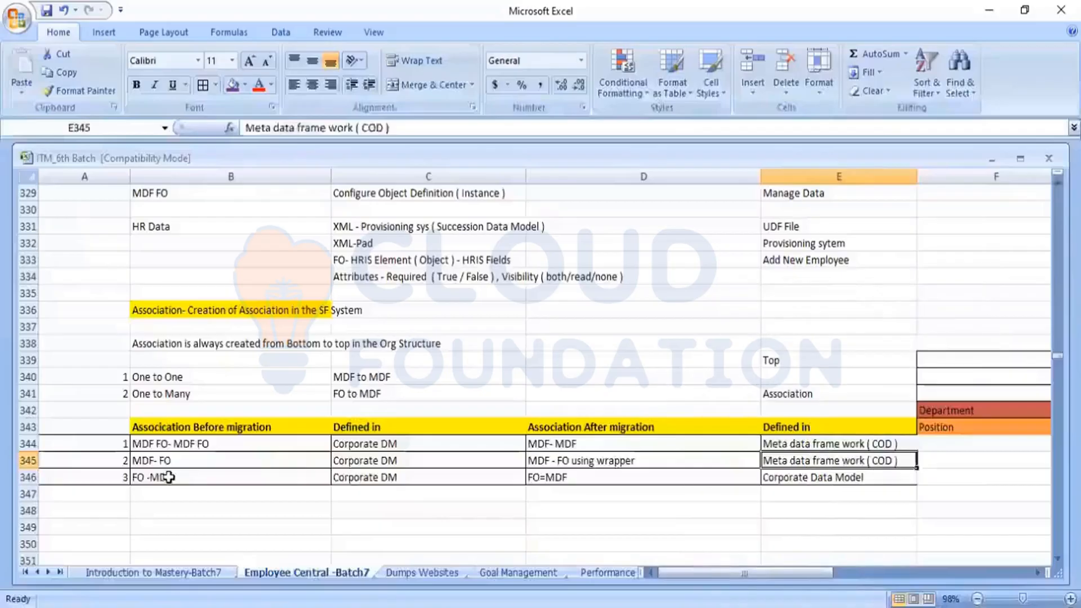
click(167, 477)
click(163, 461)
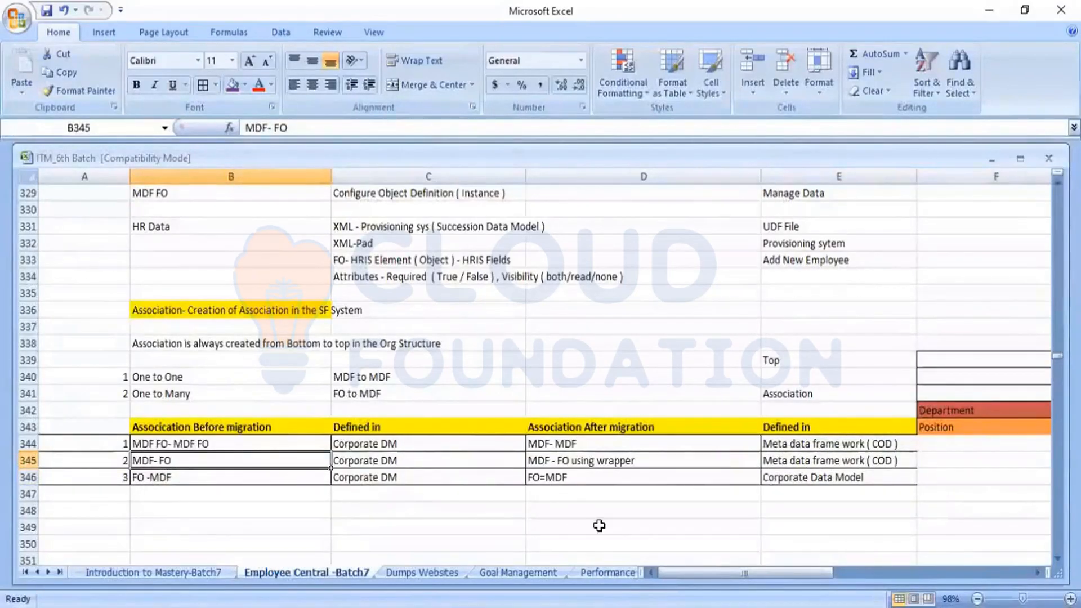
click(612, 460)
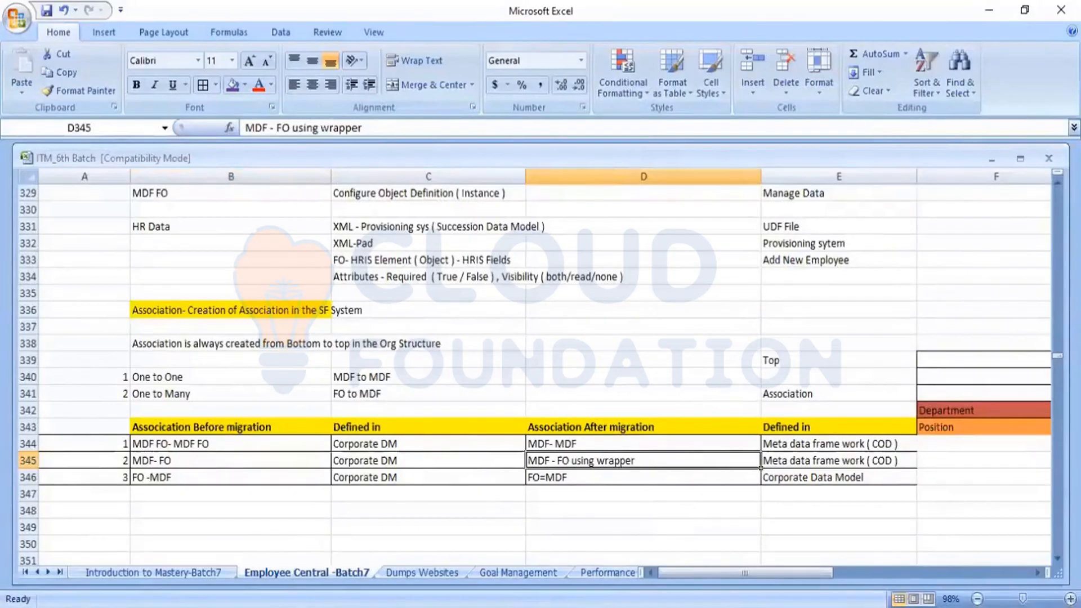
key(alt+Tab)
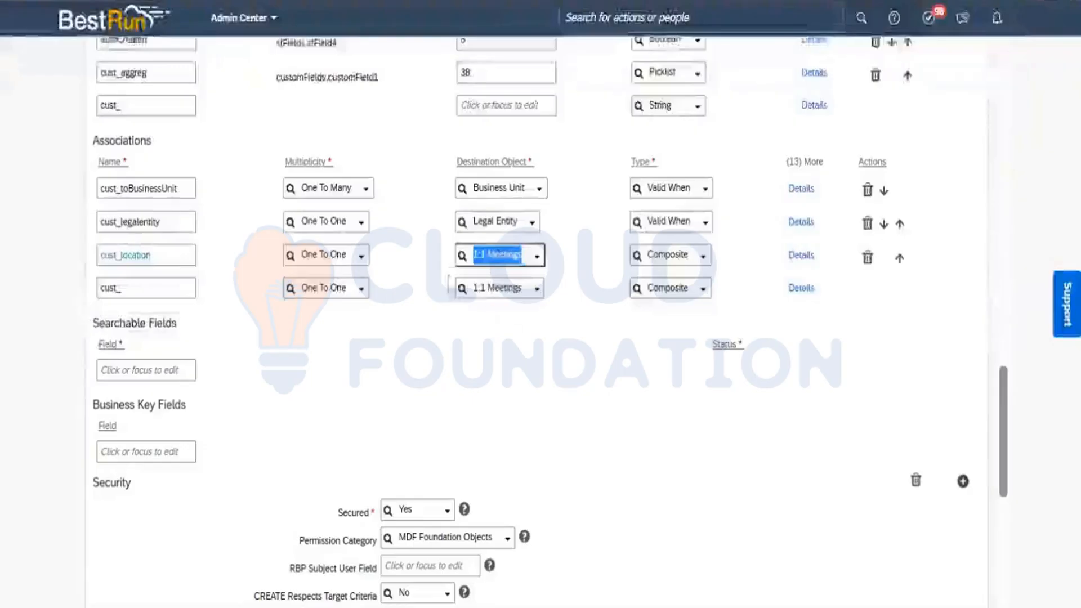
- Search the destination objects for "wrapper" and set the cust_location association's destination to Location Wrapper
click(538, 257)
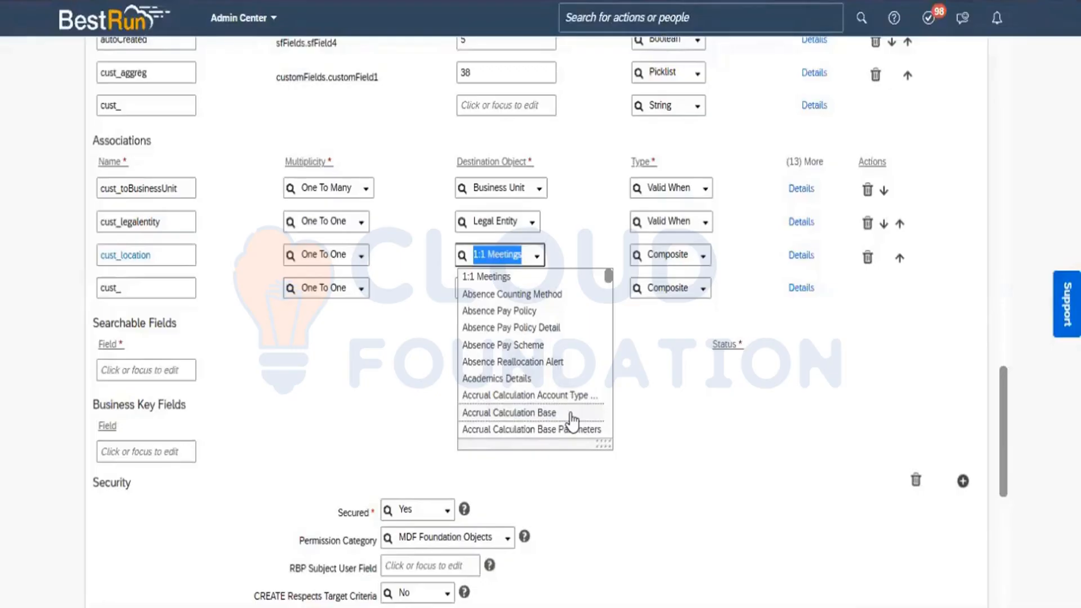
text(wr)
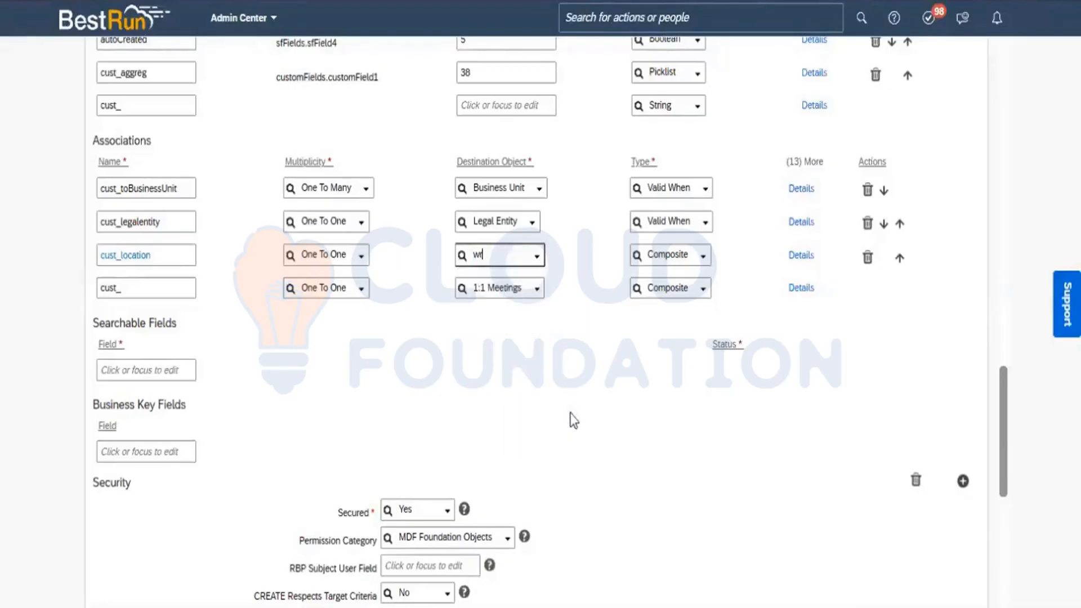
text(apper)
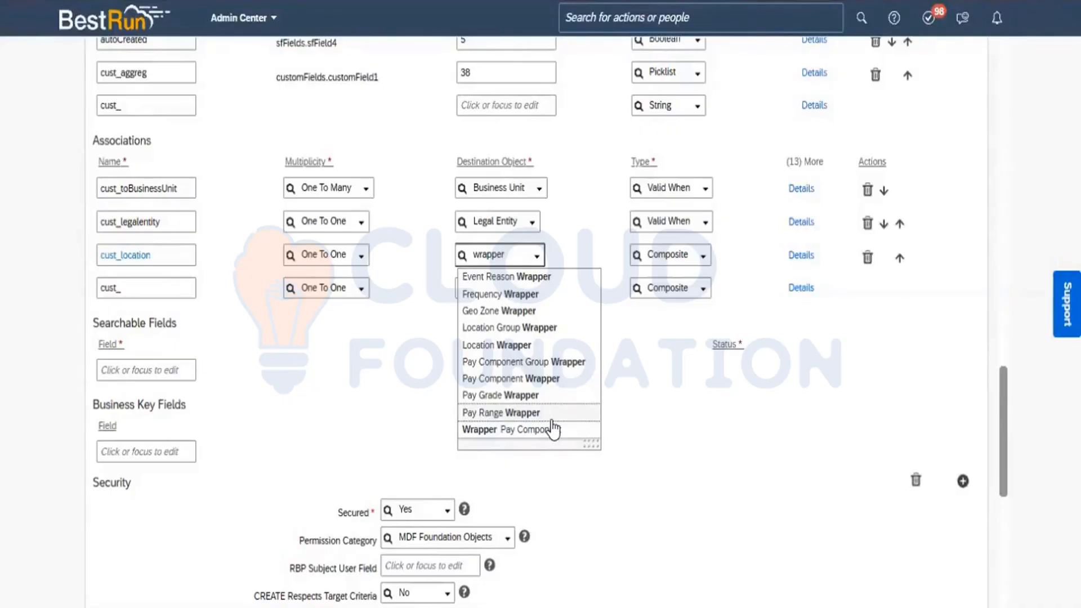
click(510, 347)
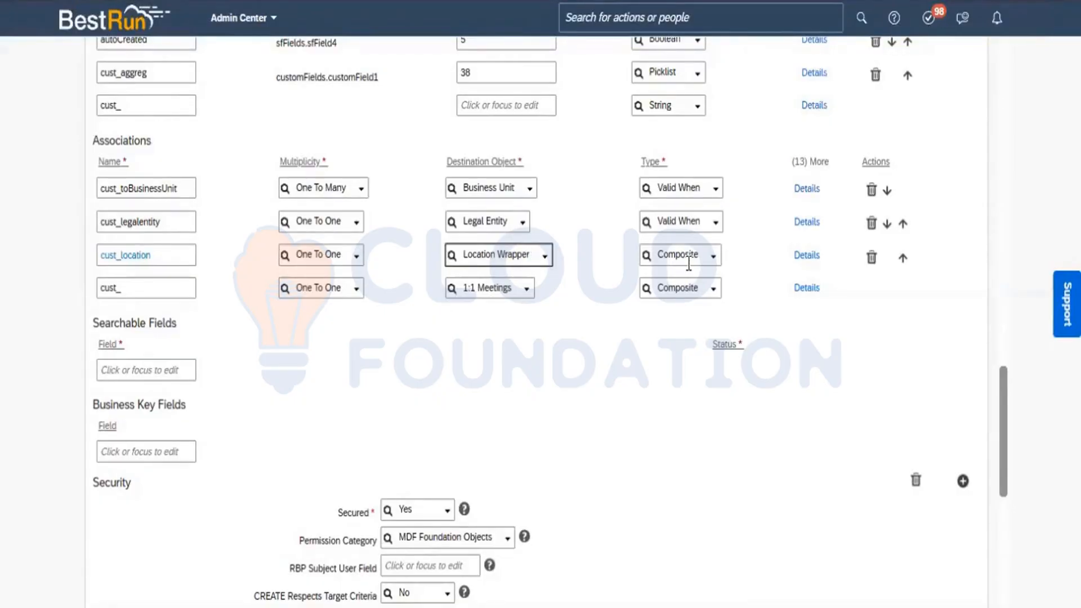
- Open the cust_location association's details and set its label to Location
click(805, 256)
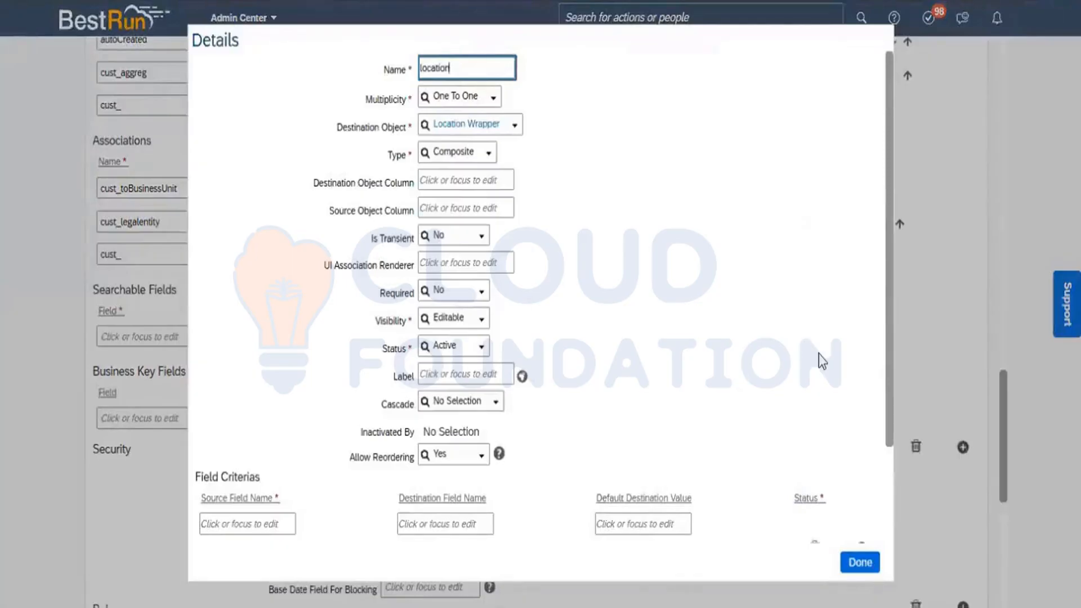
click(433, 375)
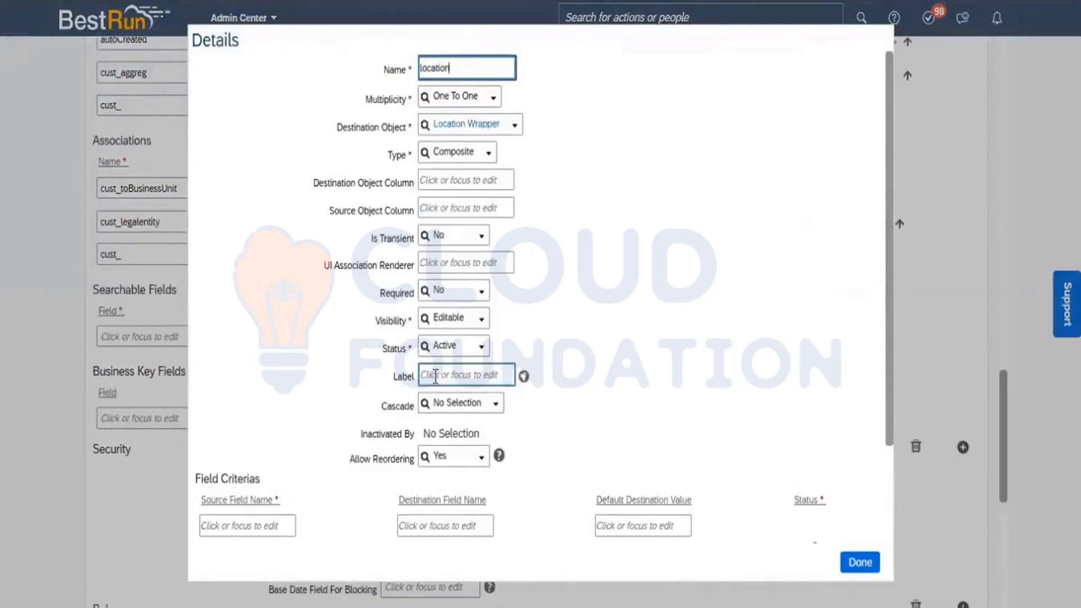
text(Locat)
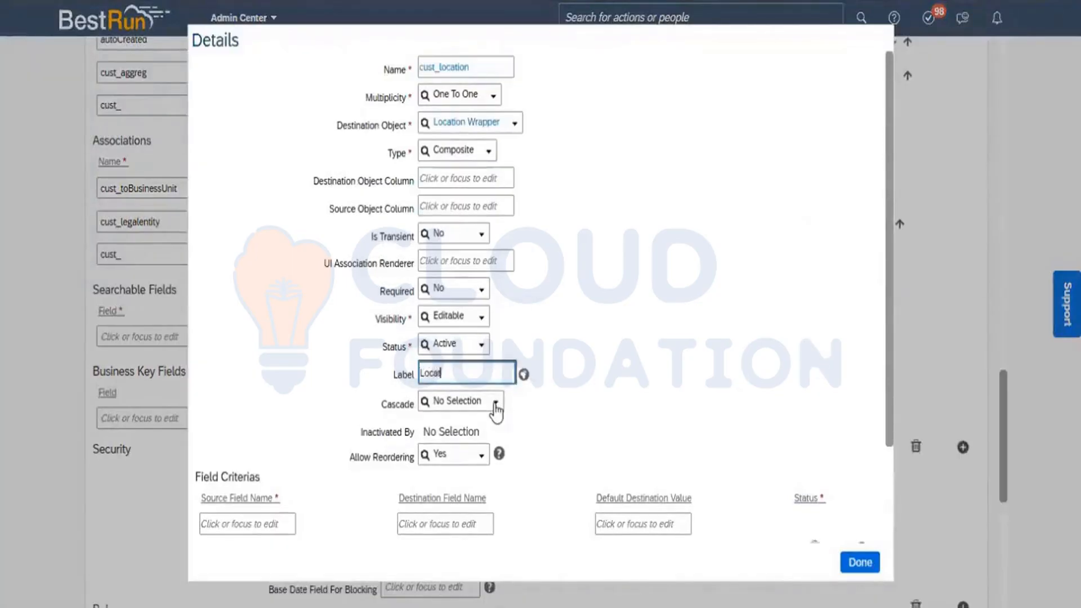
text(ion)
click(590, 403)
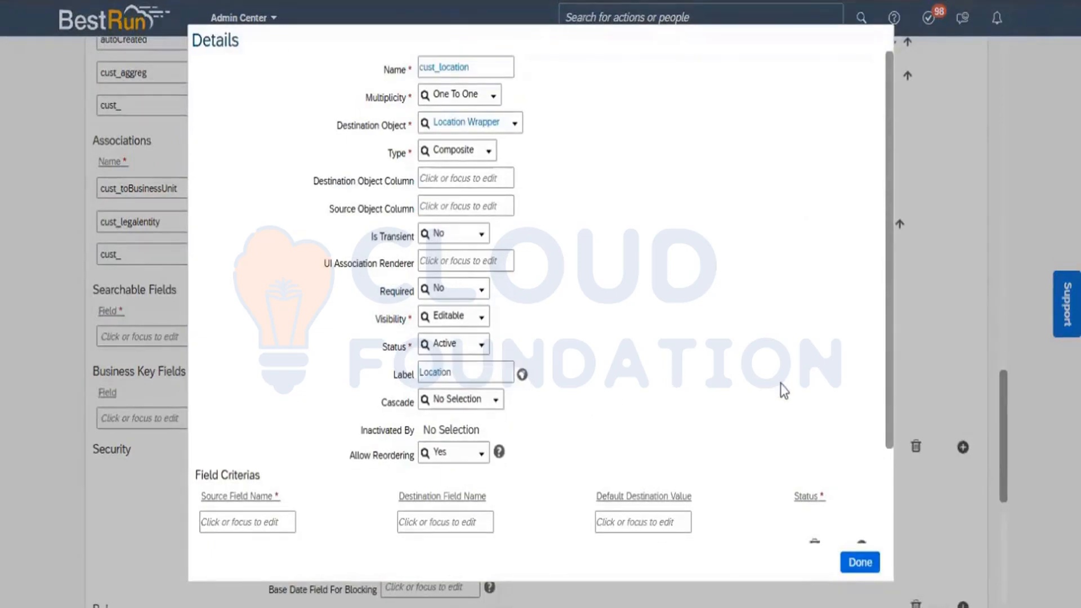
- Set the default value of the label's translations to Location and accept the association details
click(521, 375)
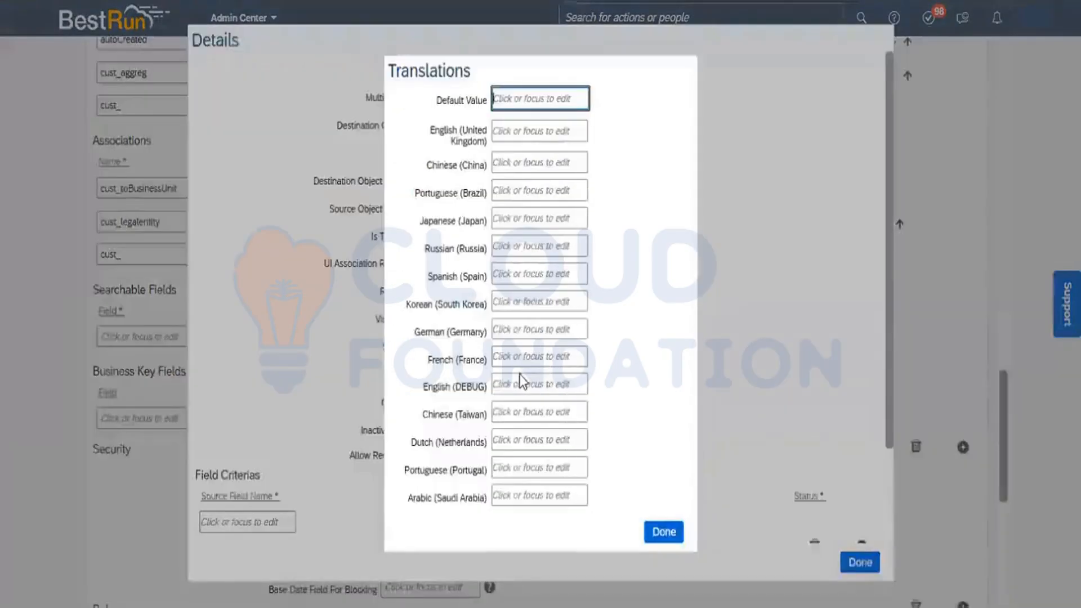
text(Locati)
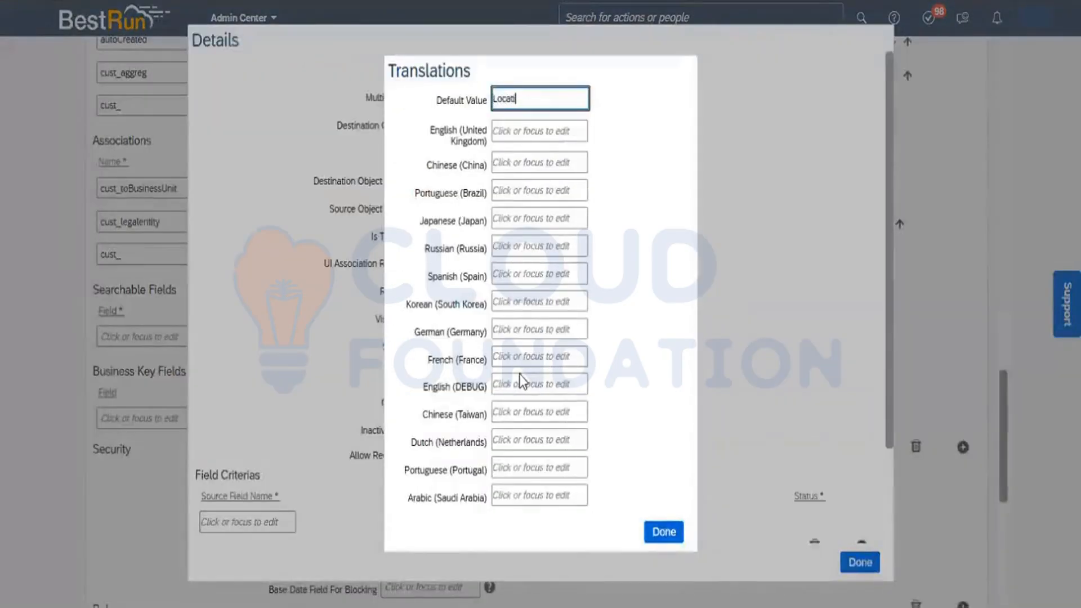
text(on)
click(662, 532)
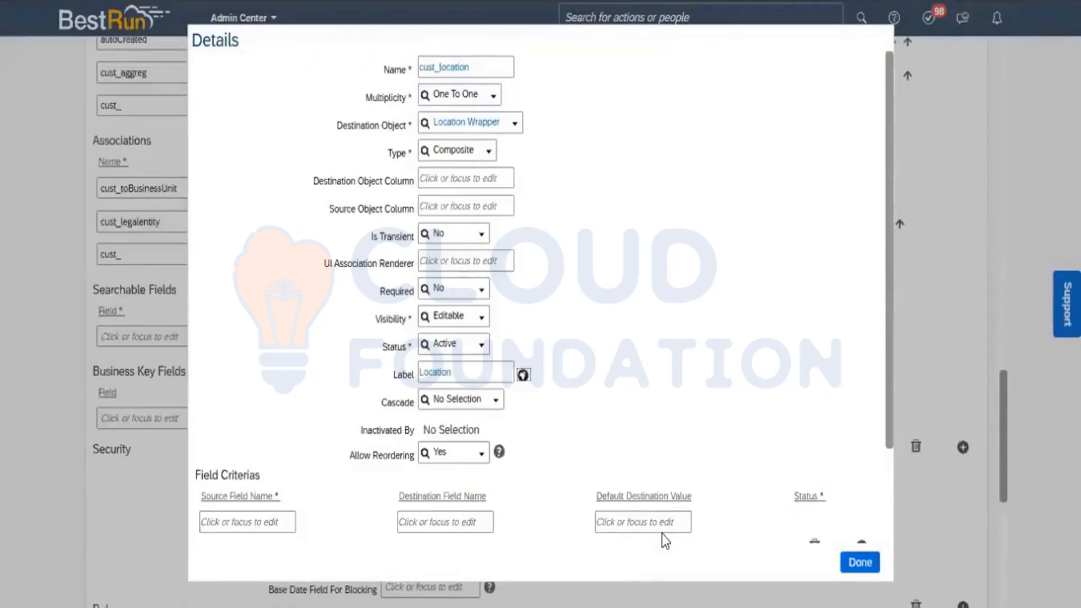
click(872, 562)
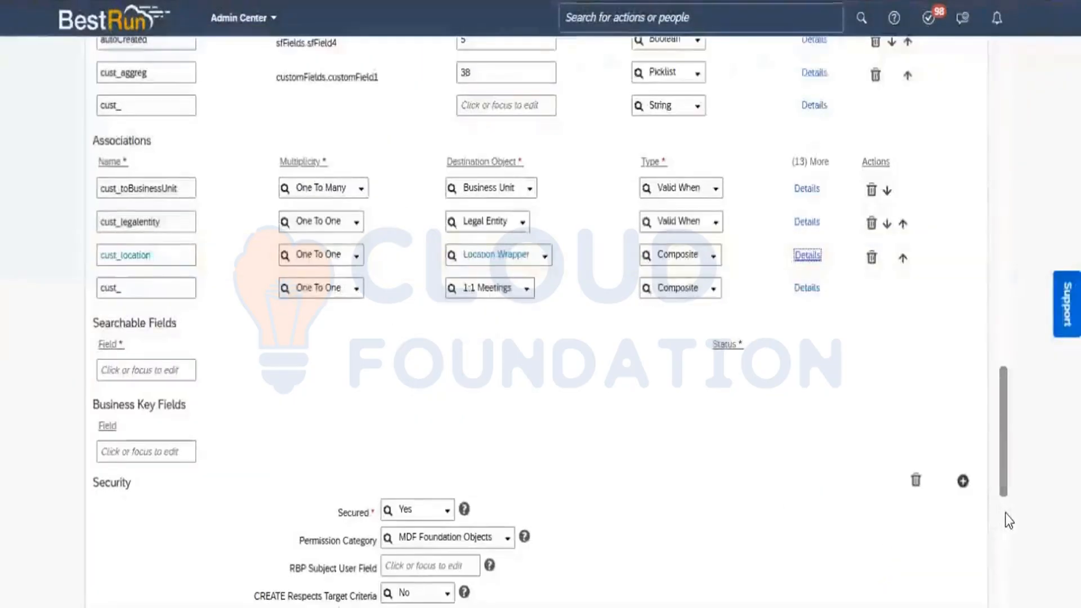
- Save the Division object definition and look through the saved definition down to its lower sections
scroll(1005, 512, down, 8)
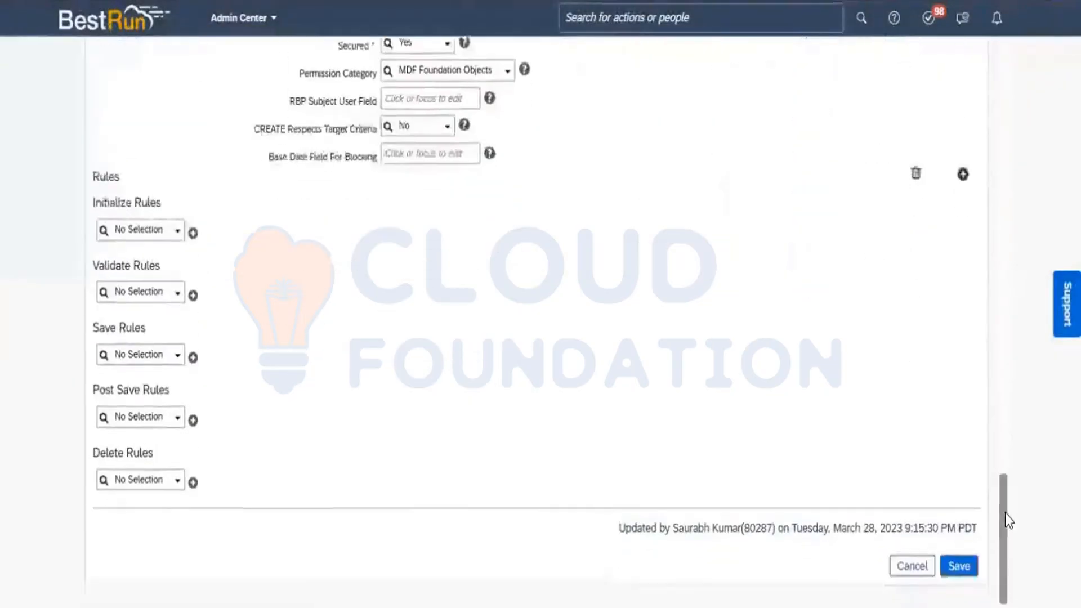
click(961, 553)
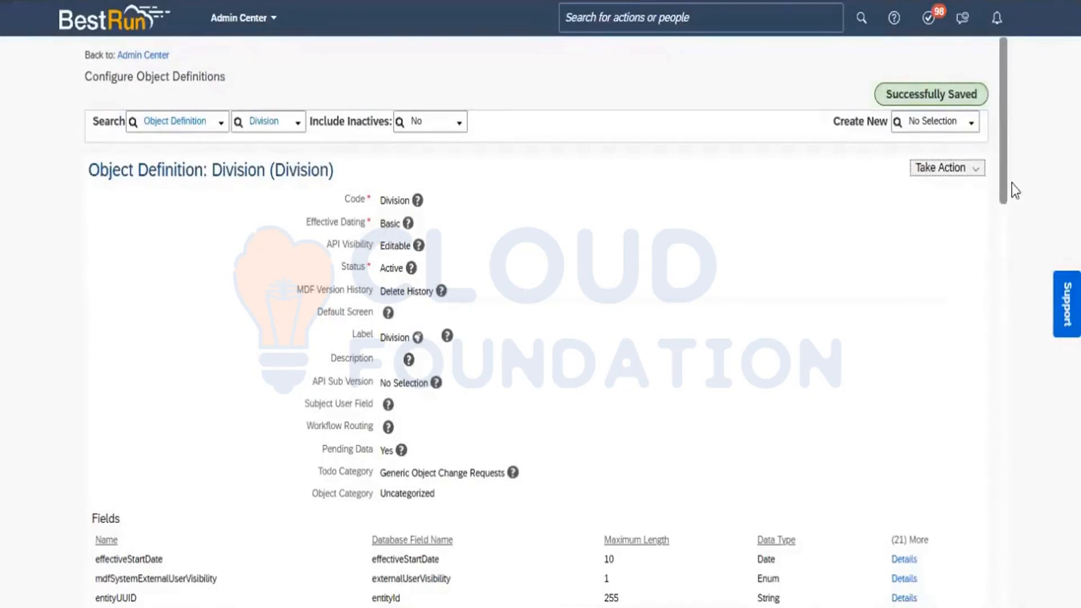
drag(1005, 175, 1008, 393)
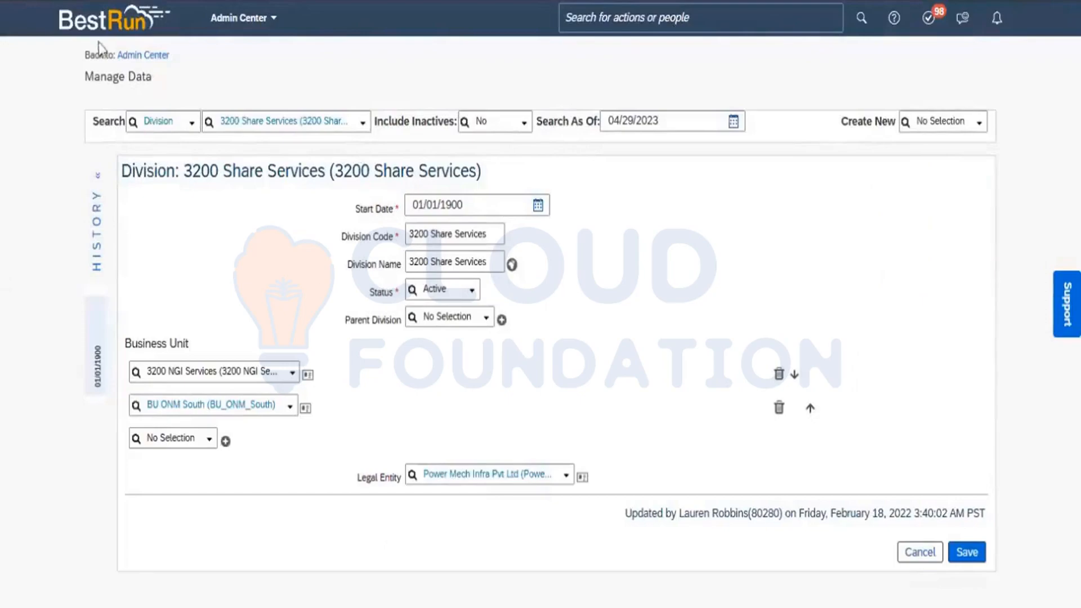
- Reload the 3200 Share Services division record in Manage Data, discarding its unsaved edits
key(F5)
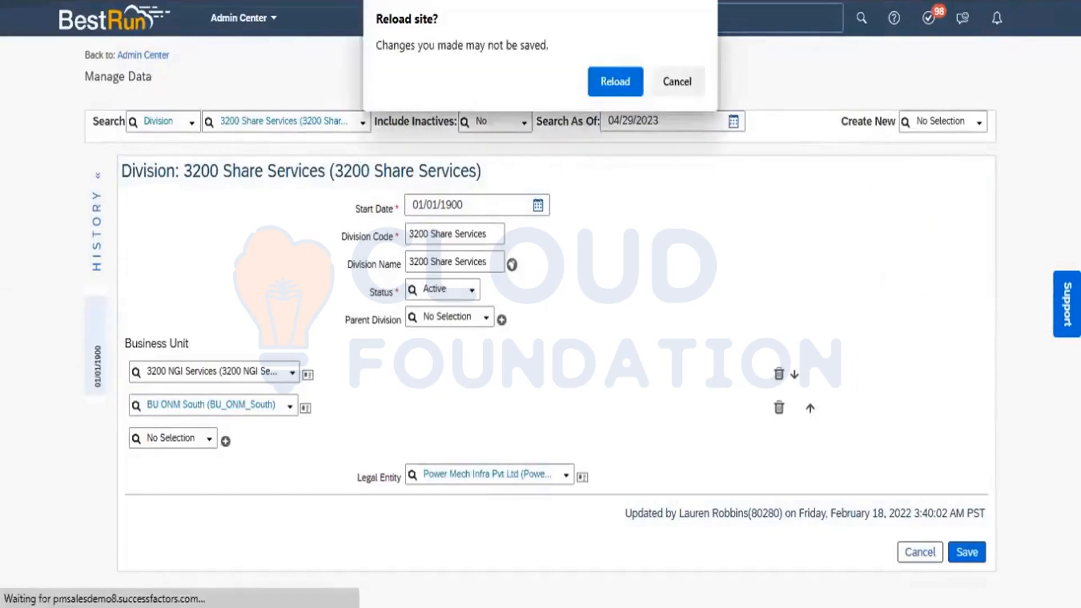
click(600, 78)
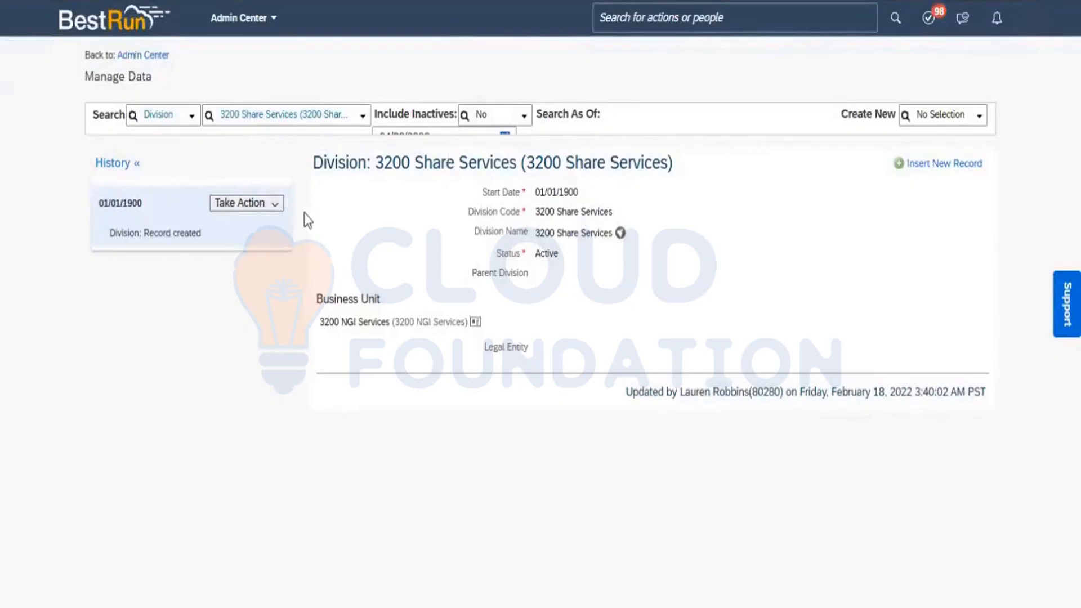
- Open the 3200 Share Services division record for correction and list the choices of its Location association field
click(276, 204)
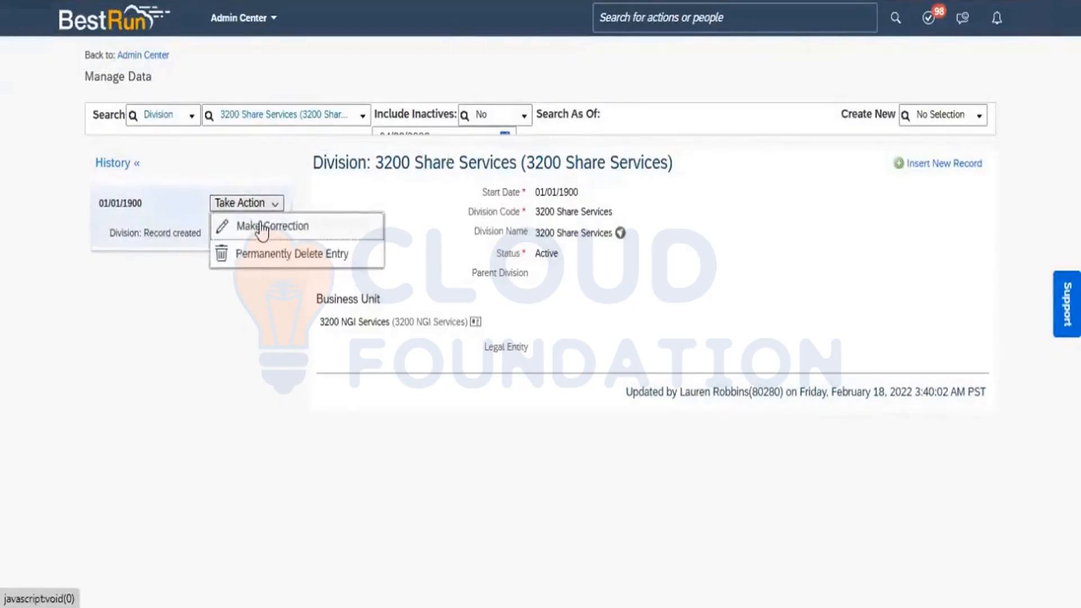
click(262, 227)
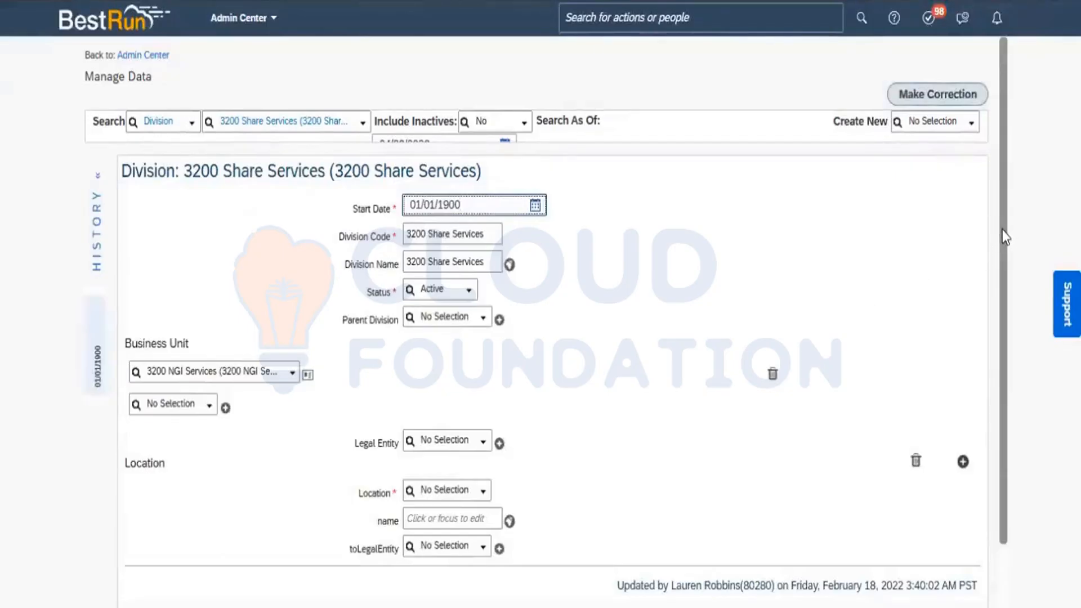
scroll(1016, 298, down, 2)
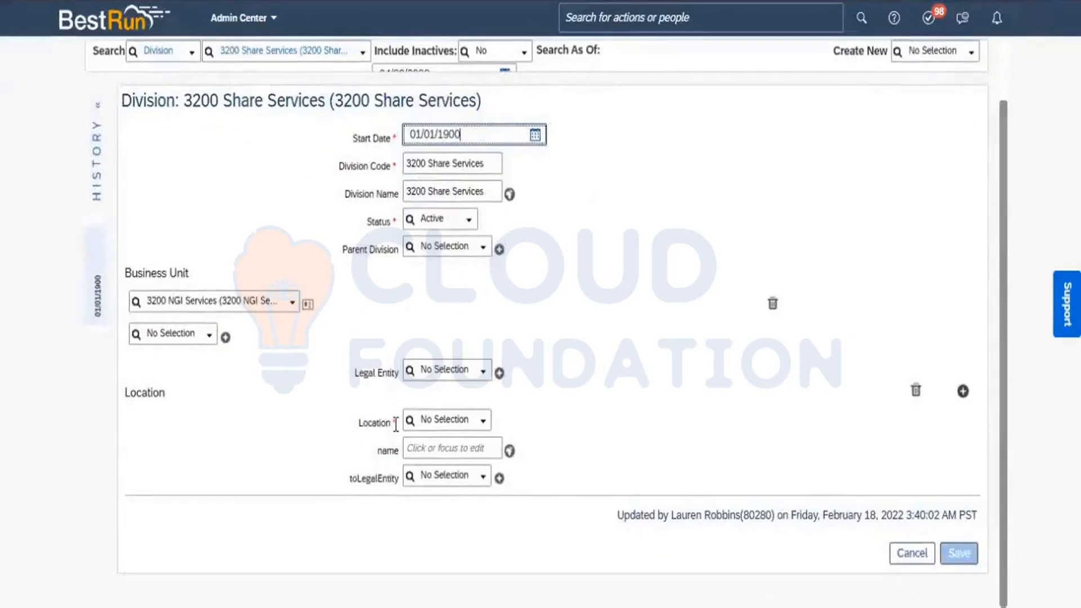
click(483, 423)
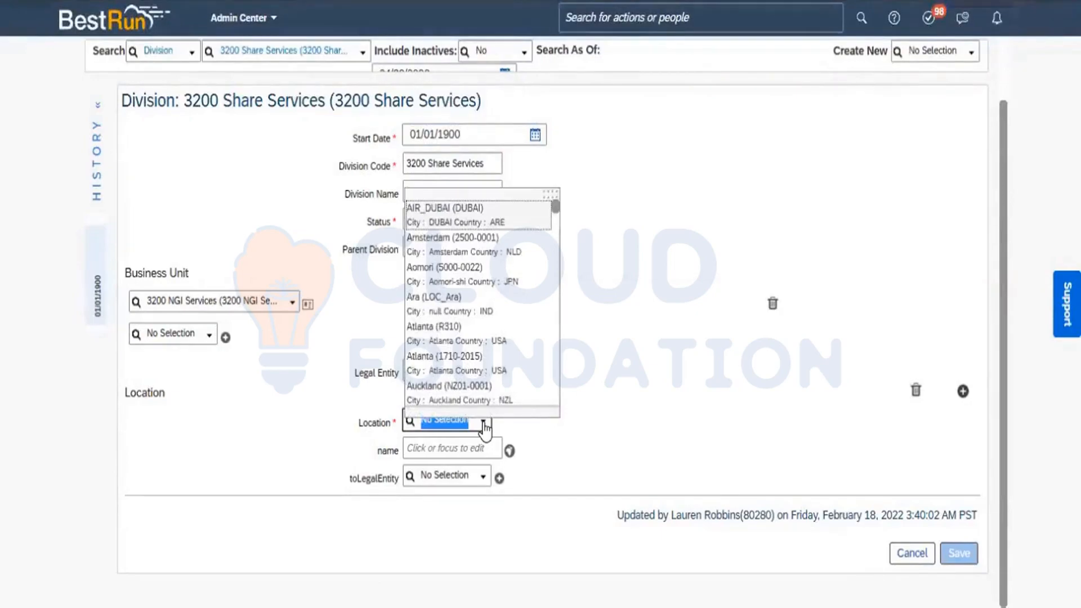
click(287, 418)
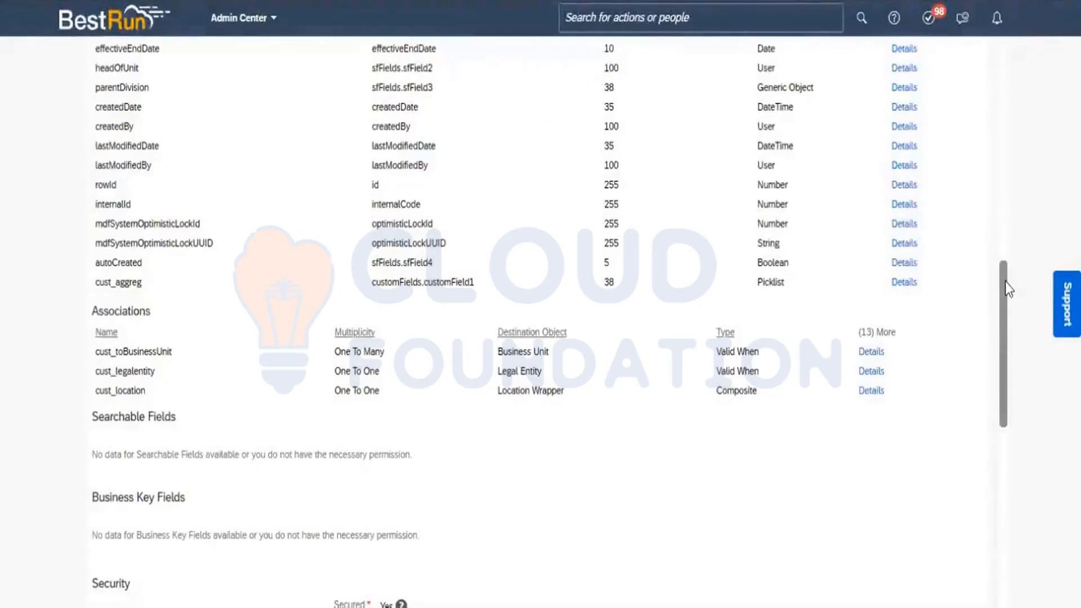
- Open the Division object definition for correction and delete its cust_location association
drag(1004, 281, 1005, 59)
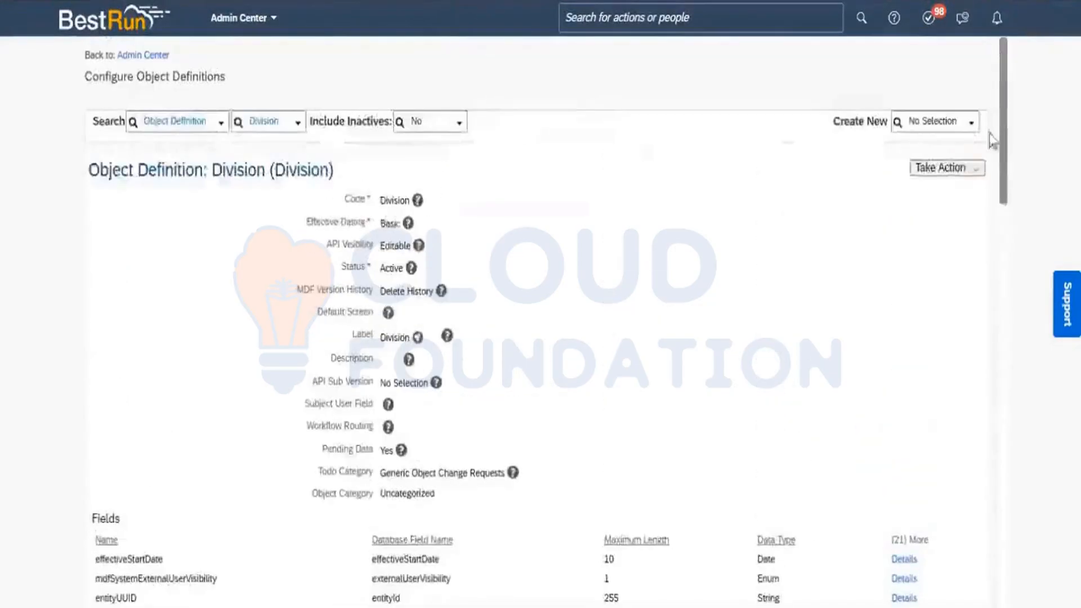
click(980, 170)
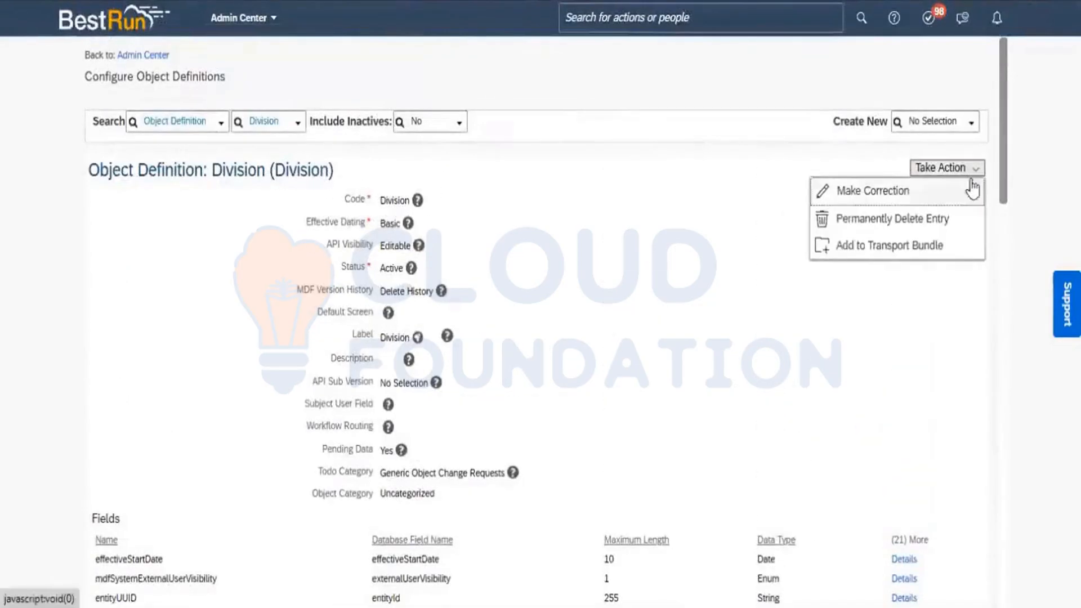
click(929, 195)
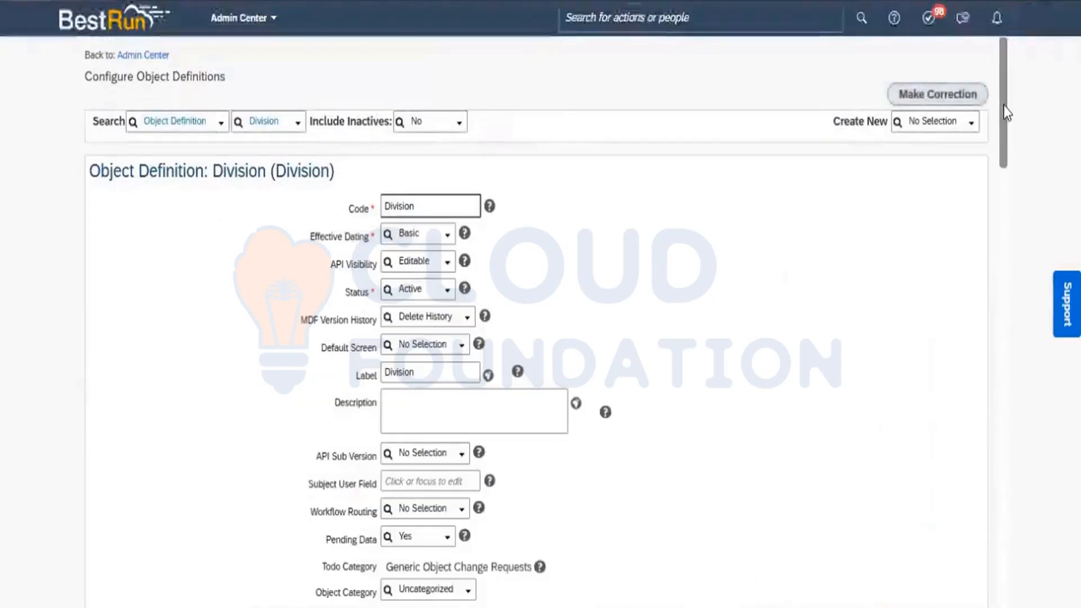
scroll(1013, 225, down, 1)
scroll(1013, 225, down, 15)
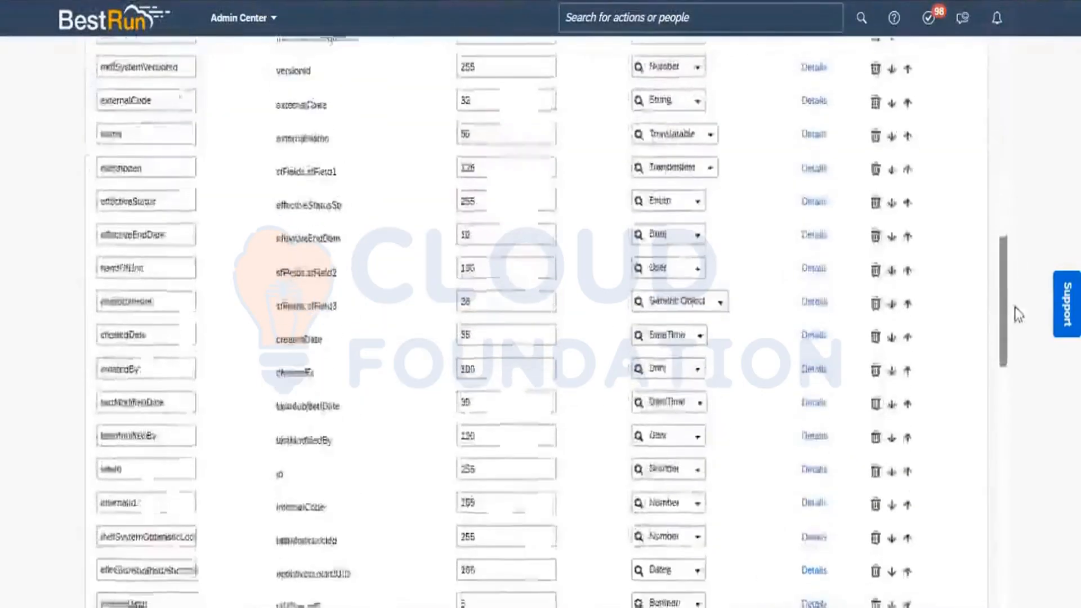
scroll(1019, 405, down, 3)
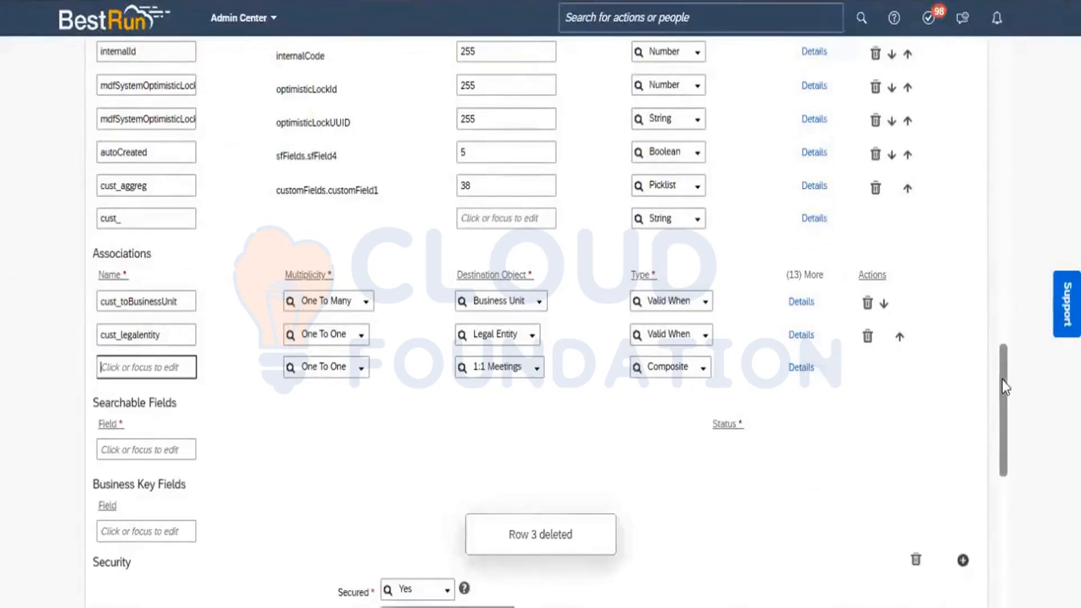
- Save the Division object definition, approving the removal of the cust_location association and its data
scroll(1016, 538, down, 2)
scroll(1017, 538, down, 10)
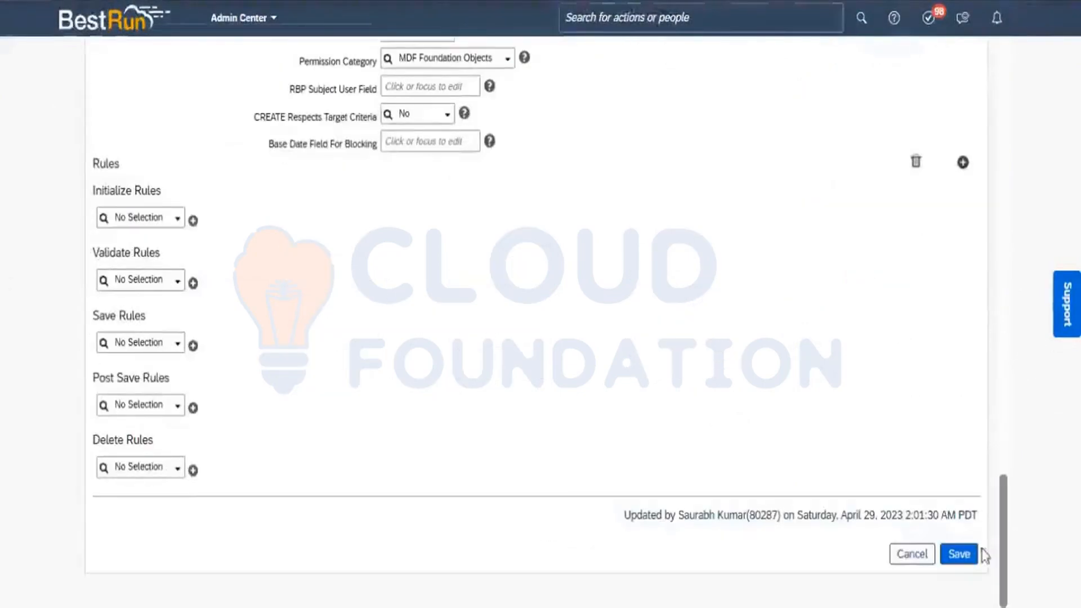
click(959, 555)
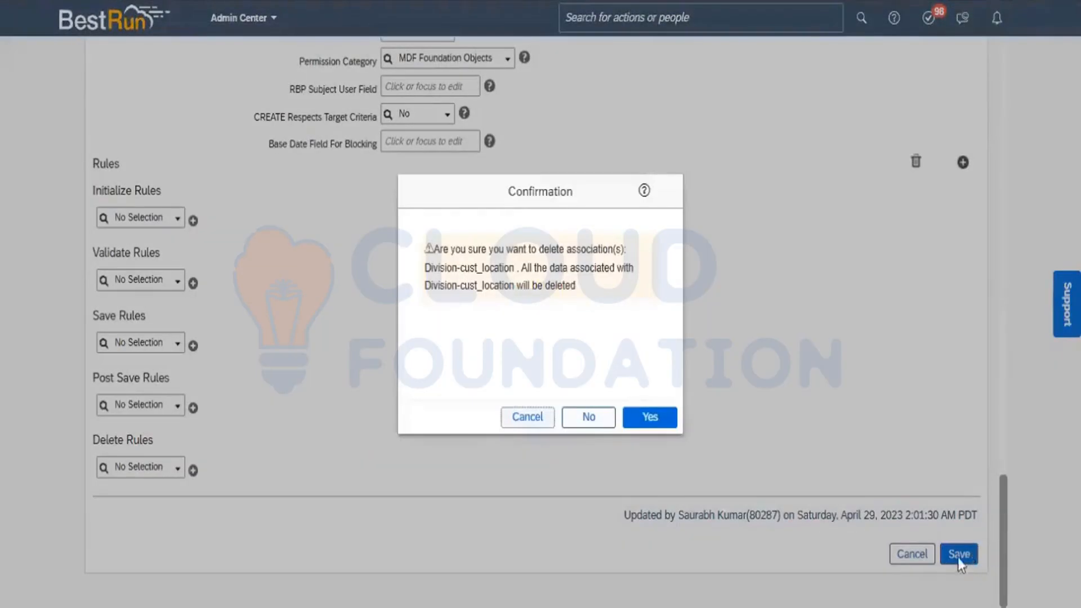
click(648, 418)
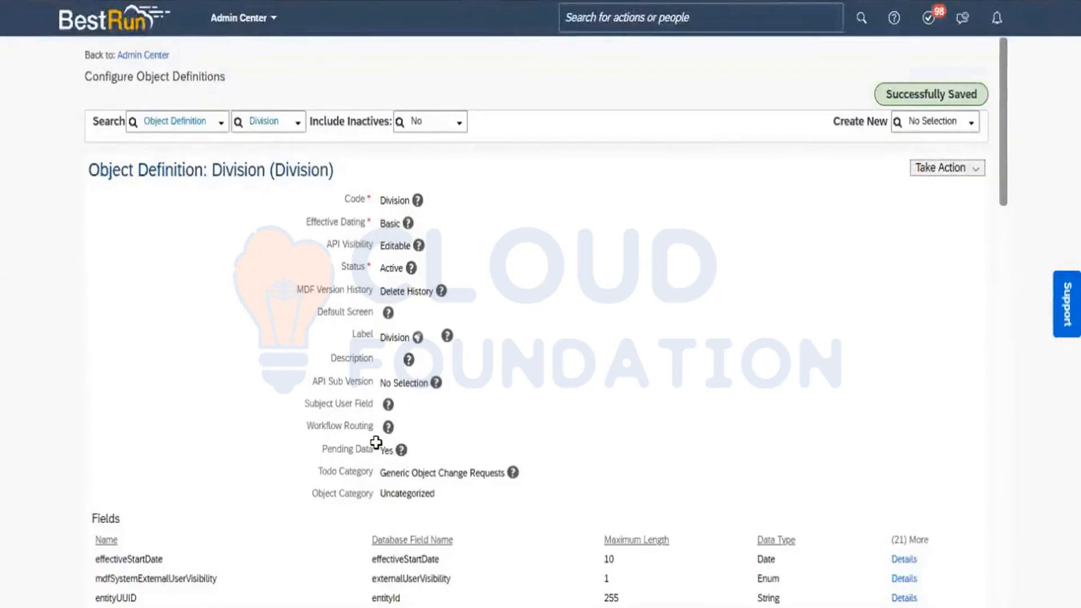
- Switch to the Excel notes and go from the MDF- FO entry to the FO -MDF entry in the before-migration column
key(alt+Tab)
click(145, 458)
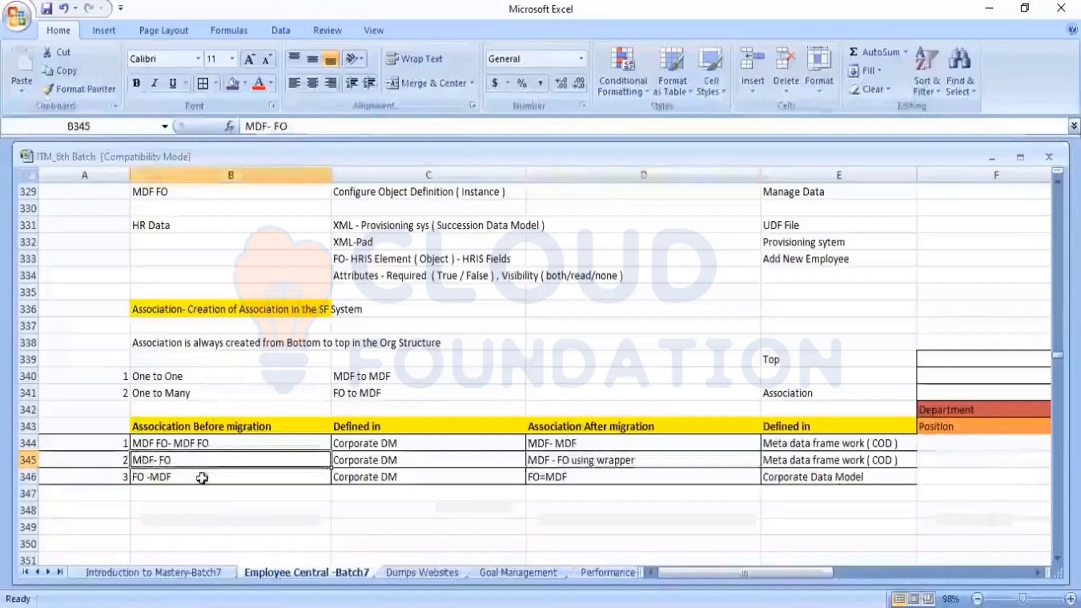
click(185, 479)
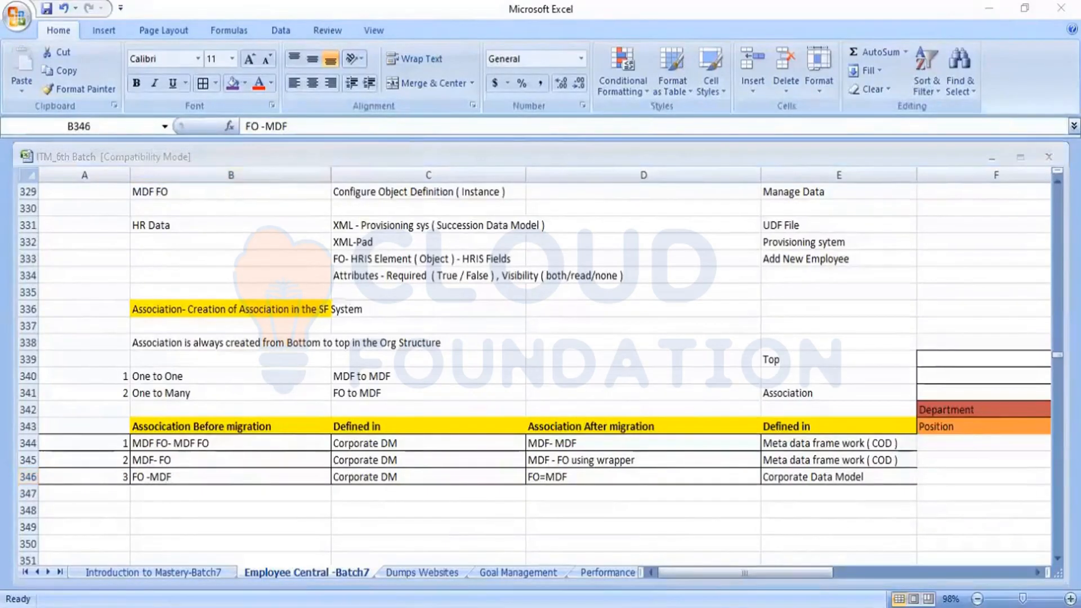
- Switch to XMLPad, expand the corporate data model in table form, widen the first hris-associations column, and select the location element
key(alt+Tab)
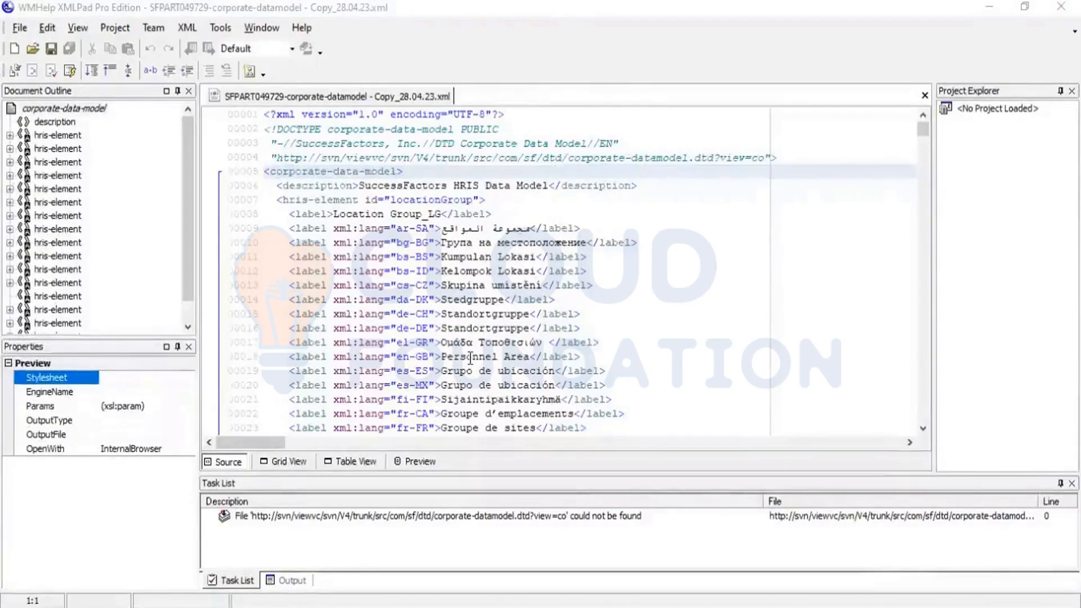
click(360, 461)
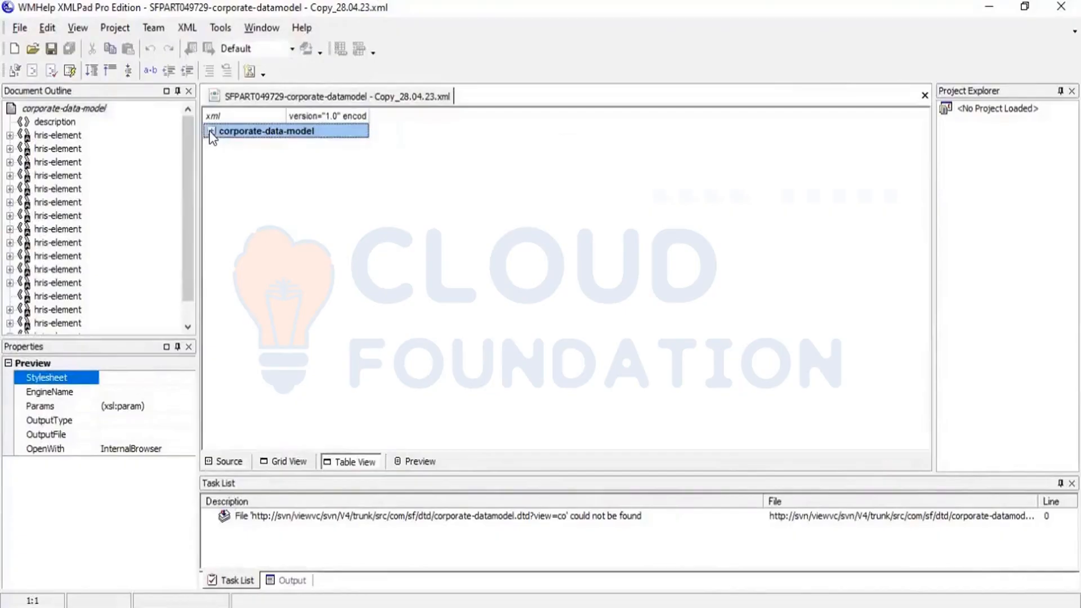
click(211, 131)
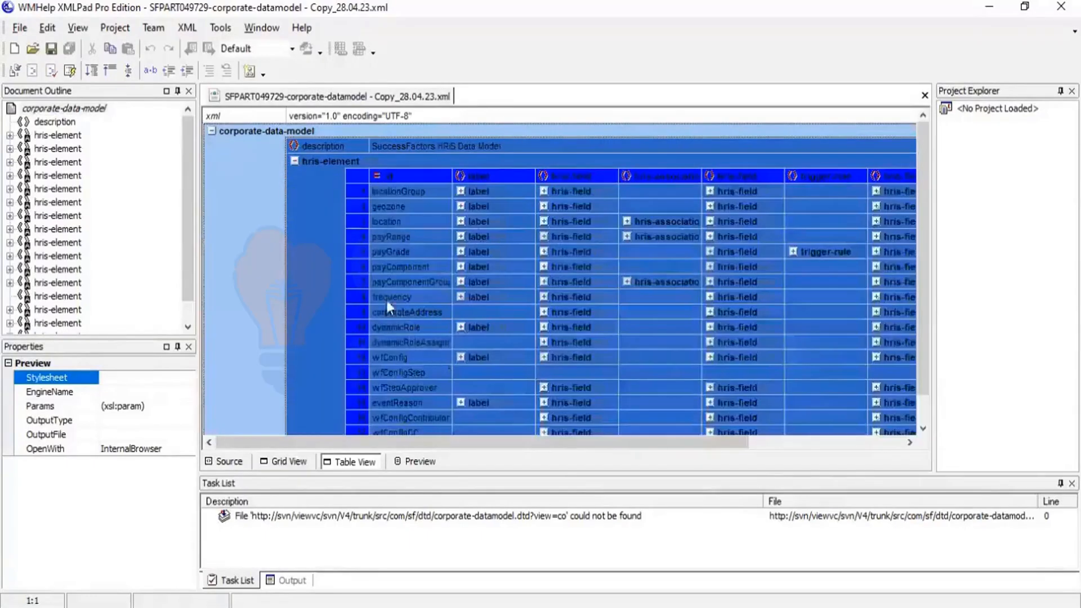
click(387, 300)
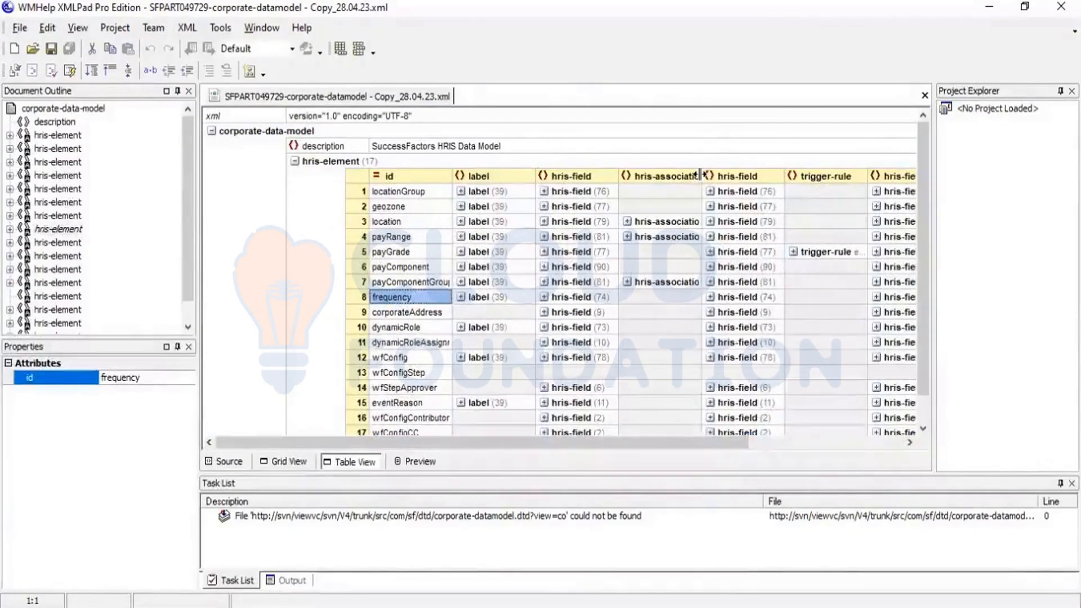
drag(701, 176, 729, 174)
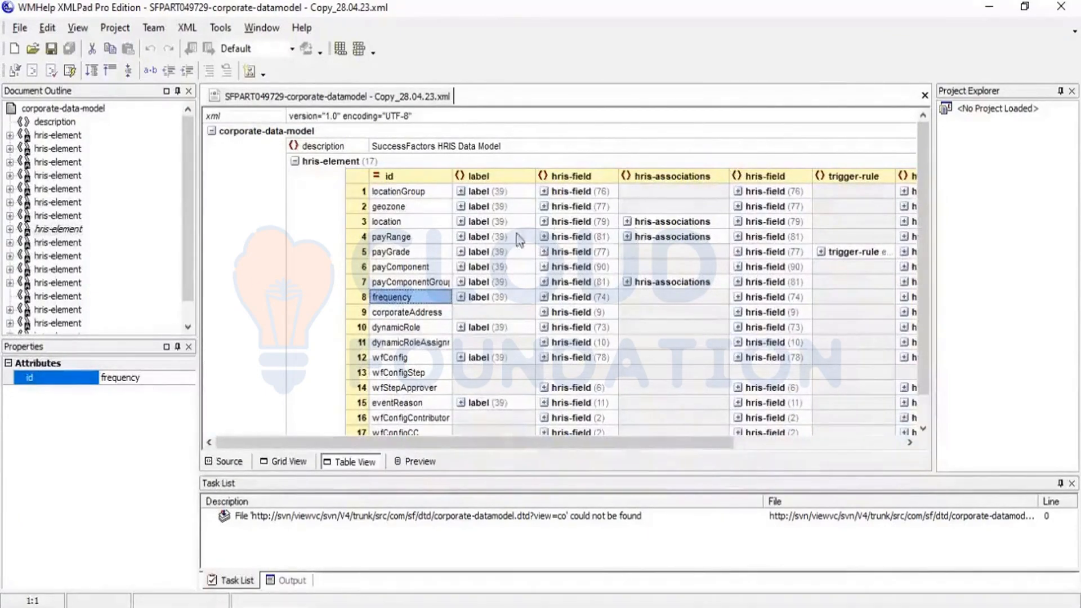
click(415, 225)
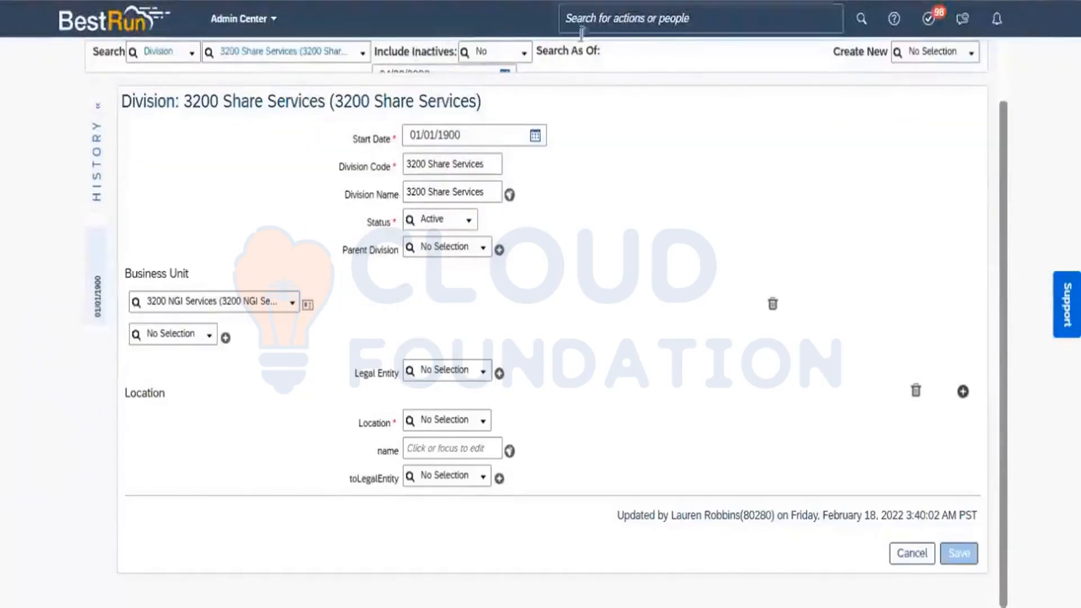
- Switch to SuccessFactors, search the actions for "MAnage org" and open Manage Organization, Pay and Job Structures
click(606, 19)
text(MAnage pr)
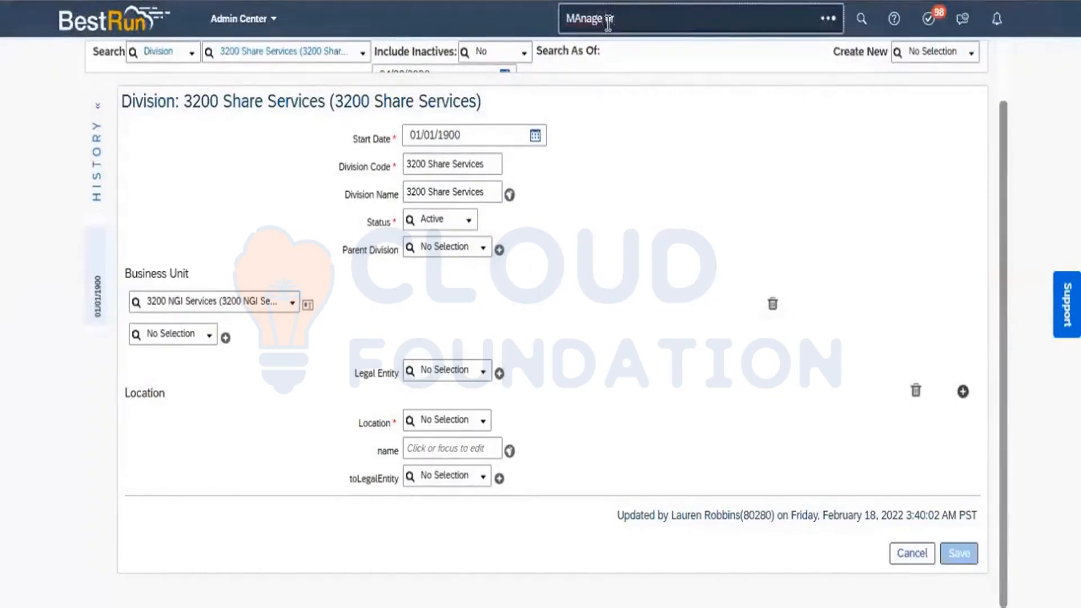
text(g)
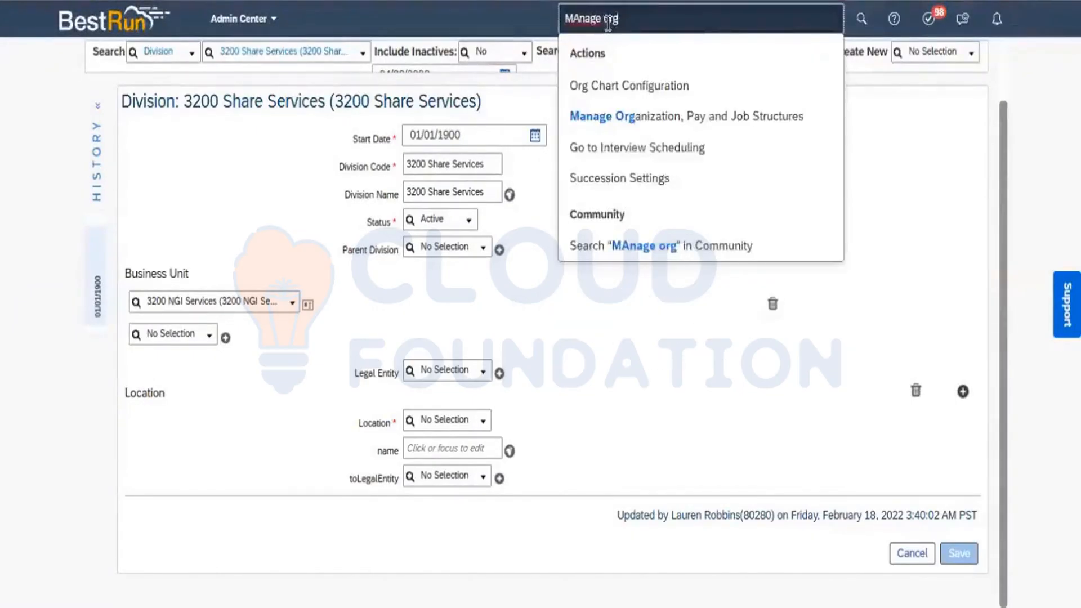
click(683, 115)
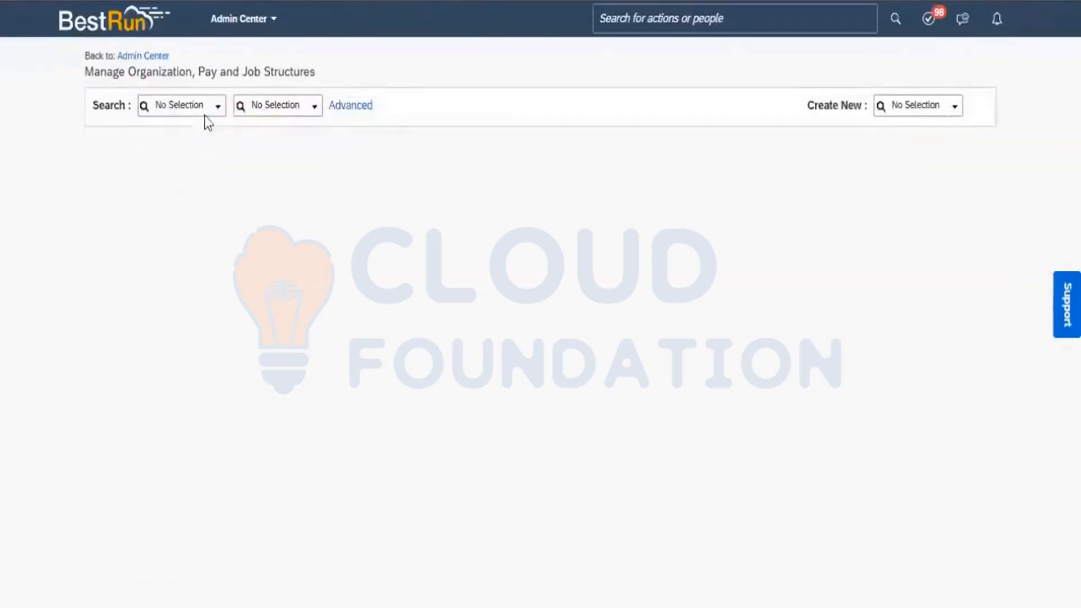
- Find the Location record AIR_DUBAI (DUBAI) and open its 01/01/2023 entry for correction
click(206, 99)
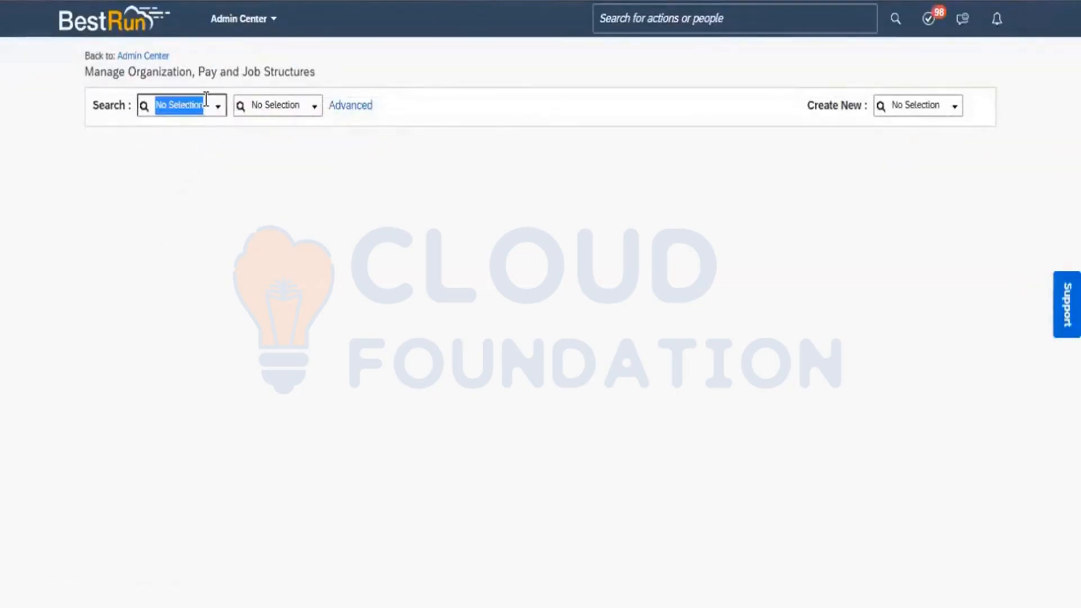
text(locat)
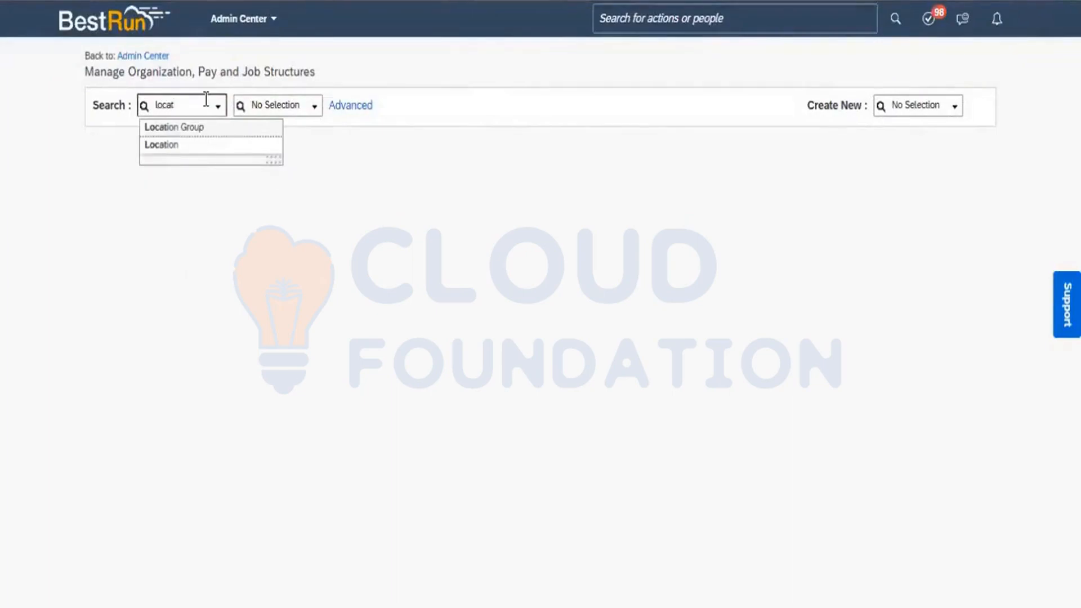
text(ion)
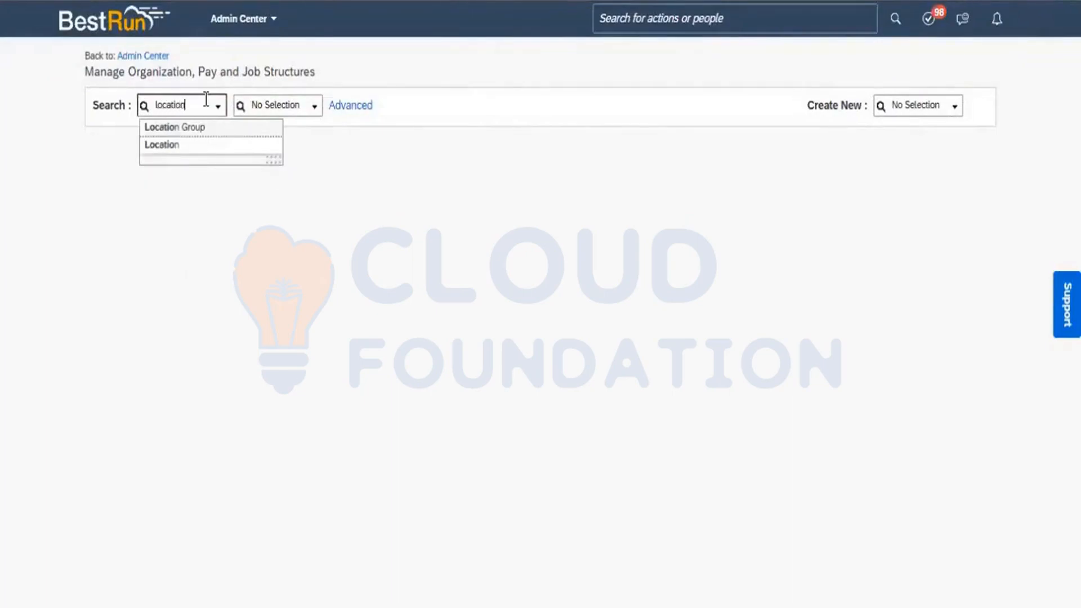
click(170, 146)
click(304, 110)
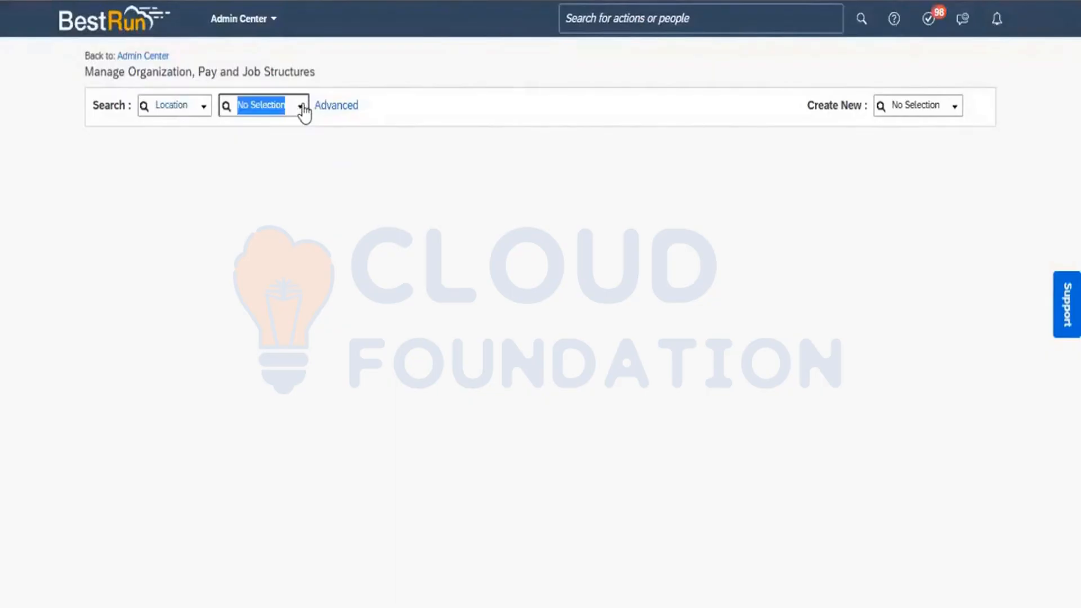
click(290, 137)
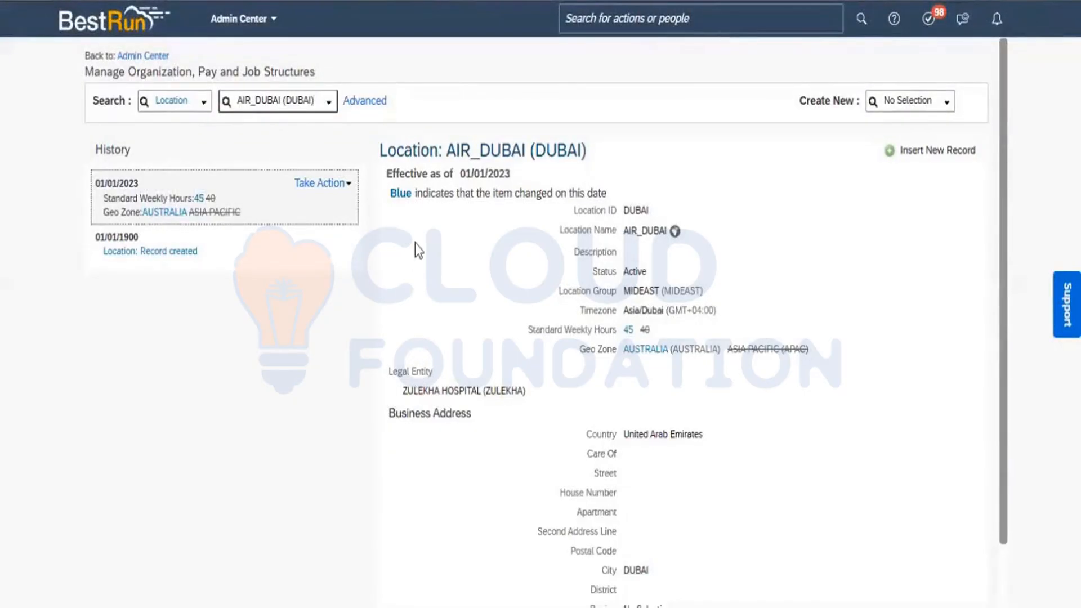
click(348, 185)
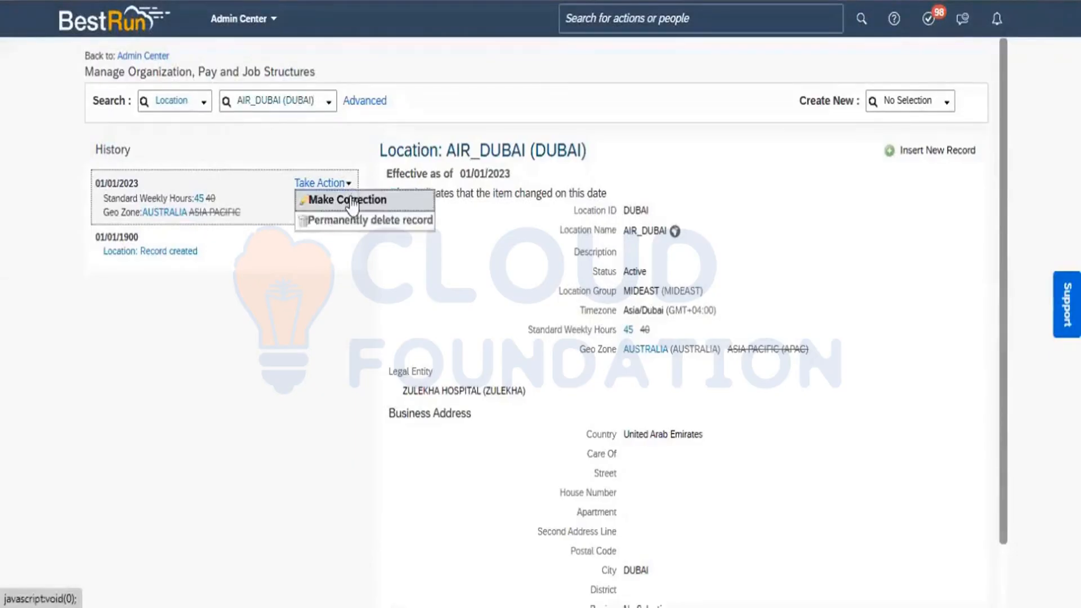
click(340, 198)
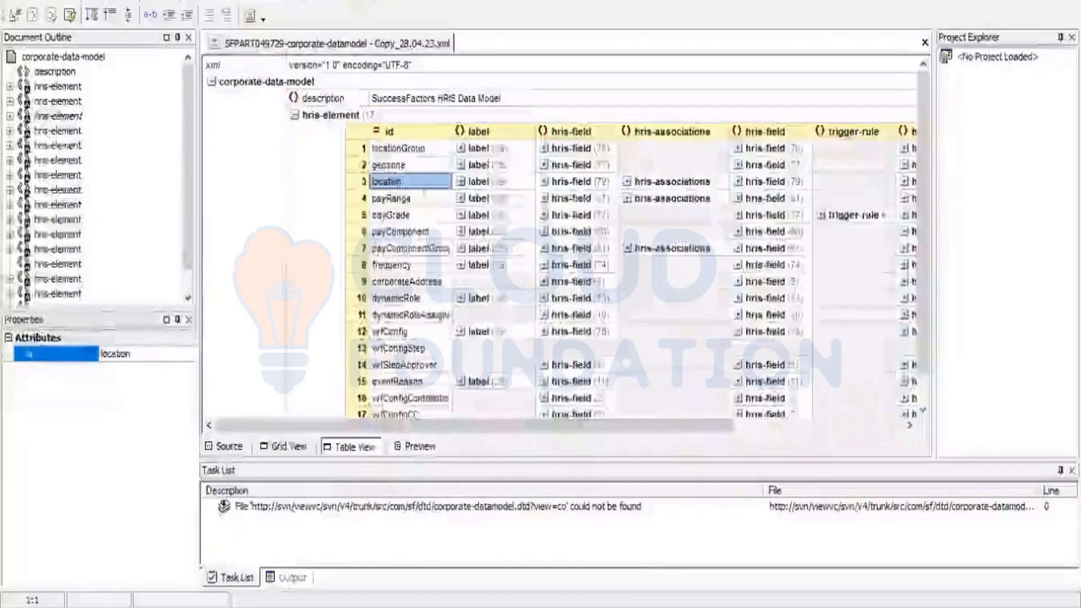
- In XMLPad, expand the location element's hris-associations and examine the multiplicity, destination entity and required attribute of its associations
click(627, 184)
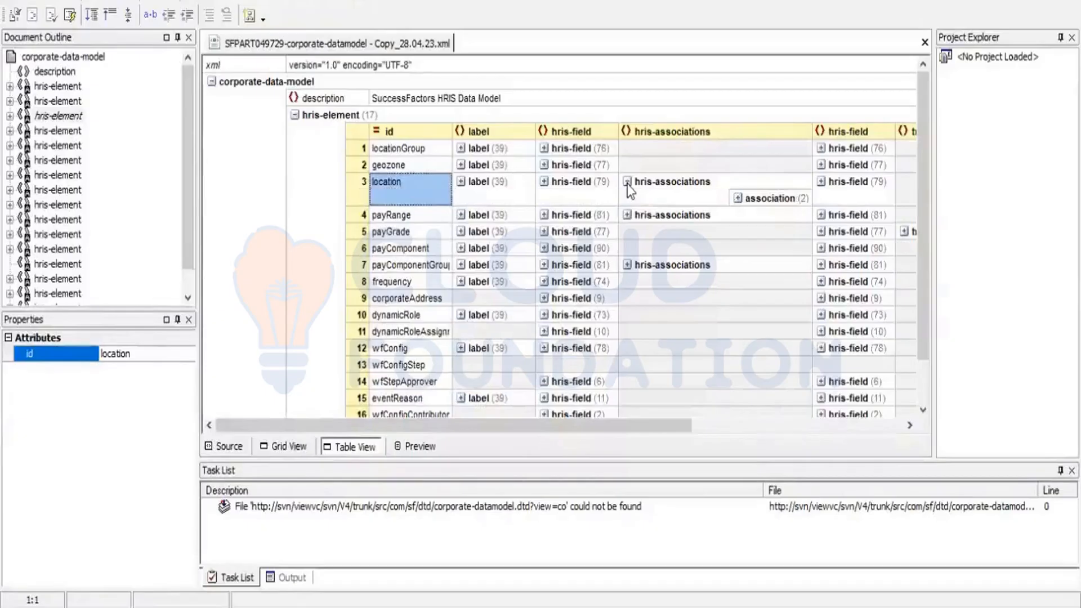
click(738, 198)
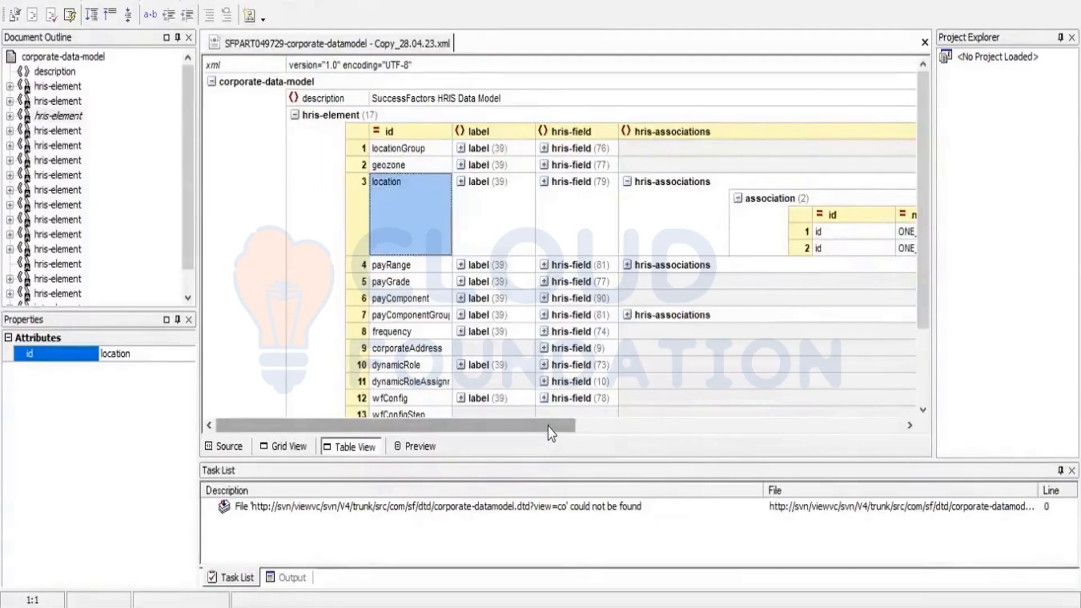
drag(548, 427, 724, 487)
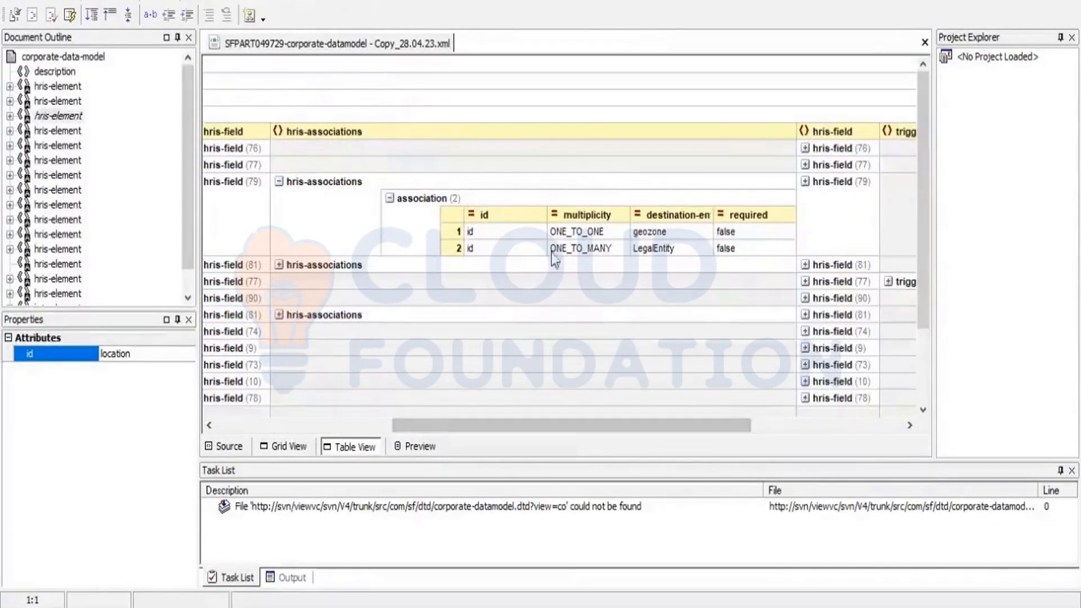